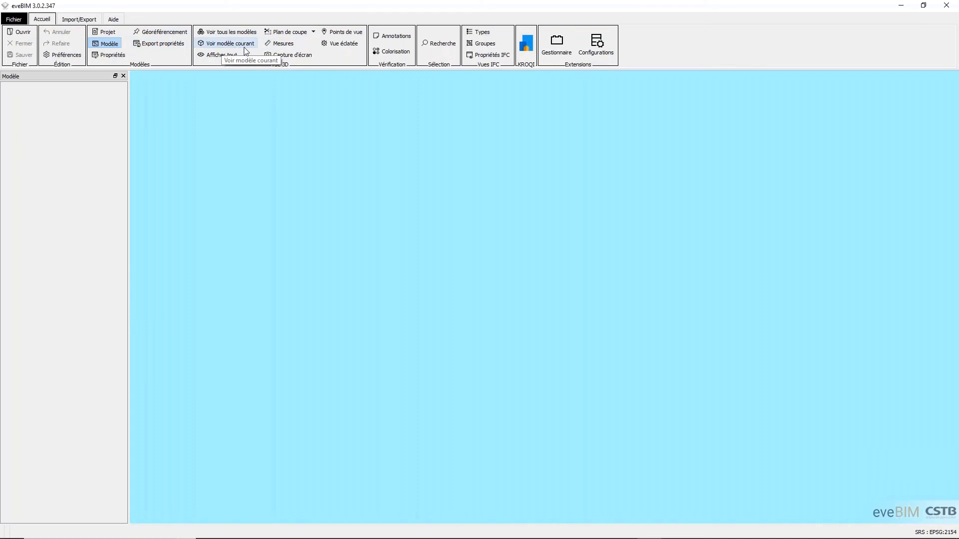
left_click(80, 24)
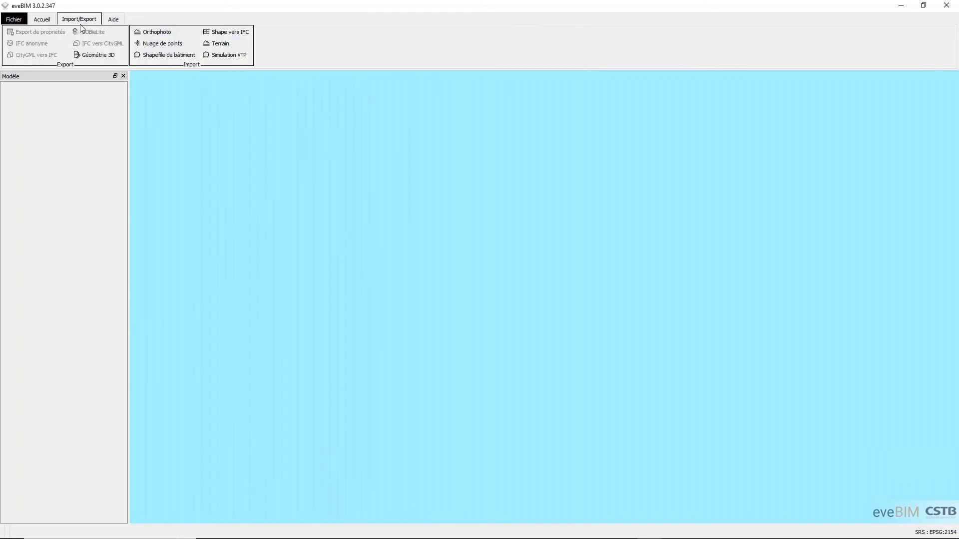
left_click(112, 20)
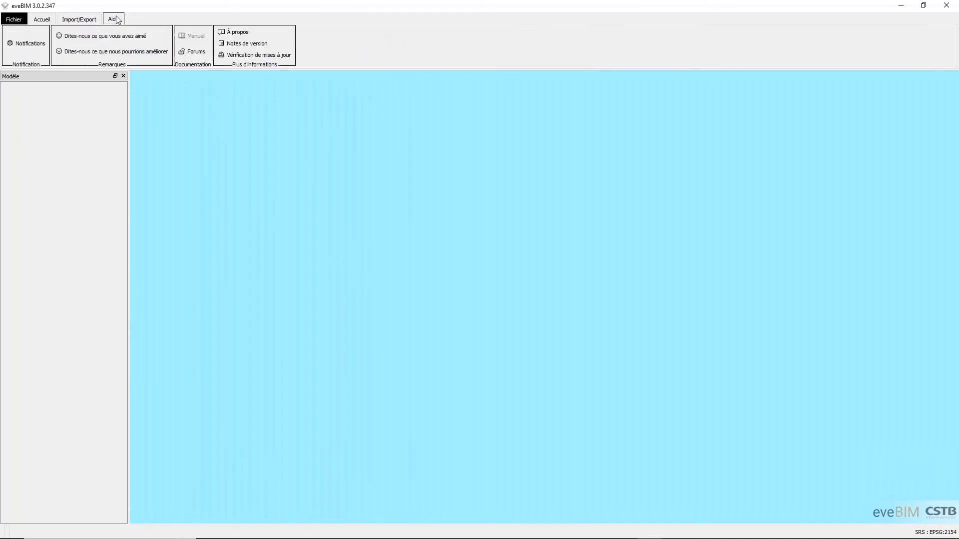
left_click(41, 24)
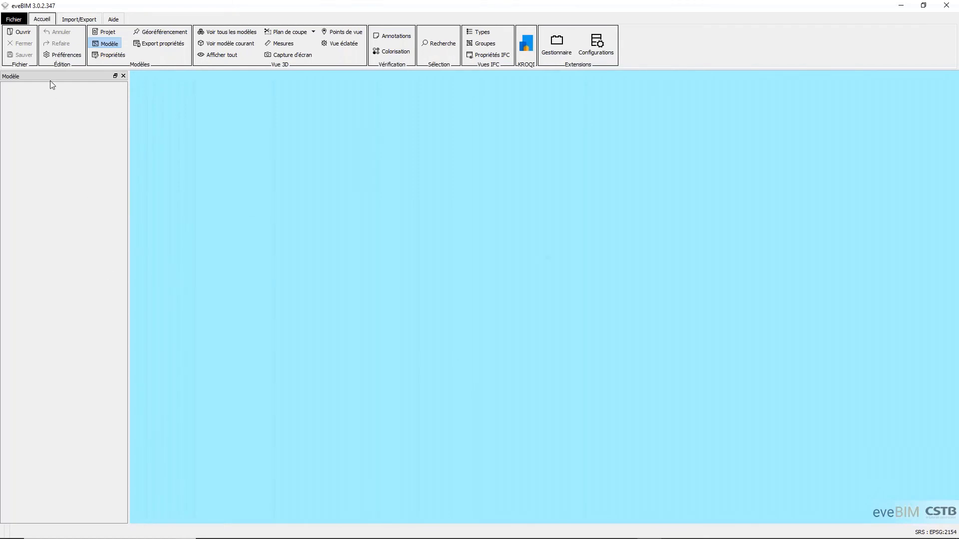
- Dock the Modèle panel on the opposite side and back again, and toggle its display off and on
left_click_drag(51, 78, 938, 220)
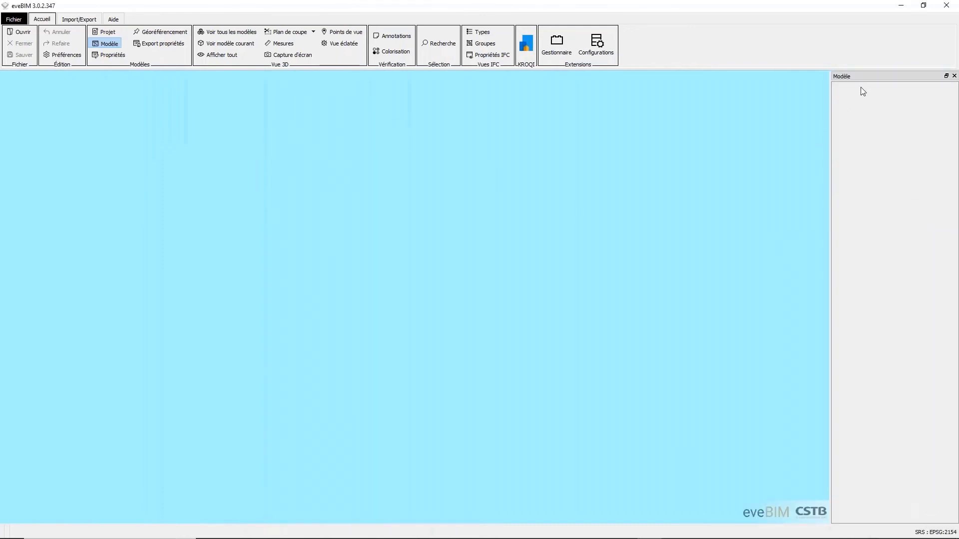
left_click_drag(856, 83, 22, 111)
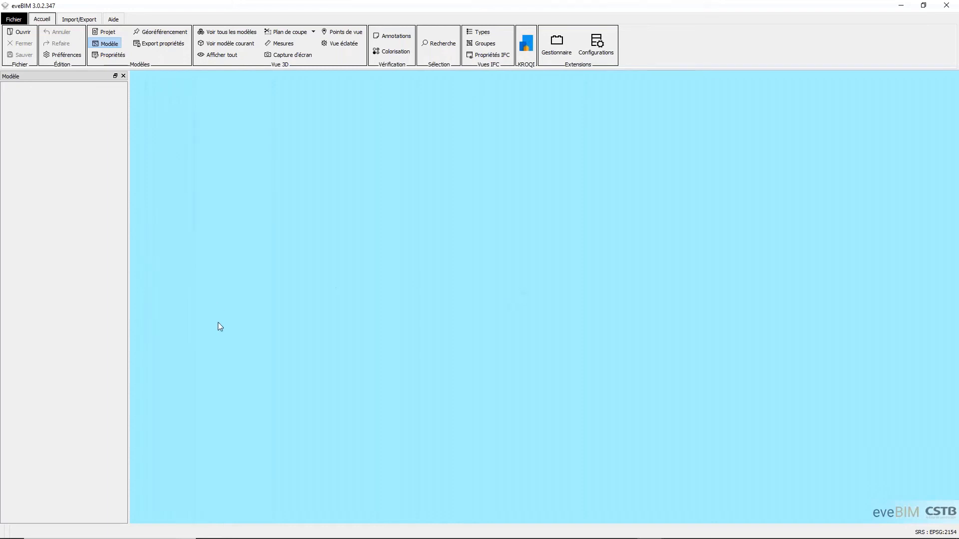
left_click(124, 75)
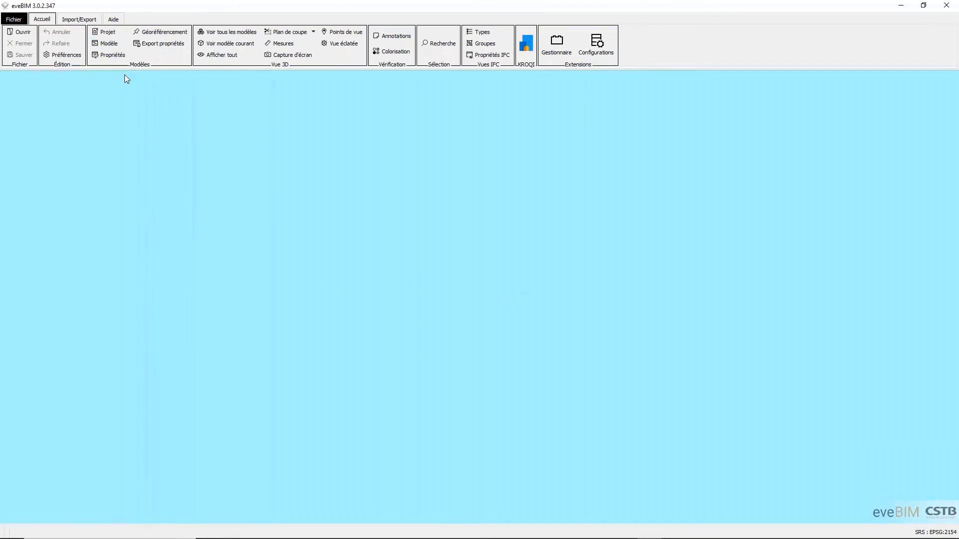
left_click(110, 44)
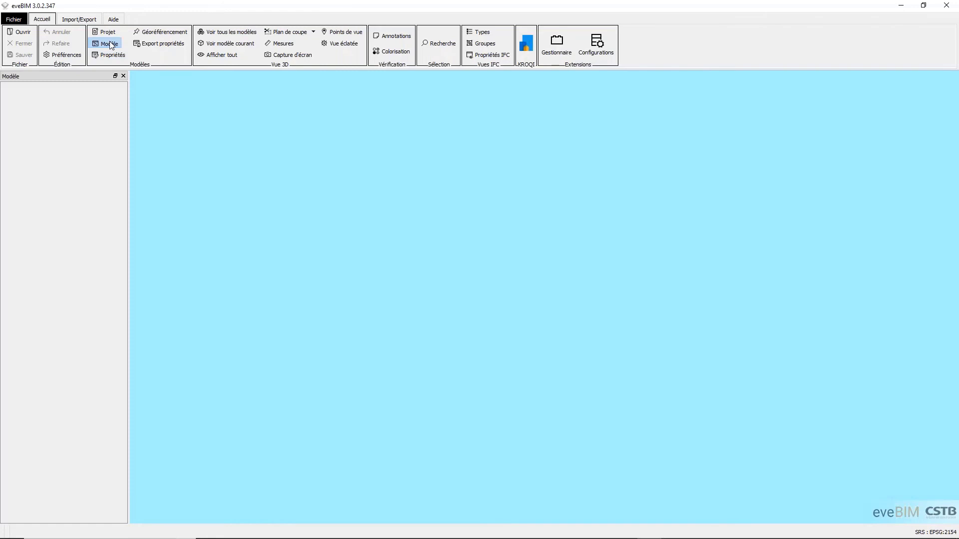
left_click(111, 46)
left_click(111, 46)
- Open the IFC file Chanteloup.ifczip from the Exemples folder of the eveBIM installation
left_click(17, 23)
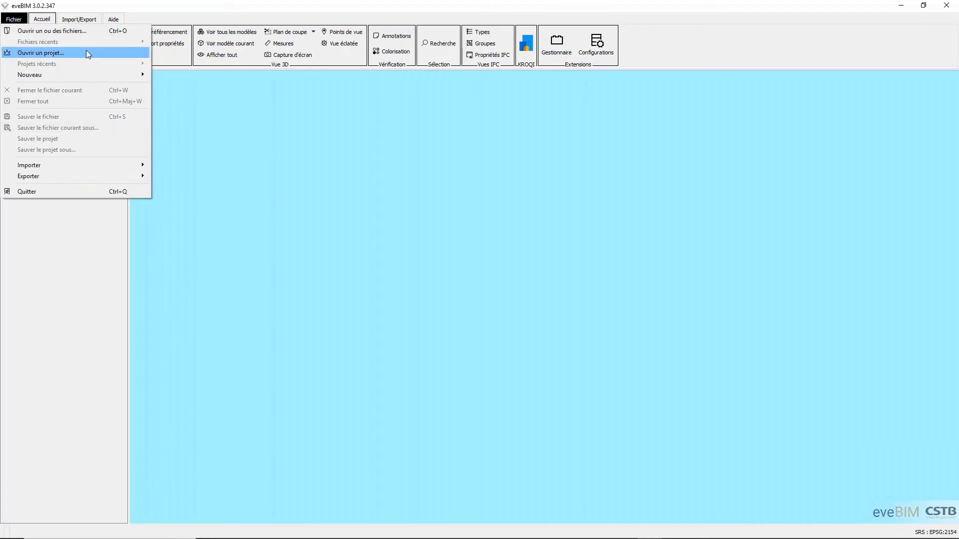
left_click(44, 31)
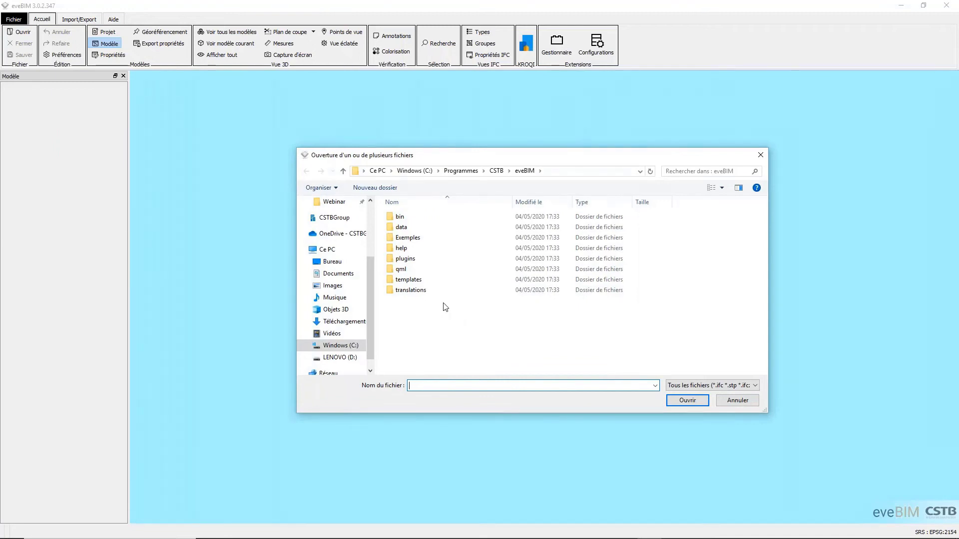
double_click(425, 238)
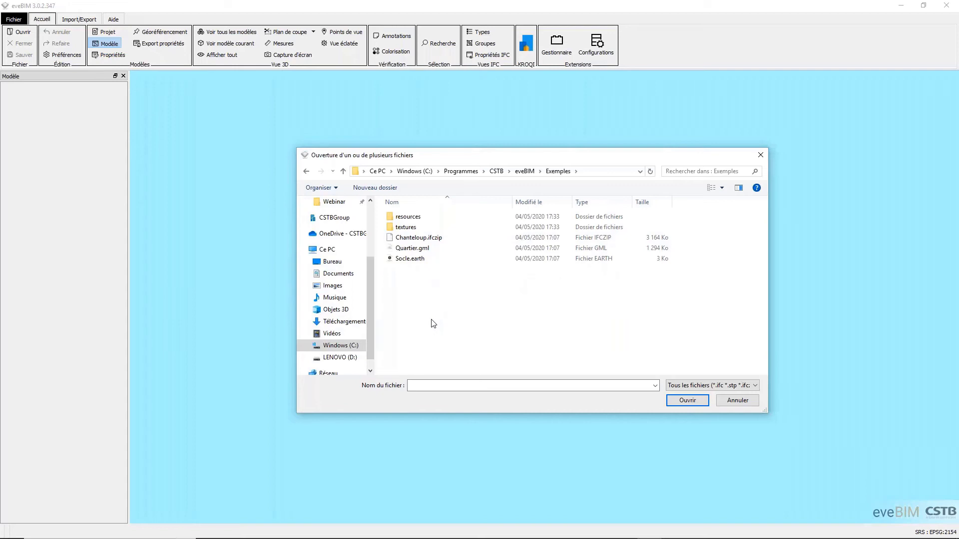
left_click(424, 239)
double_click(422, 239)
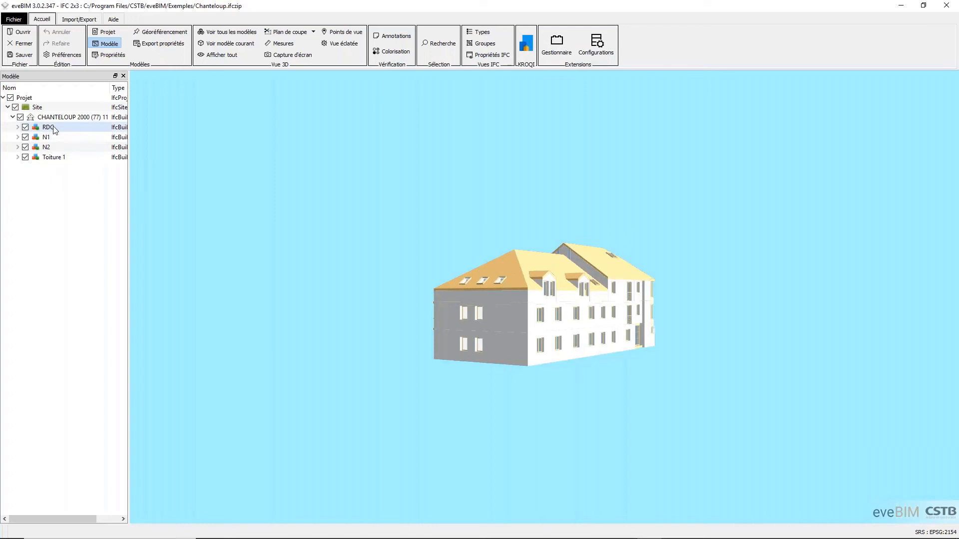
- Highlight the project, the CHANTELOUP 2000 building and the storeys RDC, N1 and N2 one after another in the 3D view
left_click(54, 100)
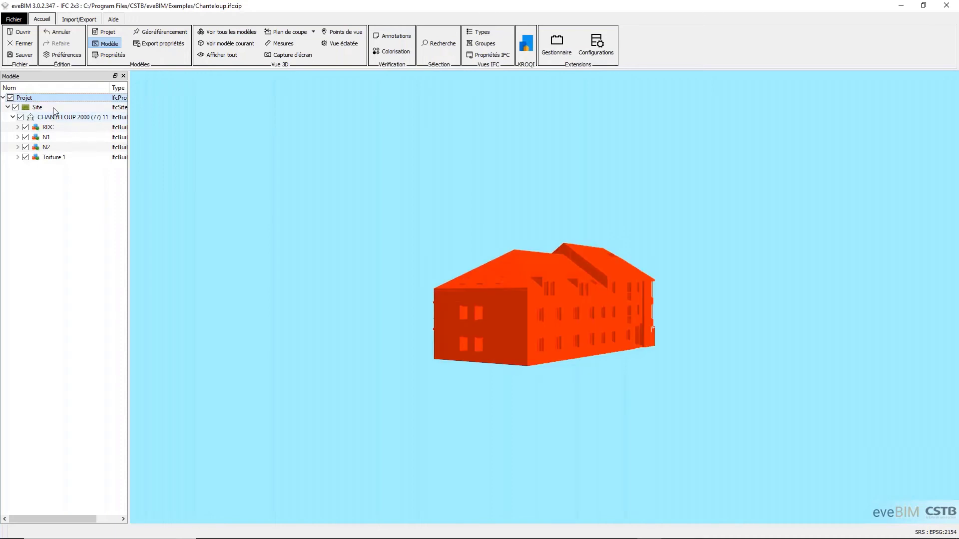
left_click(59, 116)
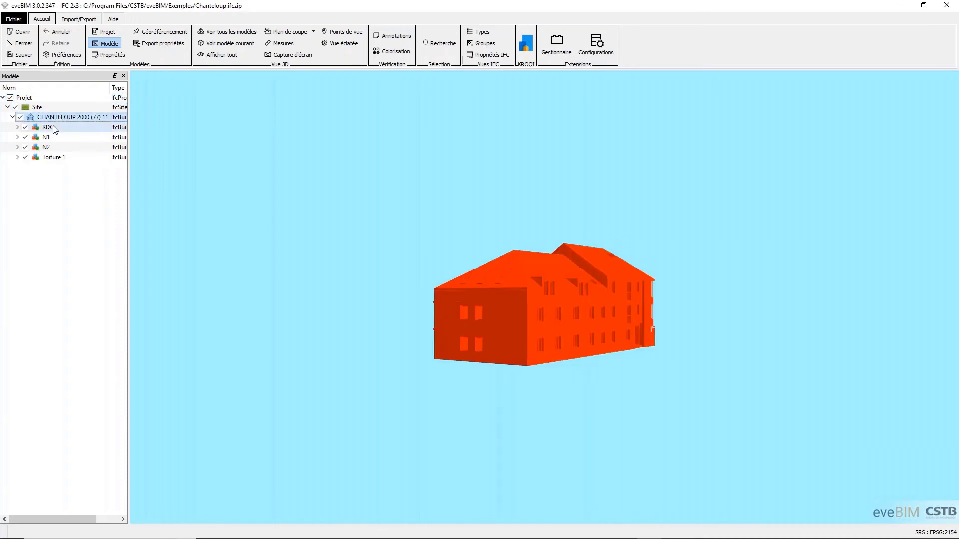
left_click(54, 128)
left_click(52, 138)
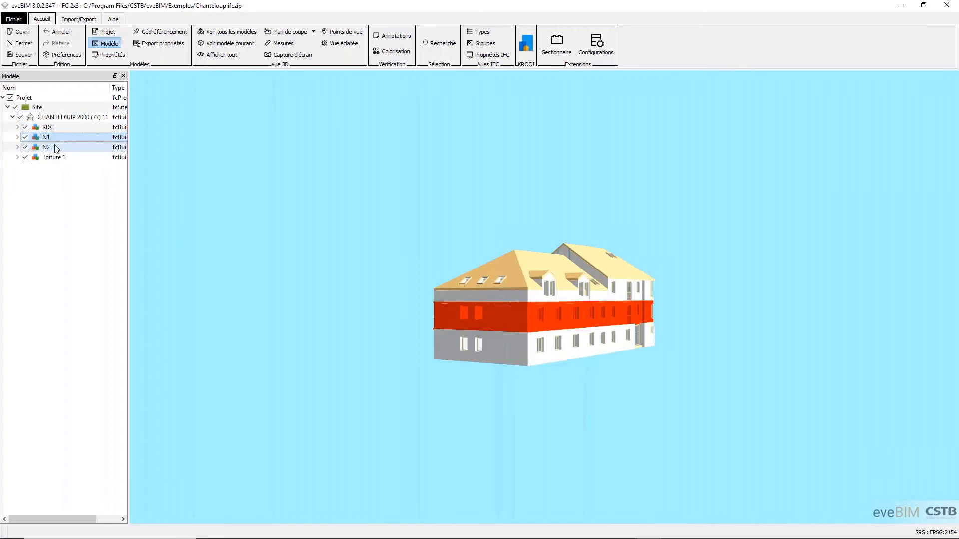
left_click(56, 148)
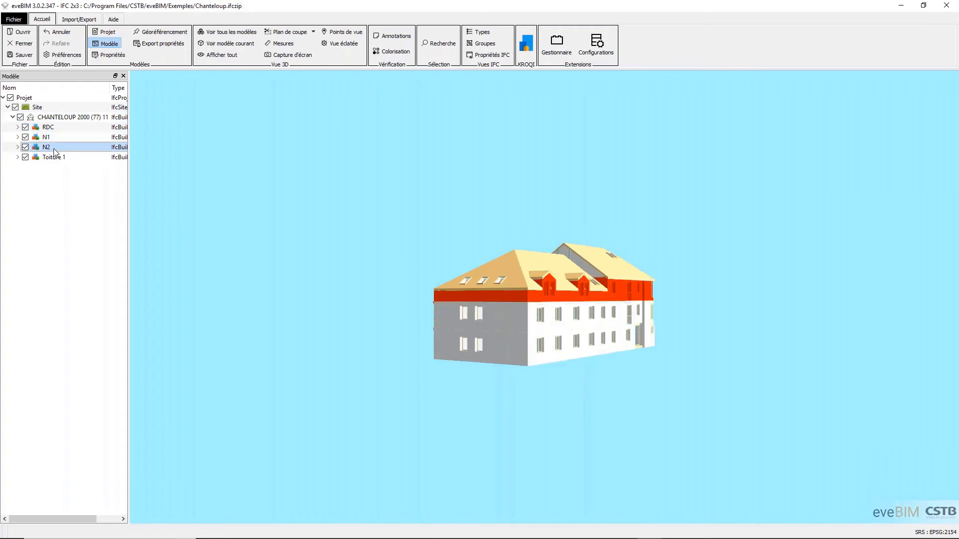
- Expand storey N2 in the model tree, select several of its walls (mur) individually, and collapse the storey again
left_click(18, 147)
left_click(44, 188)
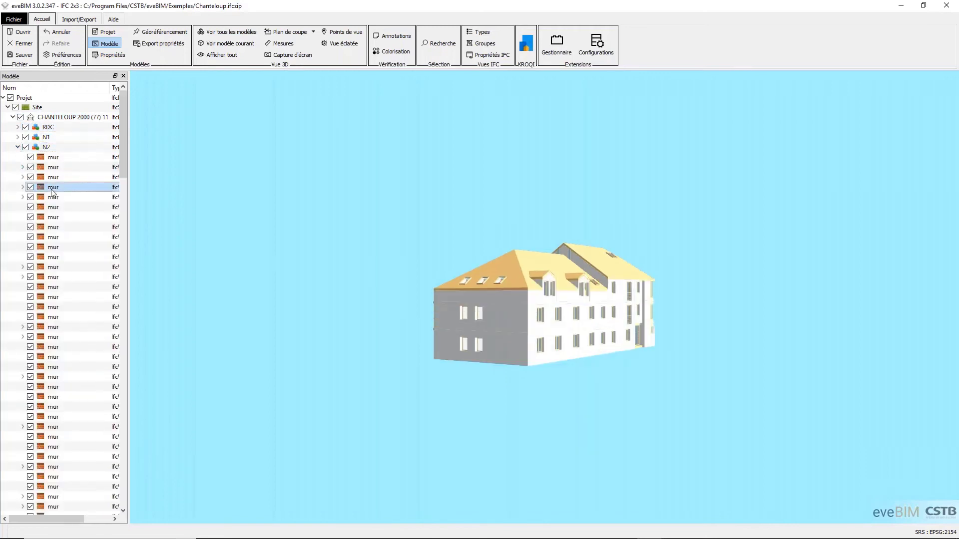
left_click(47, 218)
left_click(45, 239)
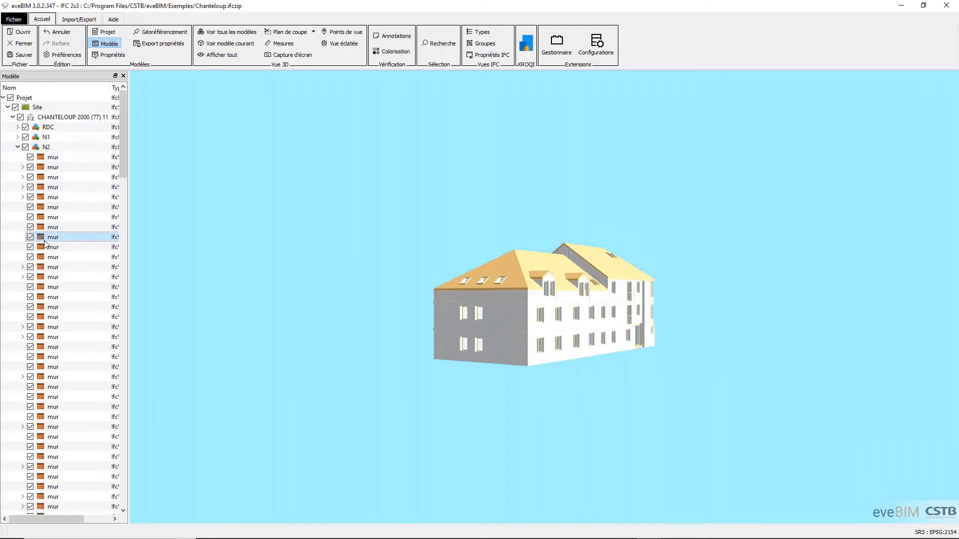
left_click(18, 147)
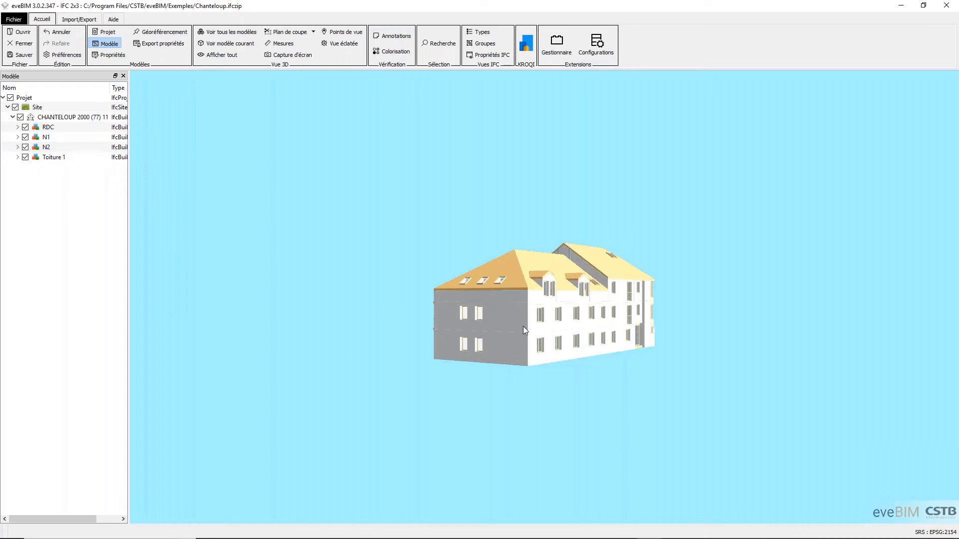
- Examine the building in 3D from its balcony side, both as a whole and close up on the roof and dormers
left_click_drag(519, 316, 927, 376)
left_click_drag(338, 284, 550, 295)
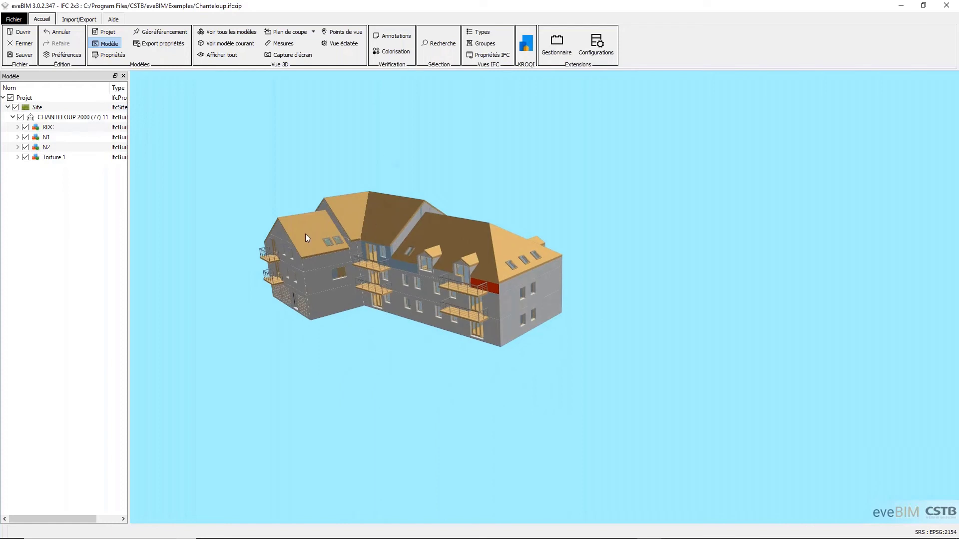
scroll(307, 234, "up", 2)
scroll(304, 234, "up", 5)
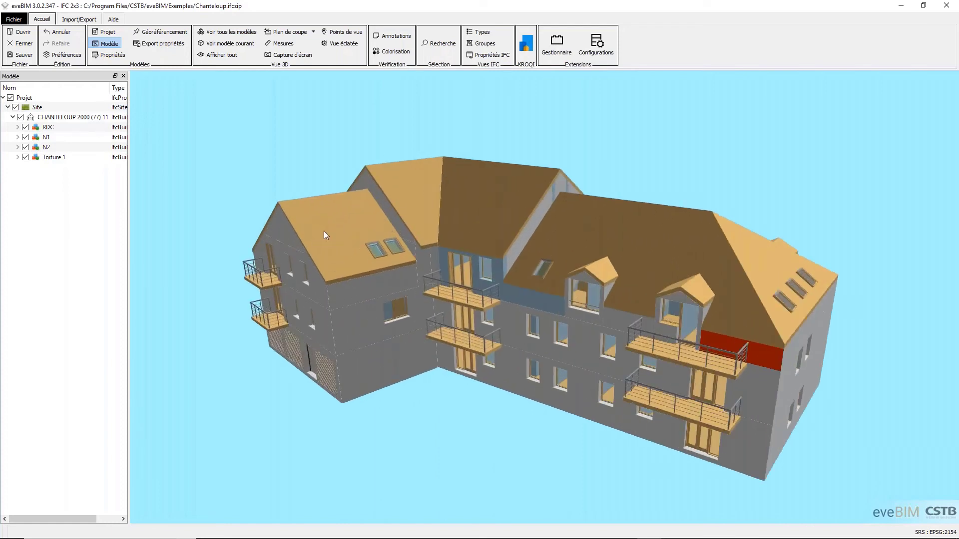
scroll(329, 230, "down", 6)
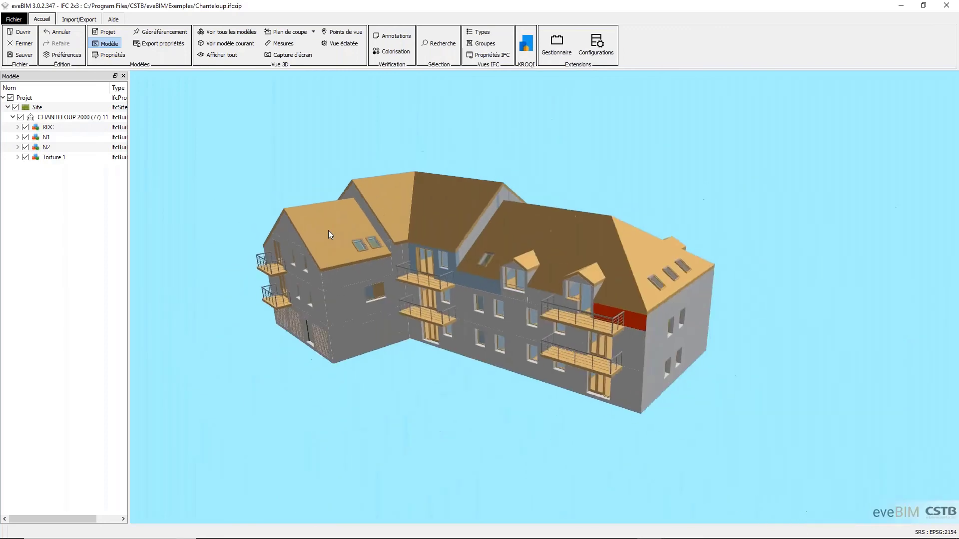
scroll(328, 229, "up", 4)
scroll(329, 230, "down", 3)
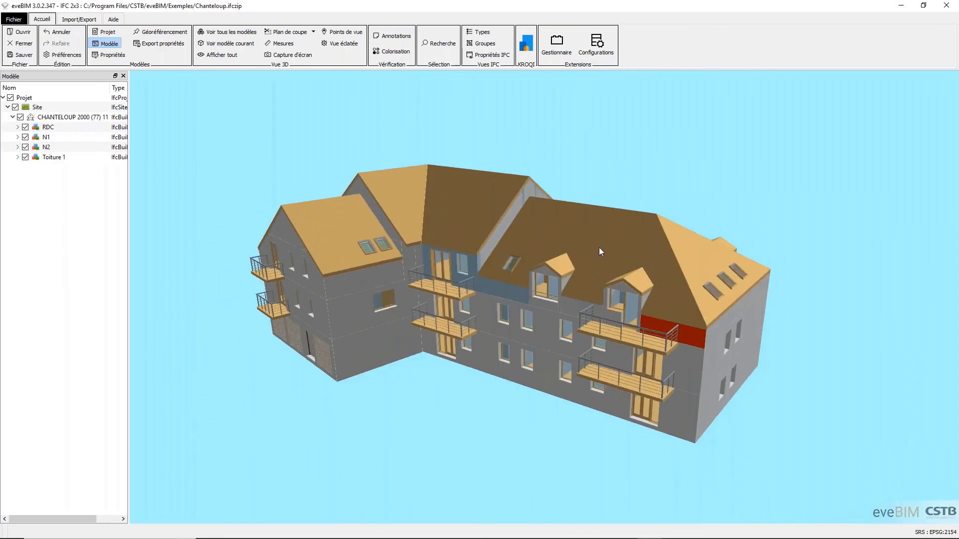
scroll(593, 248, "up", 6)
scroll(591, 245, "down", 6)
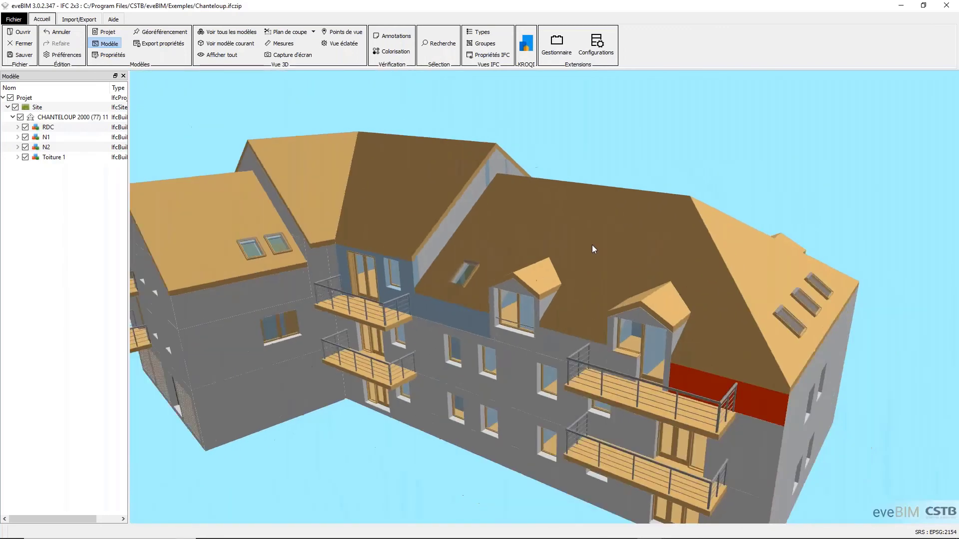
scroll(635, 320, "up", 2)
scroll(637, 324, "up", 2)
scroll(637, 325, "down", 4)
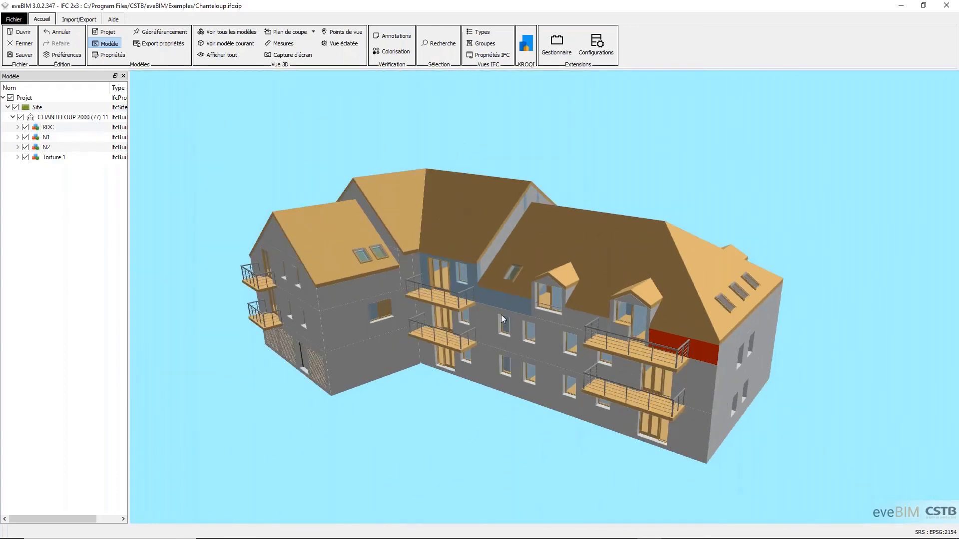
- Shift the building off-centre in the 3D view, and reframe the view on the current model
left_click_drag(501, 314, 340, 336)
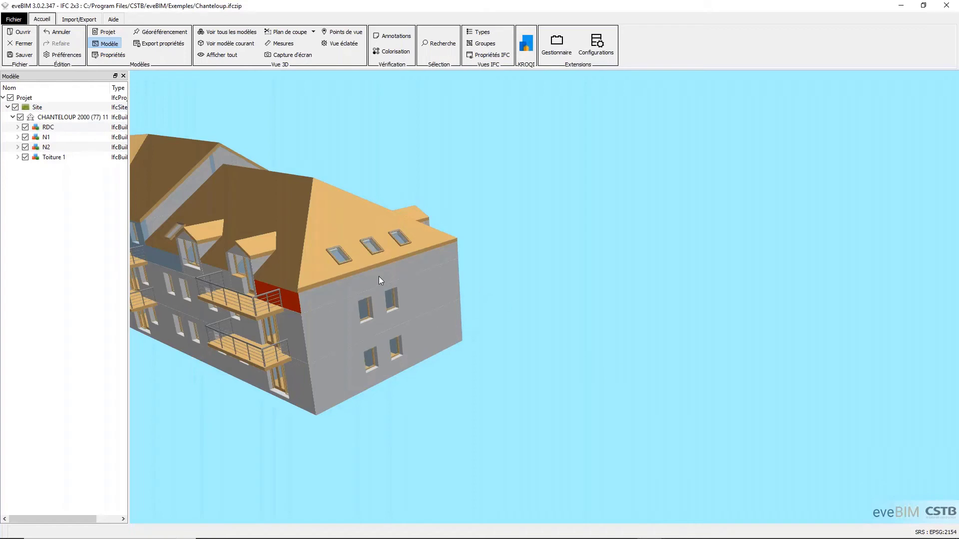
left_click_drag(379, 277, 362, 286)
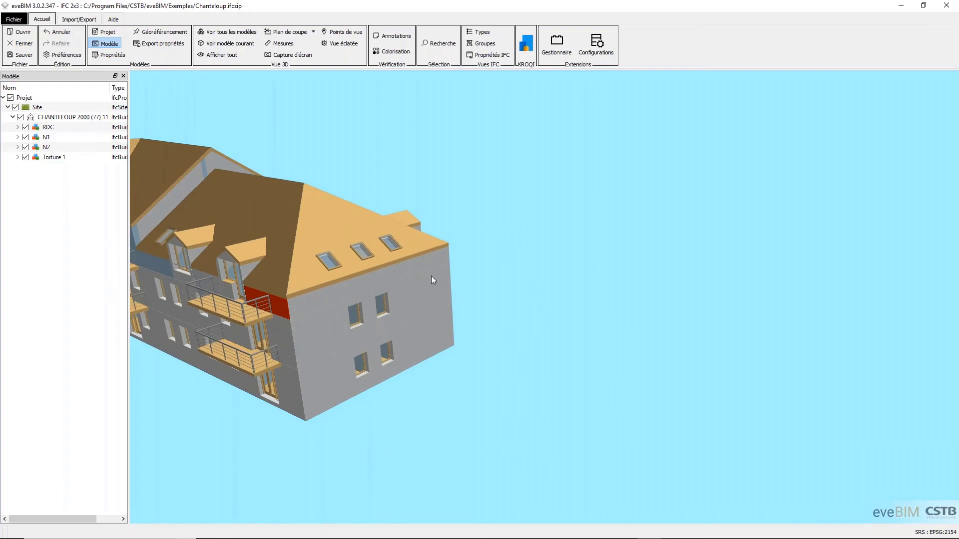
left_click_drag(433, 279, 236, 174)
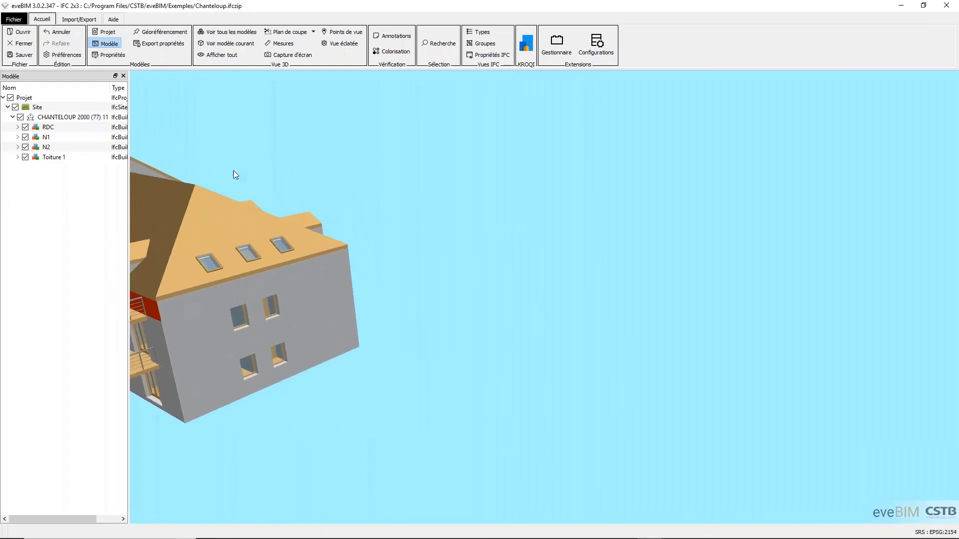
left_click(229, 48)
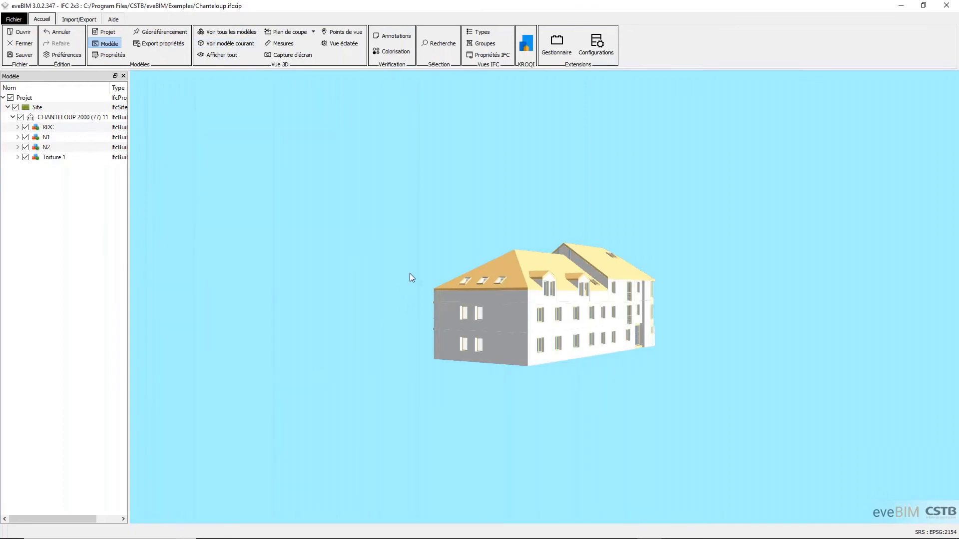
- Select individual roof slopes in the 3D view and RT - 001 elements in the model tree to match them with each other
mouse_move(483, 309)
left_mouse_down()
mouse_move(743, 343)
mouse_move(357, 328)
mouse_move(643, 372)
mouse_move(673, 351)
mouse_move(483, 303)
mouse_move(546, 333)
mouse_move(479, 295)
left_mouse_up()
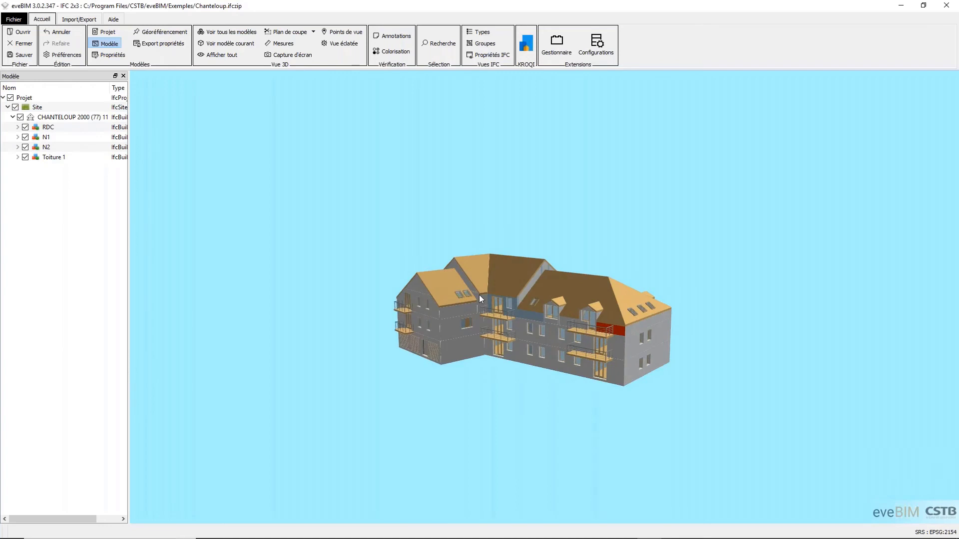
scroll(478, 294, "up", 6)
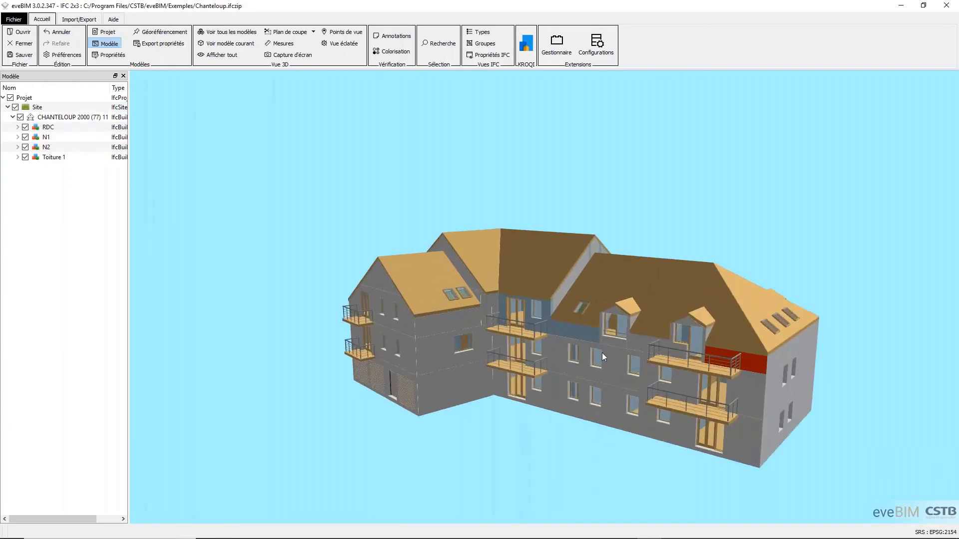
middle_click_drag(429, 327, 430, 399)
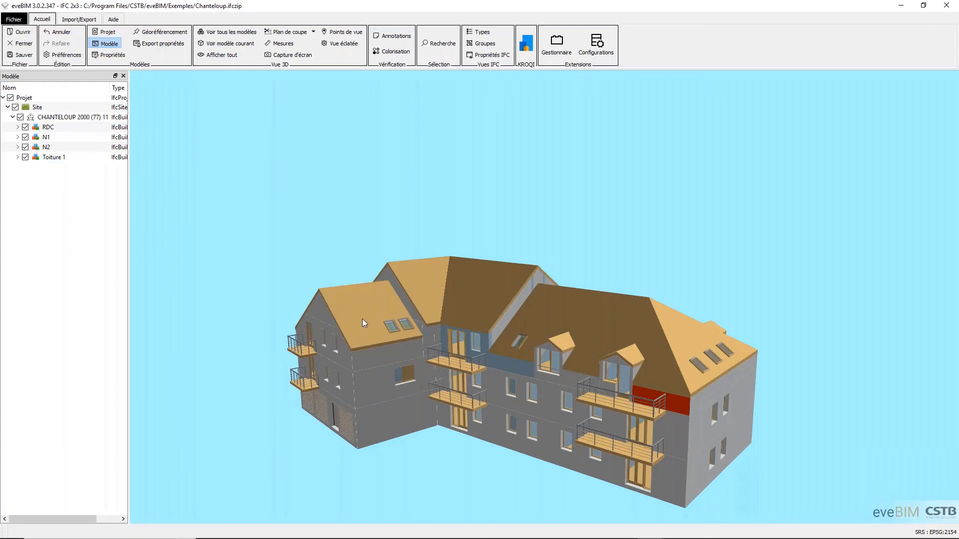
scroll(415, 330, "up", 5)
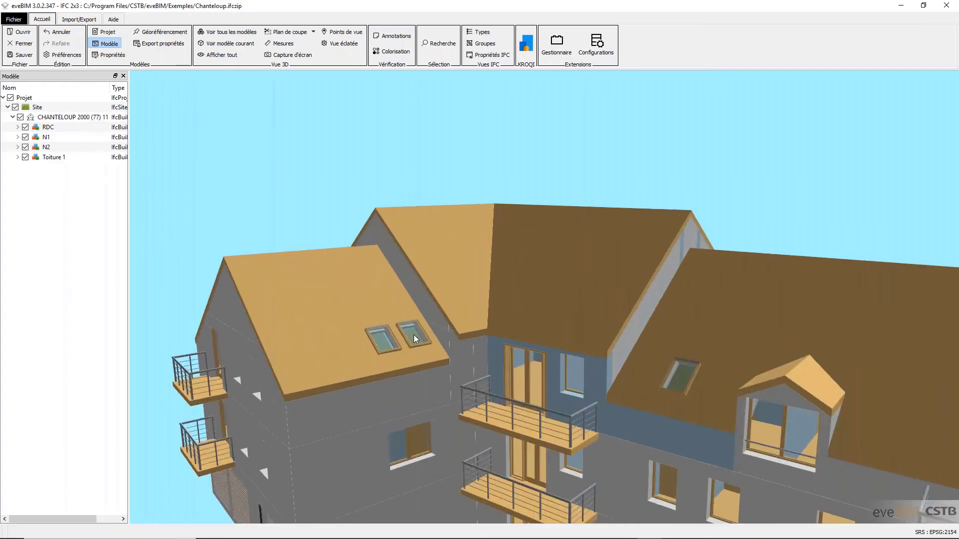
left_click(355, 291)
mouse_move(296, 302)
left_mouse_down()
mouse_move(300, 266)
mouse_move(322, 347)
mouse_move(335, 332)
mouse_move(309, 300)
left_mouse_up()
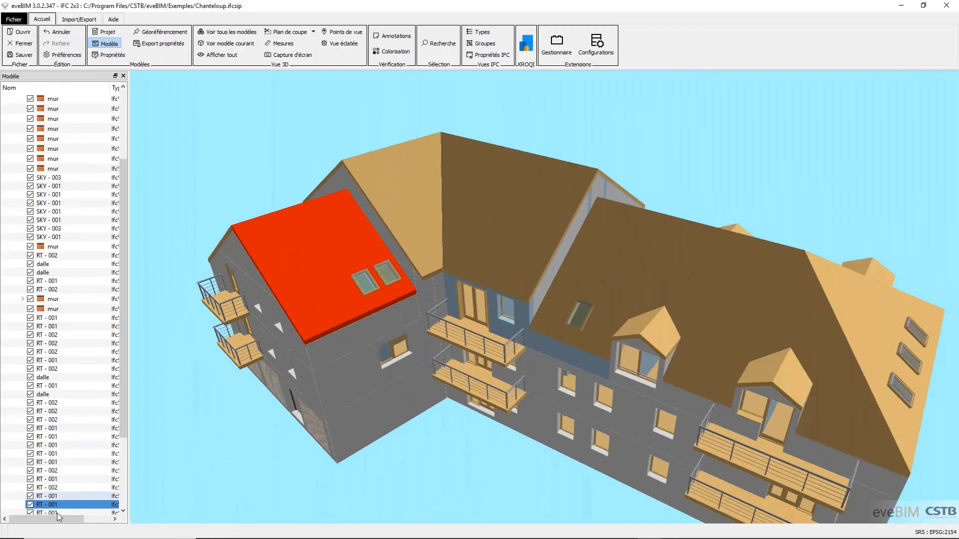
left_click(428, 178)
left_click(493, 205)
left_click(293, 249)
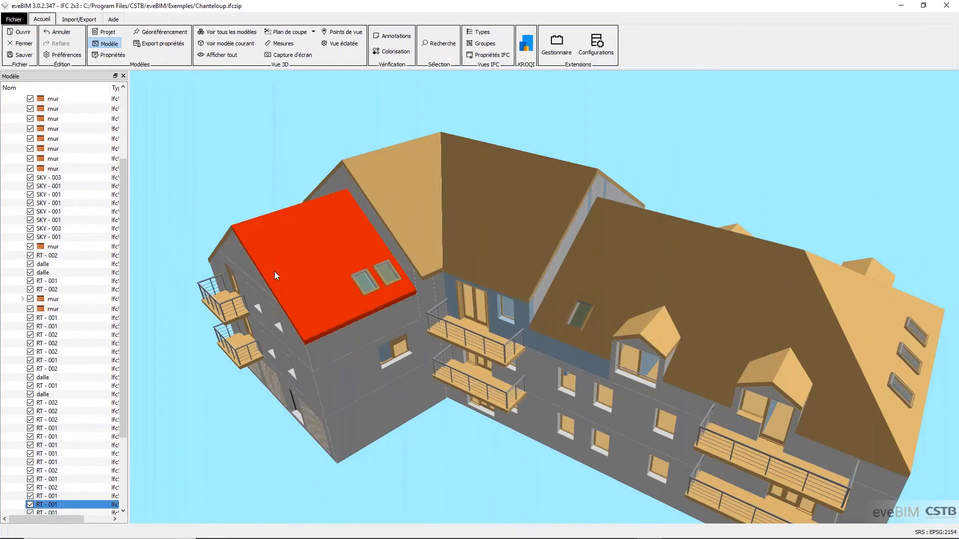
left_click(50, 453)
left_click(52, 462)
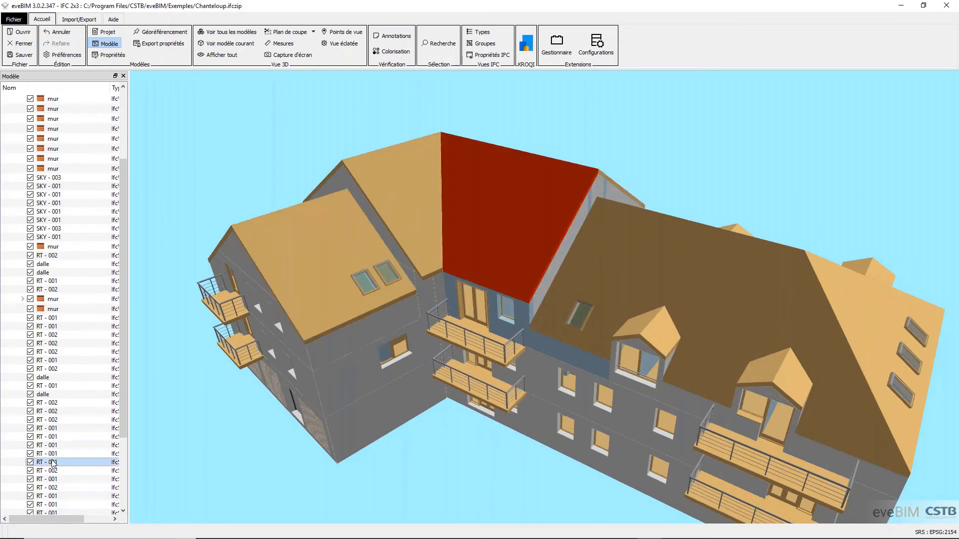
- Hide two RT - 001 roof slopes through the model tree: the one above the inner-corner balconies and the one with two skylights
left_click(50, 505)
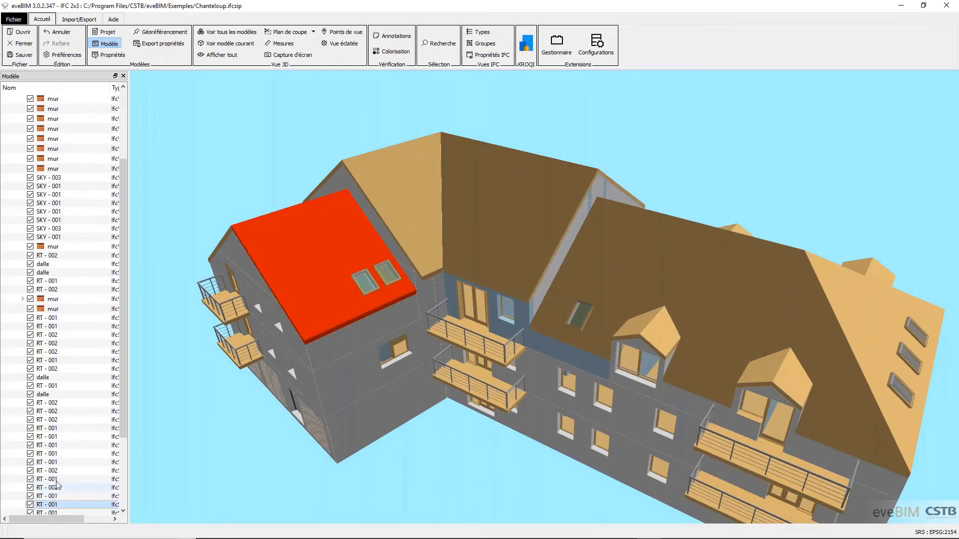
left_click(58, 462)
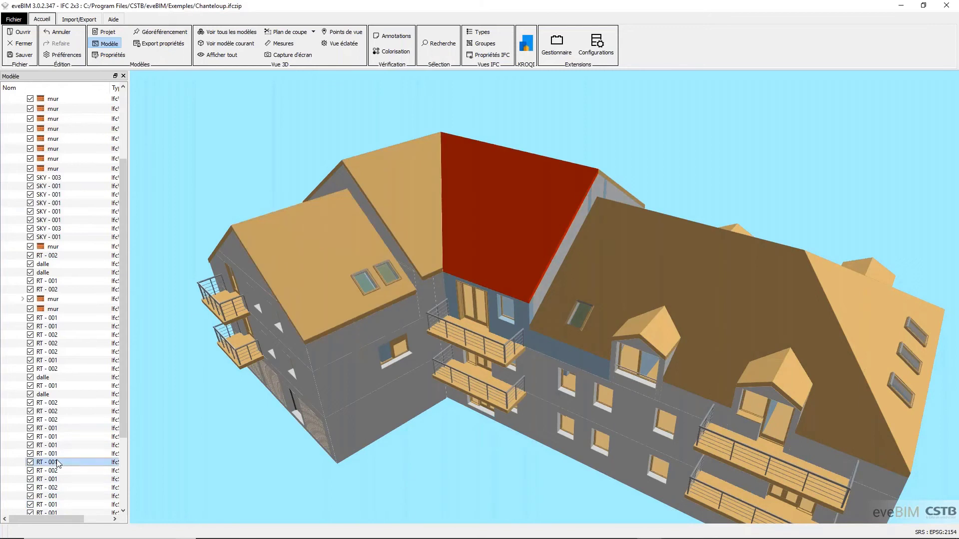
left_click(30, 463)
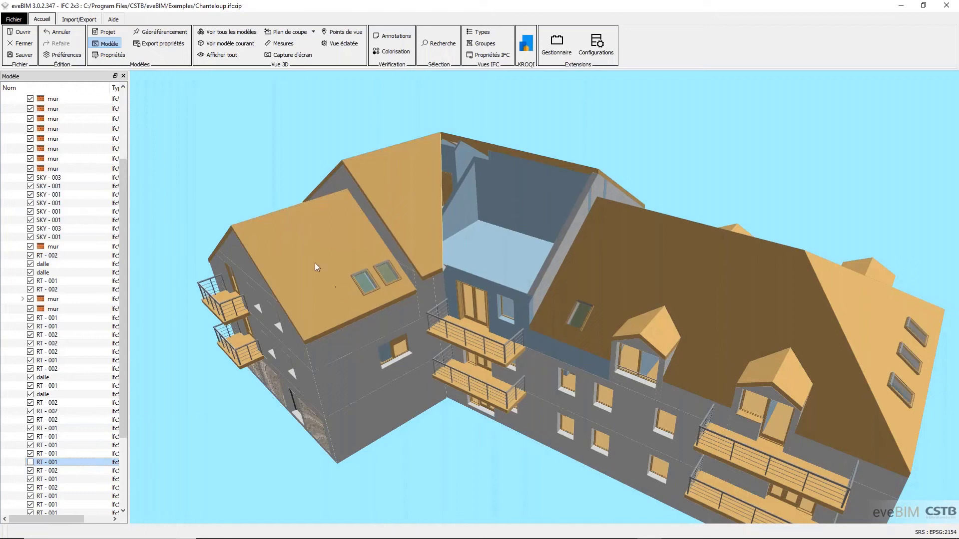
left_click(297, 250)
left_click(30, 505)
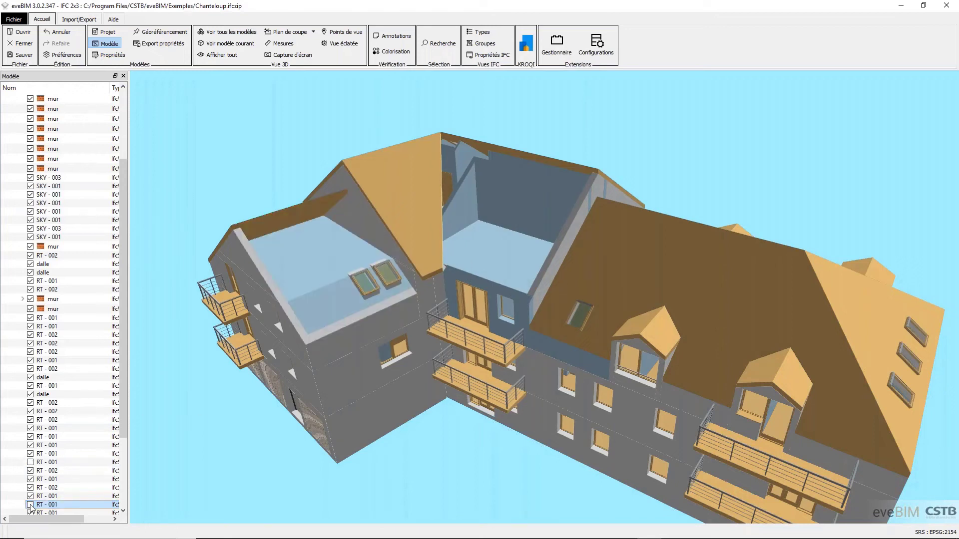
left_click(30, 462)
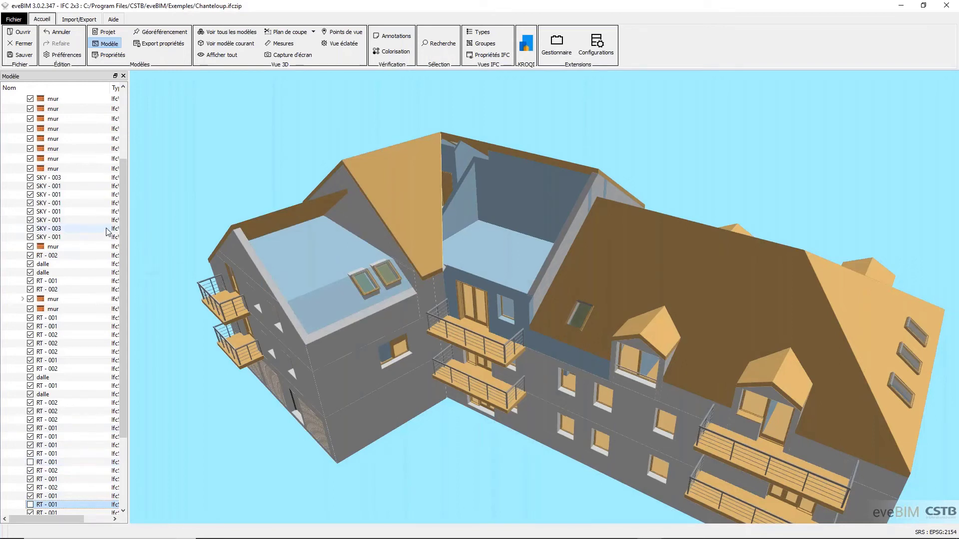
- Collapse Toiture 1 in the model tree and hide storeys Toiture 1 and N2 to look down into N1
left_click_drag(125, 218, 125, 125)
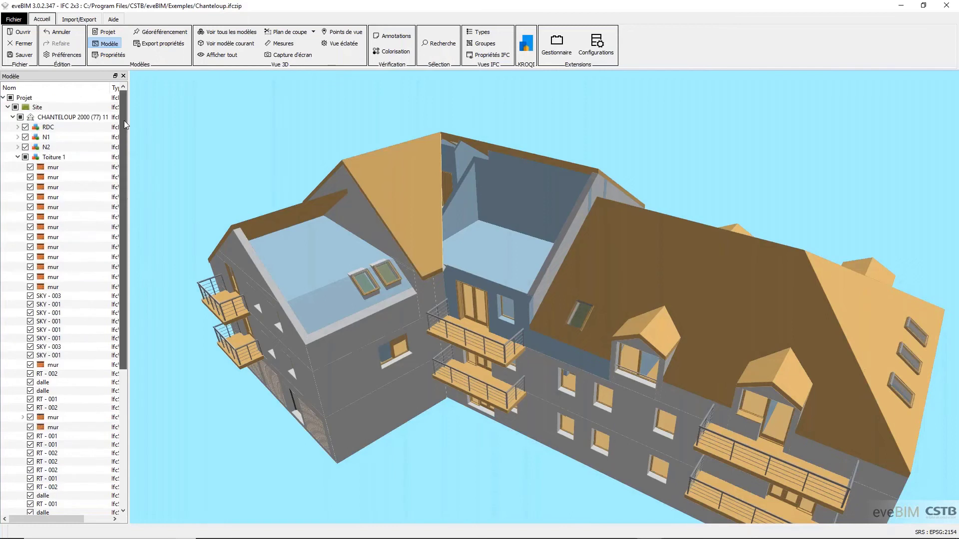
left_click(18, 157)
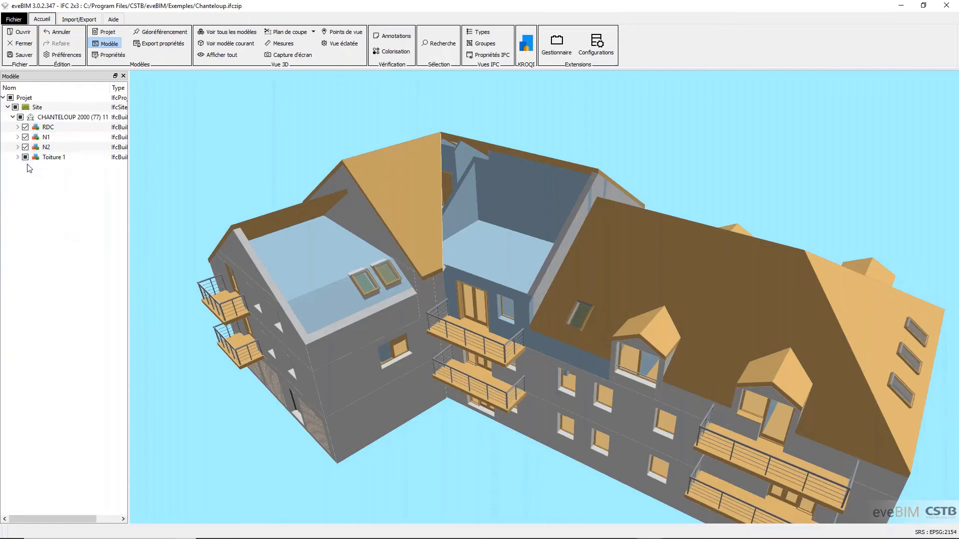
left_click(25, 157)
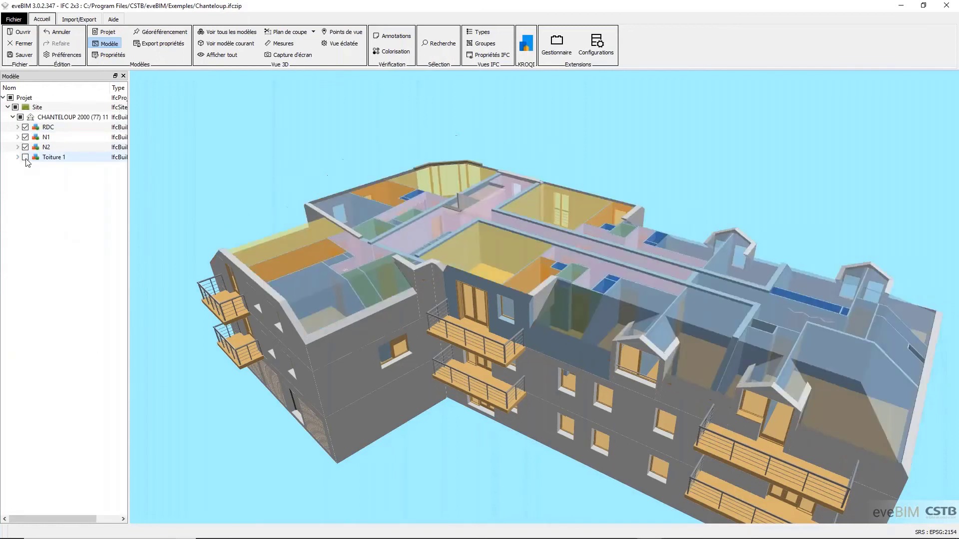
left_click(25, 147)
left_click_drag(161, 193, 421, 329)
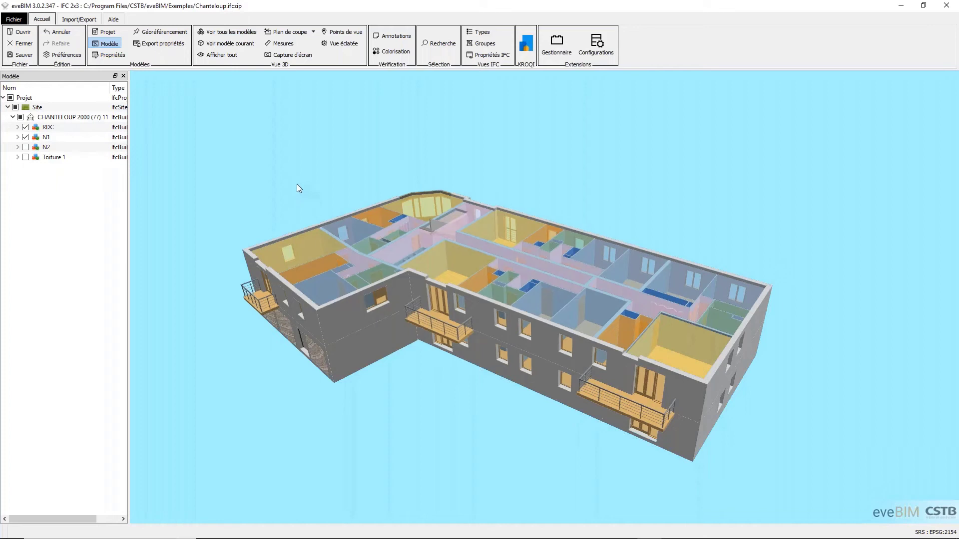
- Display all elements of the building again and view it as a whole
left_click(220, 59)
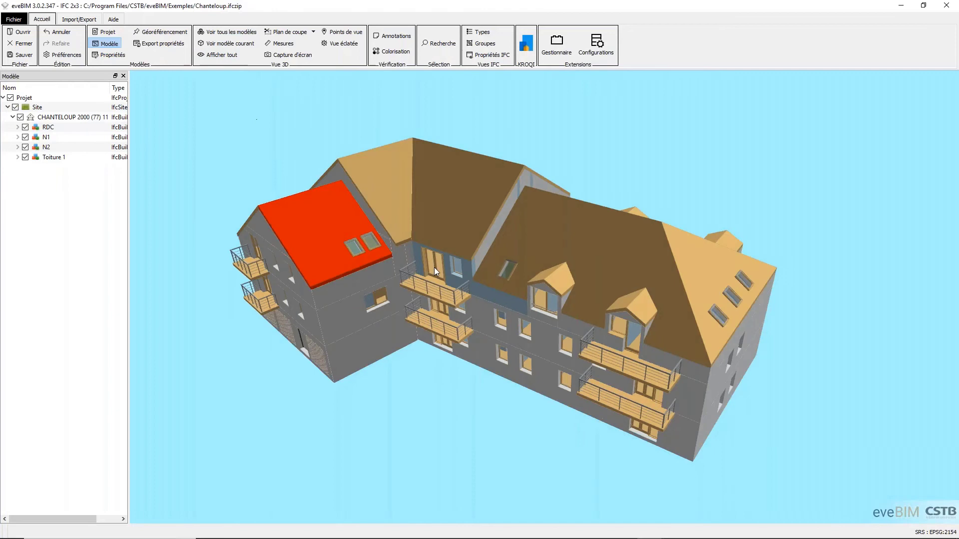
scroll(432, 270, "down", 3)
left_click_drag(487, 338, 542, 358)
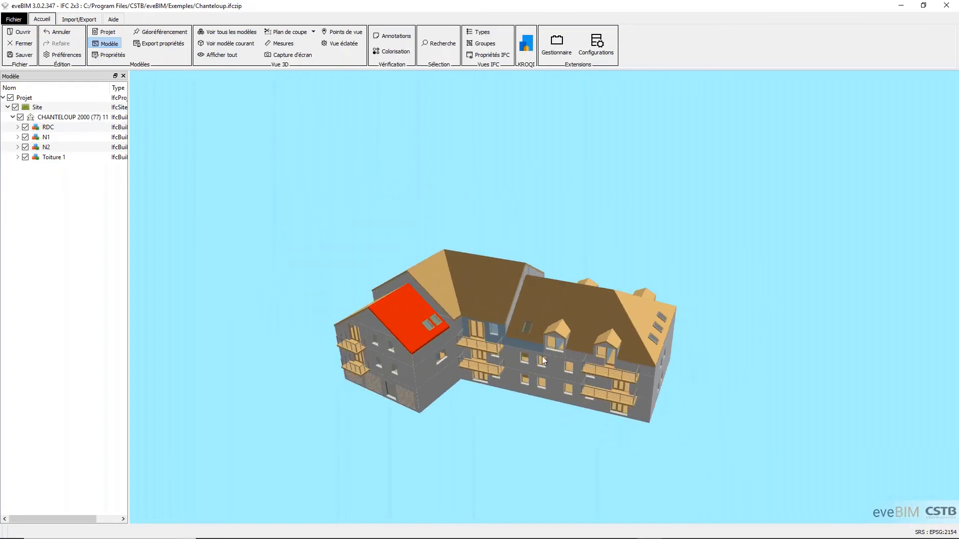
scroll(564, 308, "up", 3)
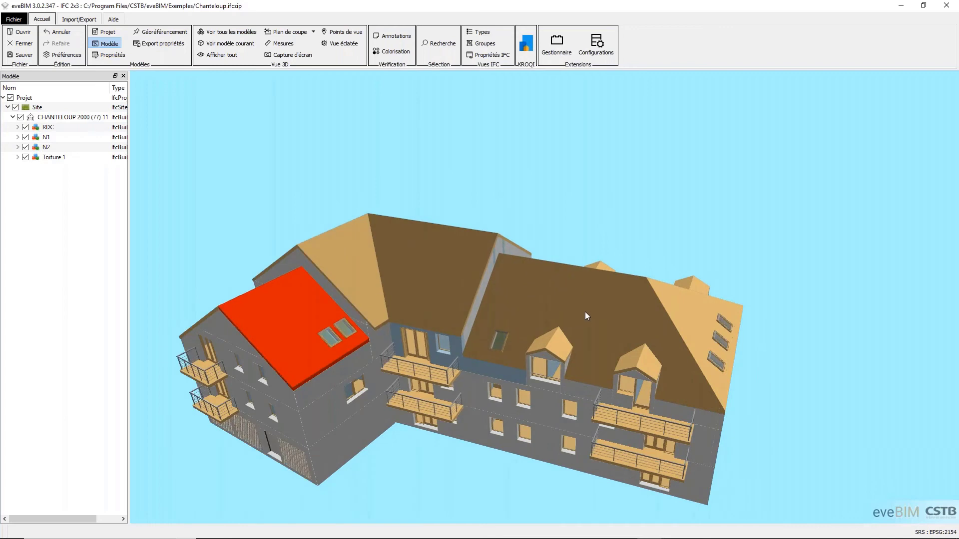
- Select the large roof slope around the two dormers in the 3D view and hide the selection
left_click(586, 316)
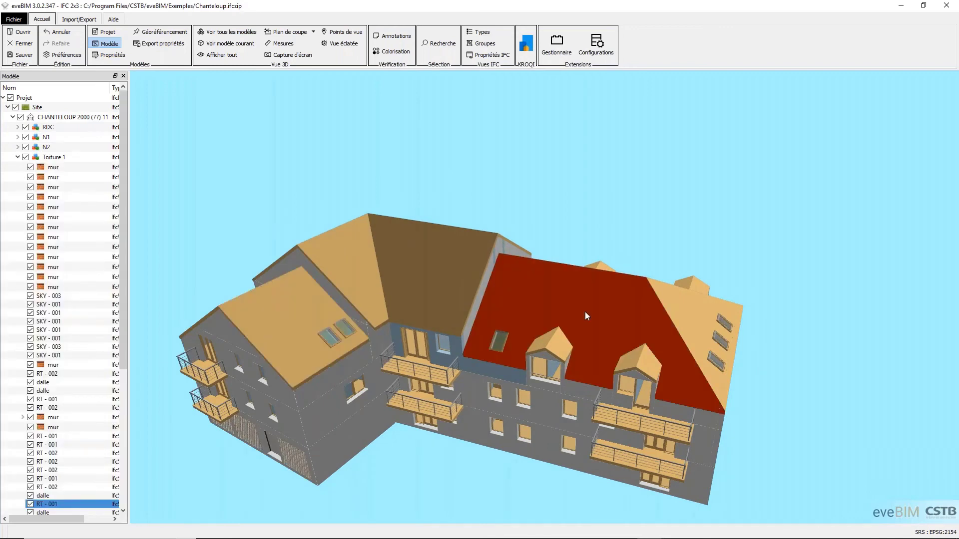
right_click(585, 312)
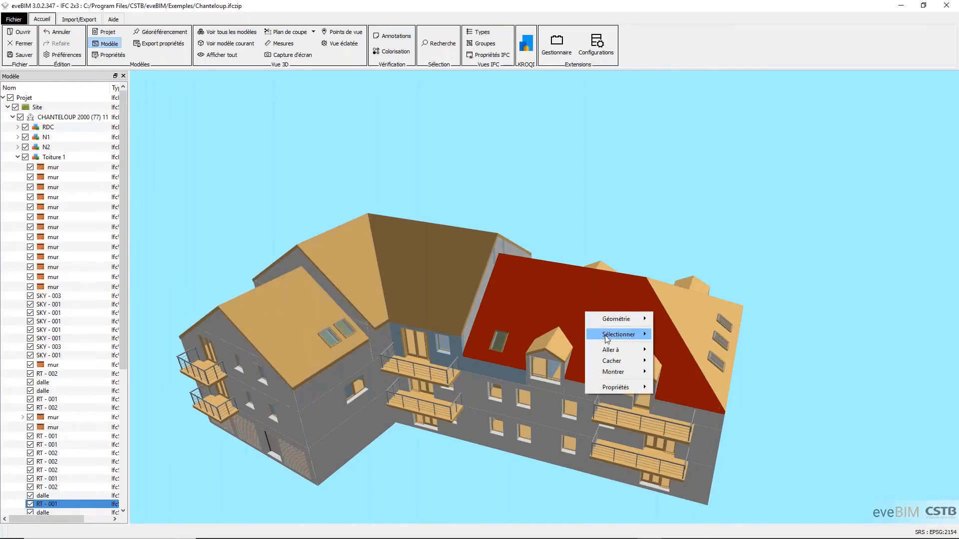
mouse_move(617, 374)
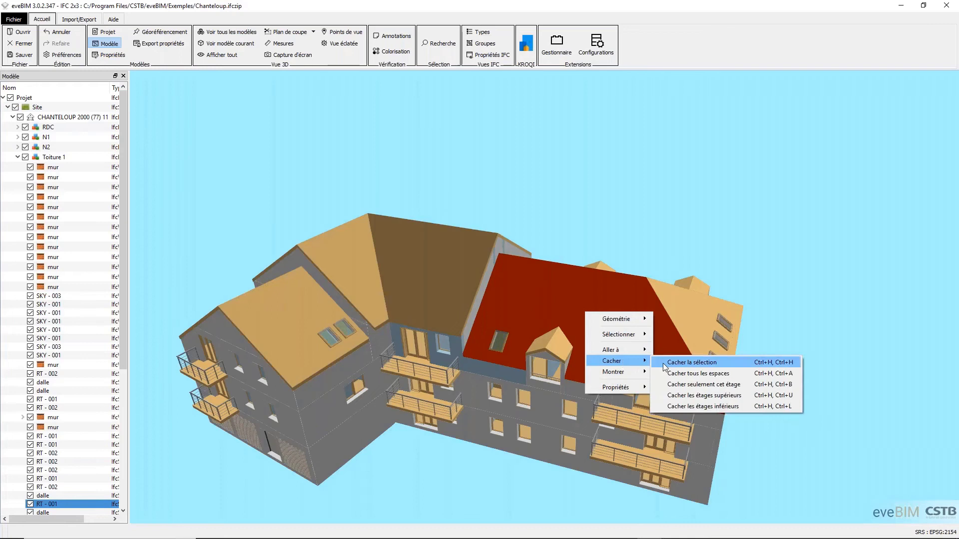
left_click(663, 364)
- Isolate the small roof slope of the dormer nearest the inner corner so that only it is shown
right_click(558, 352)
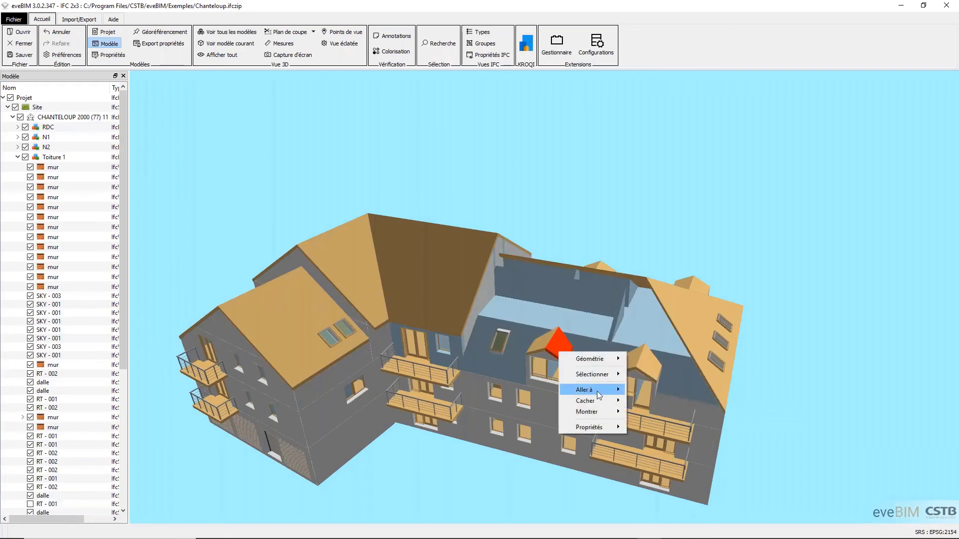
mouse_move(598, 413)
left_click(636, 412)
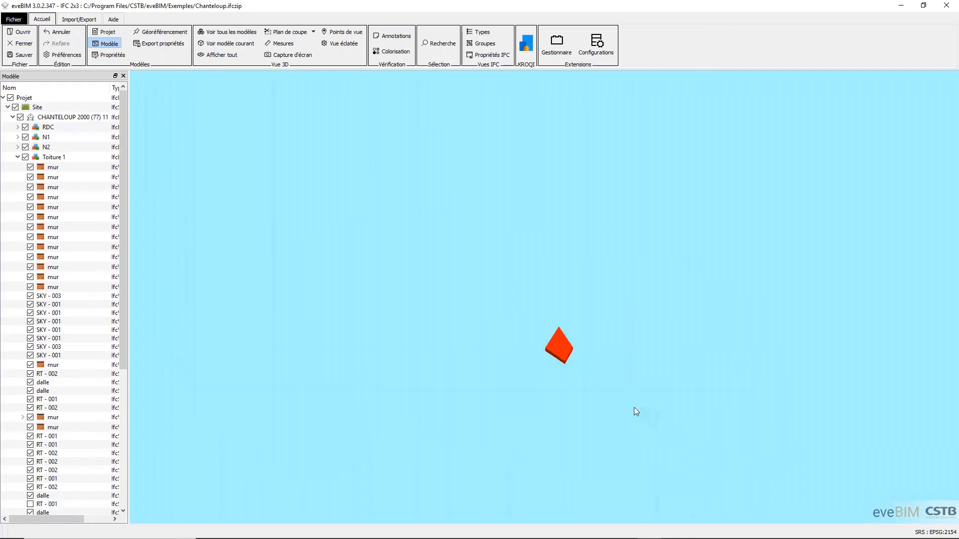
- Display all elements again, and tidy up by collapsing Toiture 1 in the model tree and clearing the selection
left_click(222, 55)
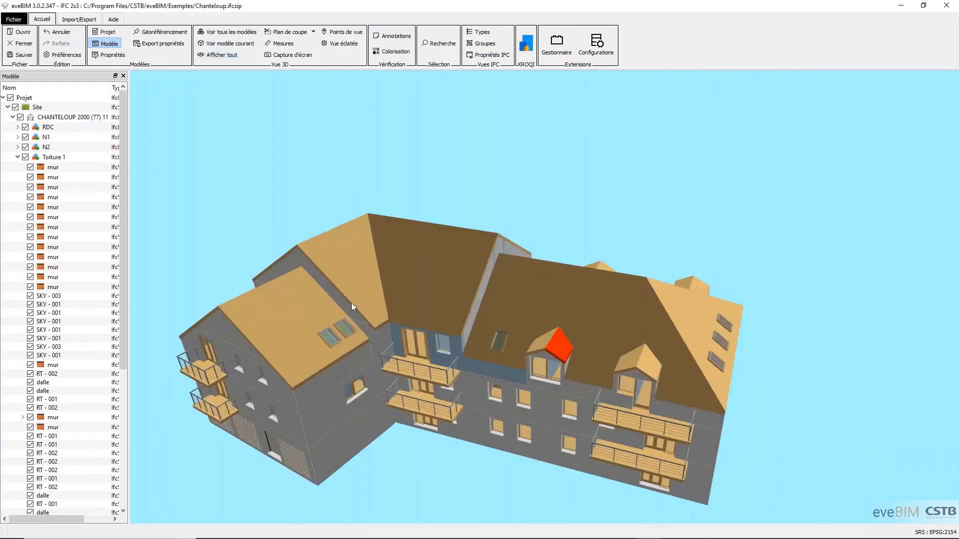
left_click(18, 157)
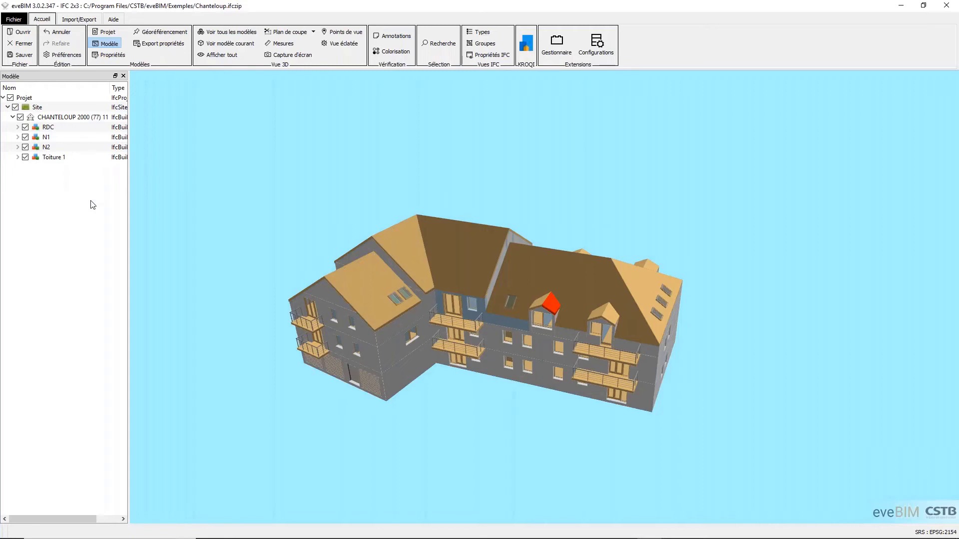
scroll(479, 285, "up", 2)
left_click(625, 201)
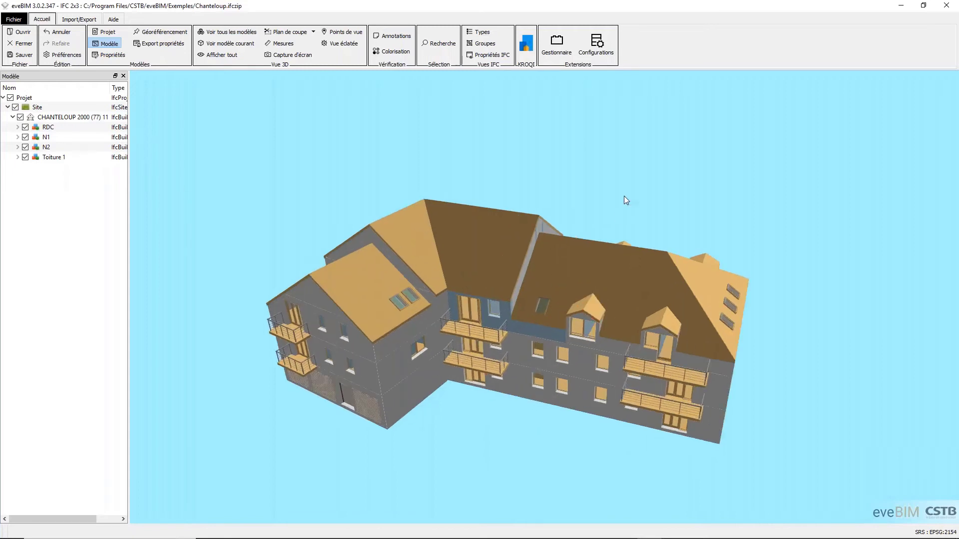
- Activate a horizontal section plane and raise it to cut through the walls of storey N1
left_click(286, 33)
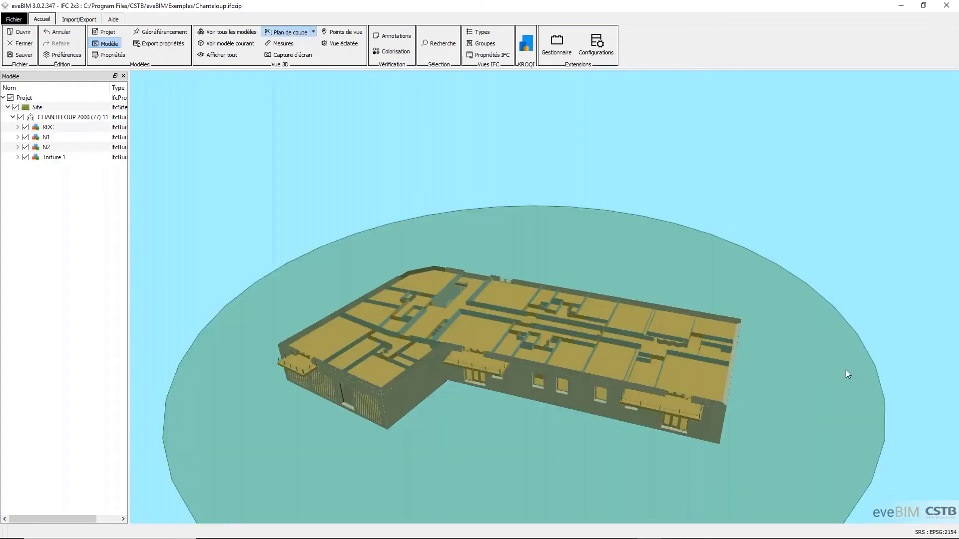
left_click(810, 423)
left_click_drag(809, 422, 798, 405)
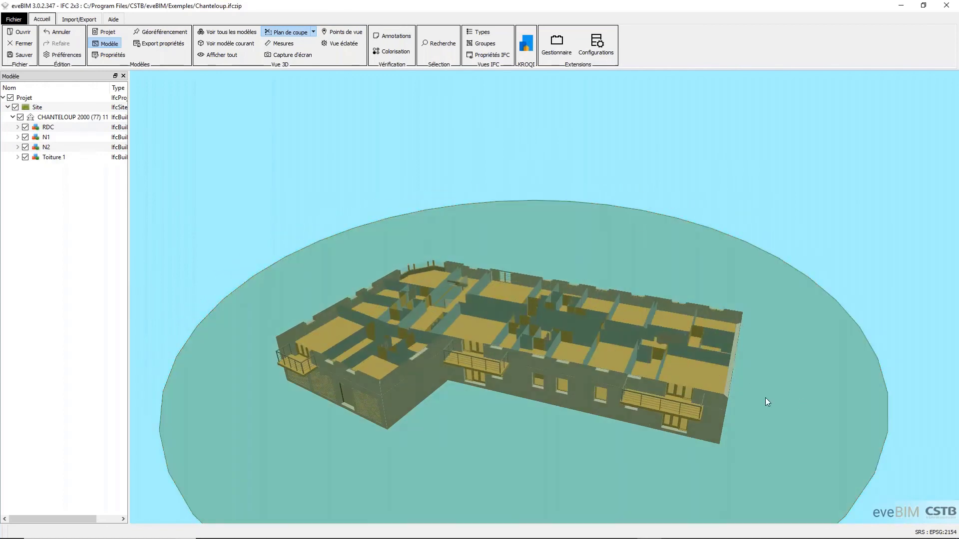
- Switch the section plane to Plan XZ and slide it along the building to cut through the long wing
left_click(312, 32)
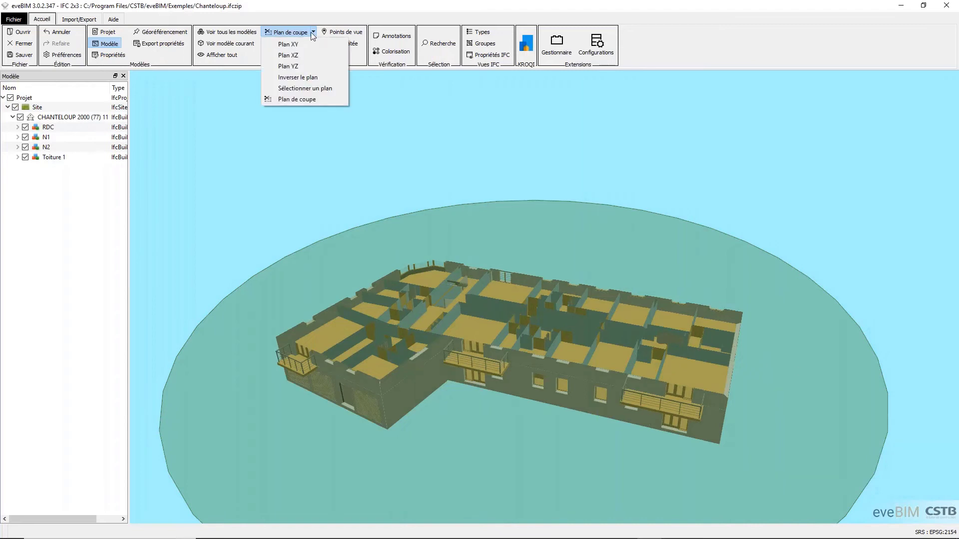
left_click(299, 56)
left_click_drag(679, 416, 523, 409)
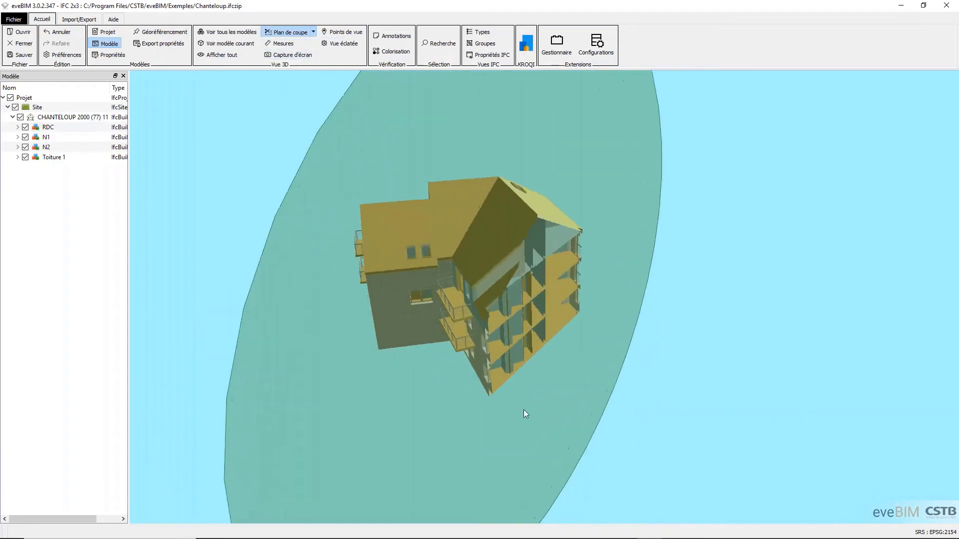
left_click_drag(354, 162, 415, 190)
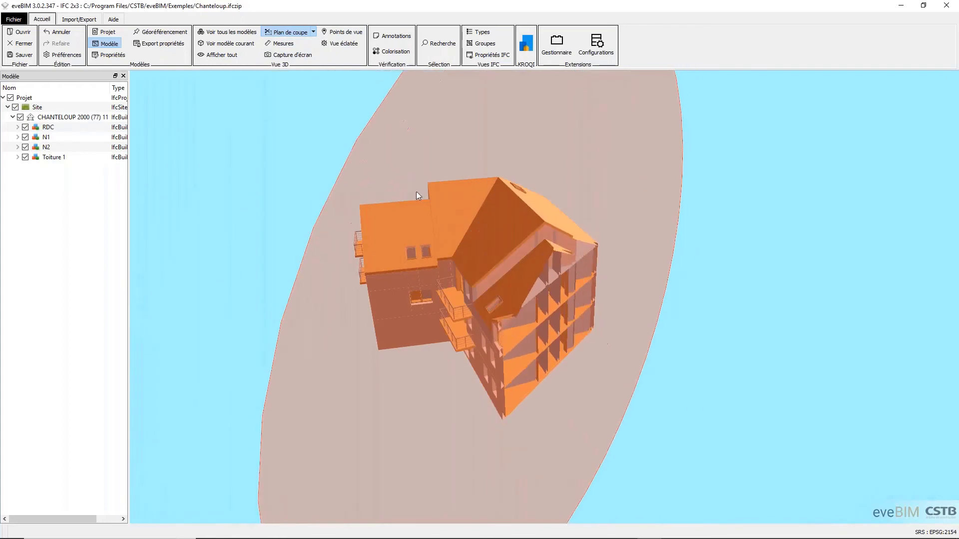
- Switch the section plane to Plan YZ, inspect the building's lengthwise section, and turn the section plane off
left_click(313, 32)
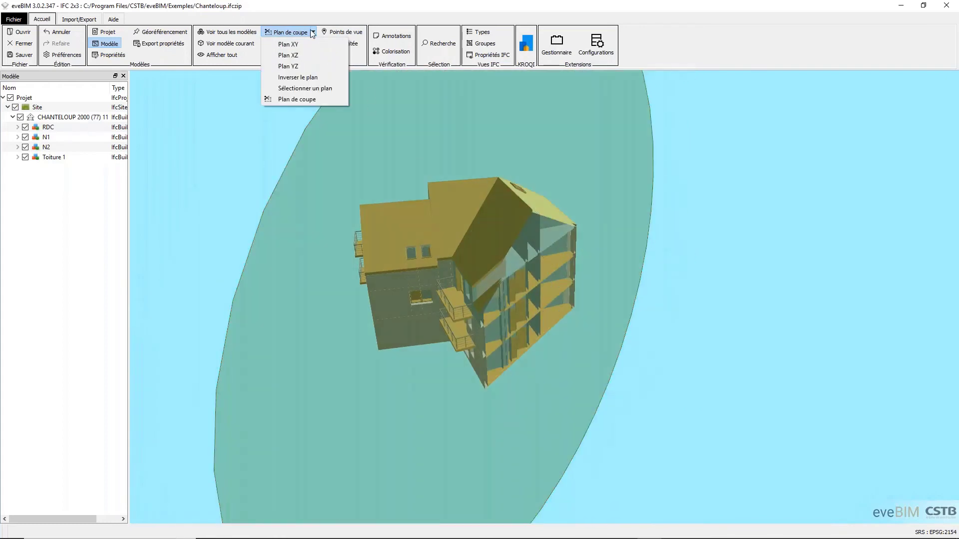
left_click(299, 66)
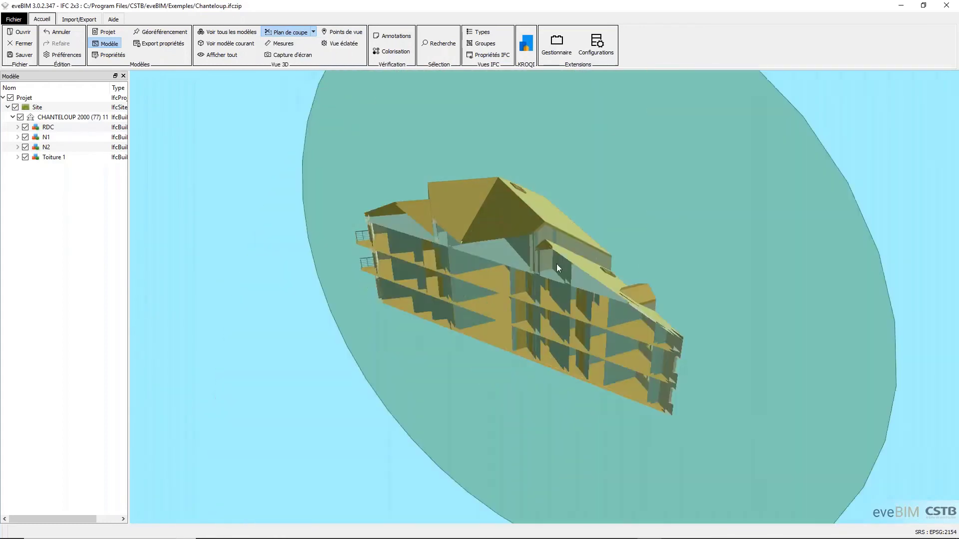
left_click_drag(769, 266, 717, 254)
left_click_drag(200, 315, 302, 254)
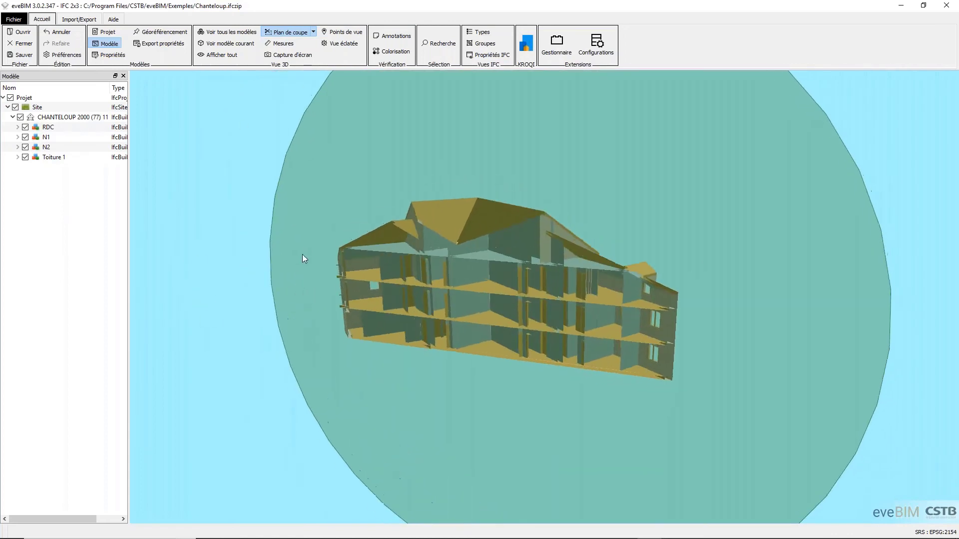
left_click(295, 34)
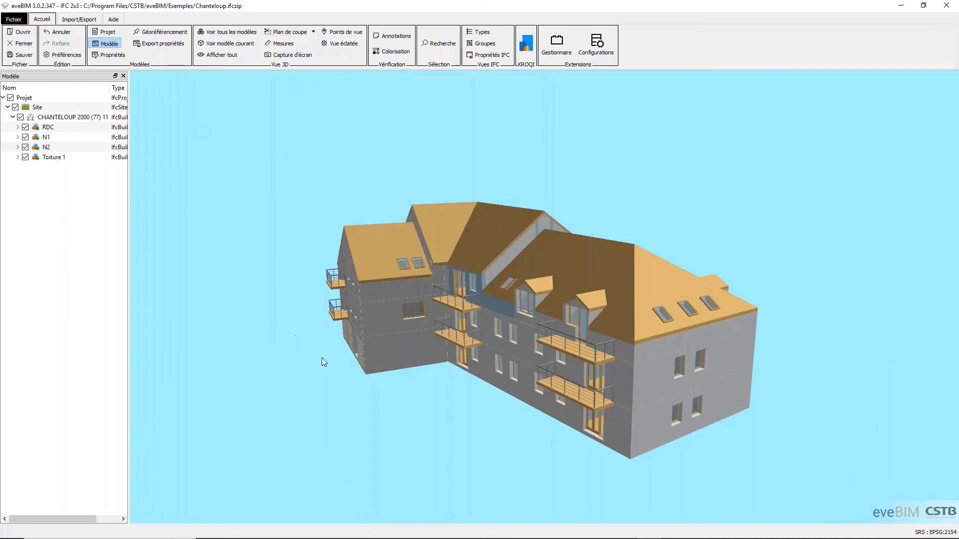
- Create a section plane from the face of the front gable wall and shift it into the building to expose the rooms
scroll(685, 399, "up", 2)
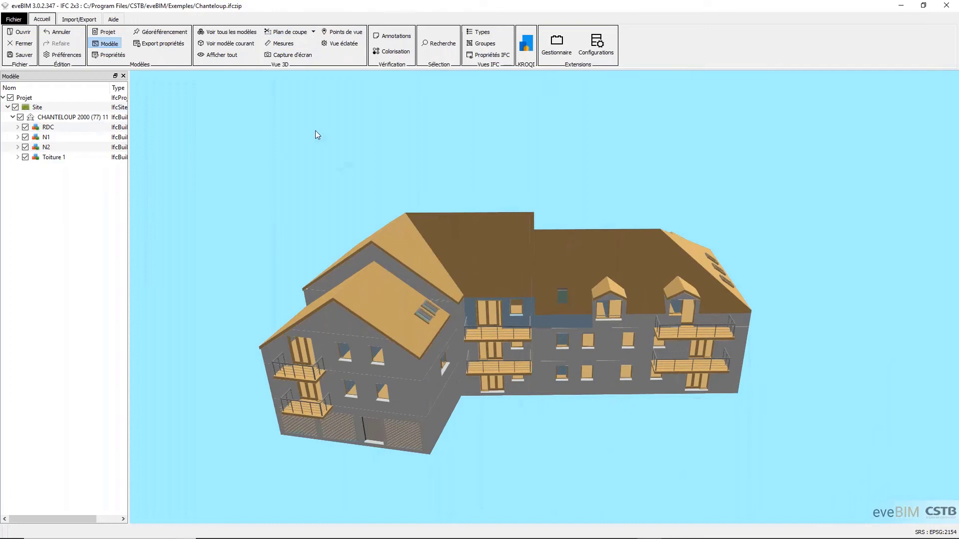
left_click(314, 33)
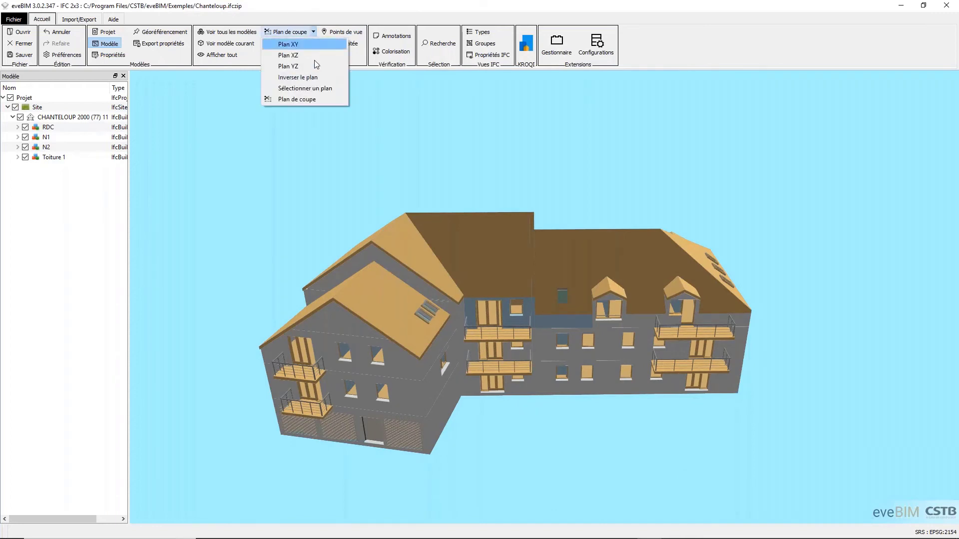
left_click(305, 89)
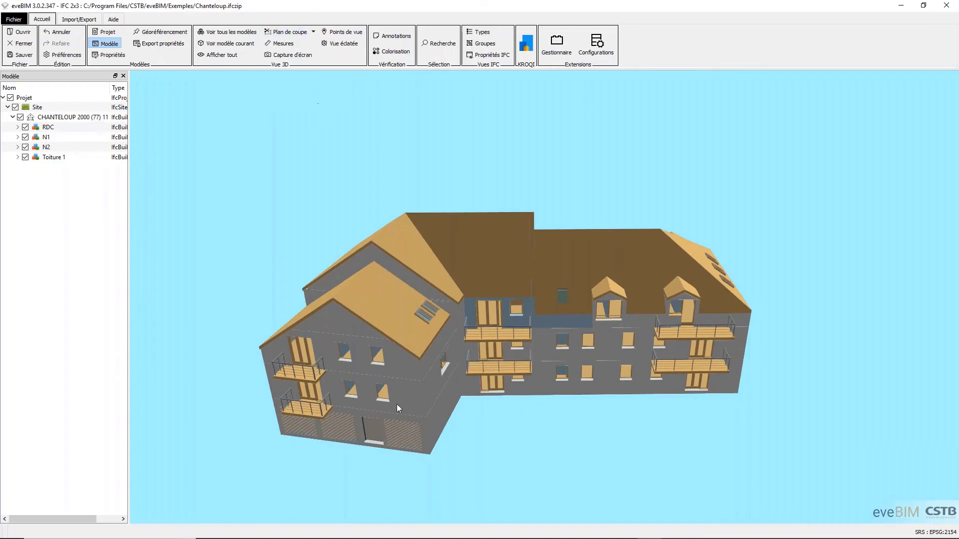
left_click(350, 334)
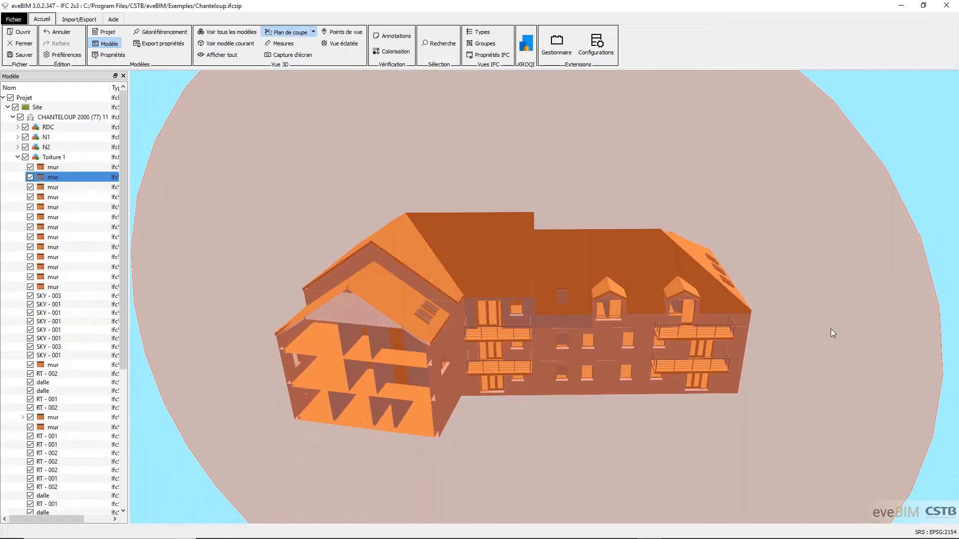
left_click(789, 364)
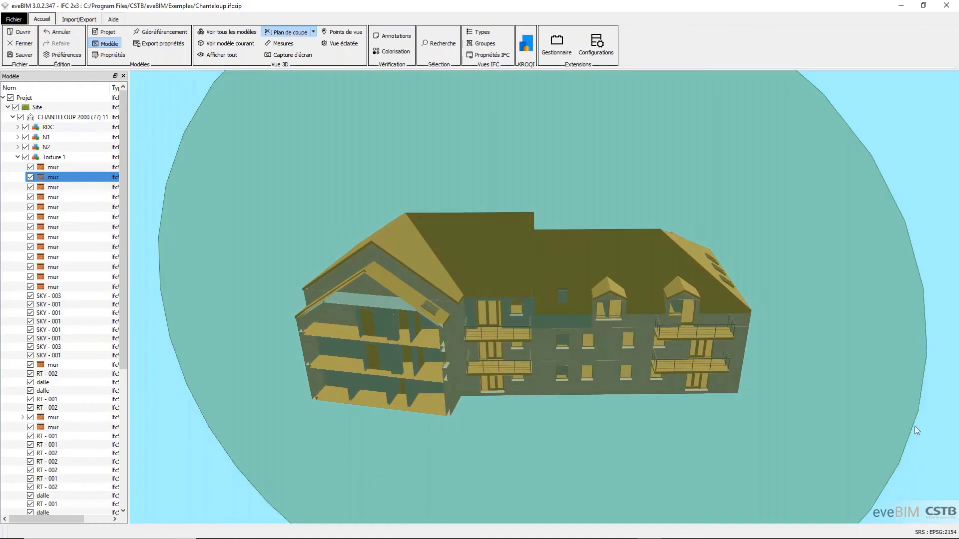
left_click_drag(936, 443, 649, 400)
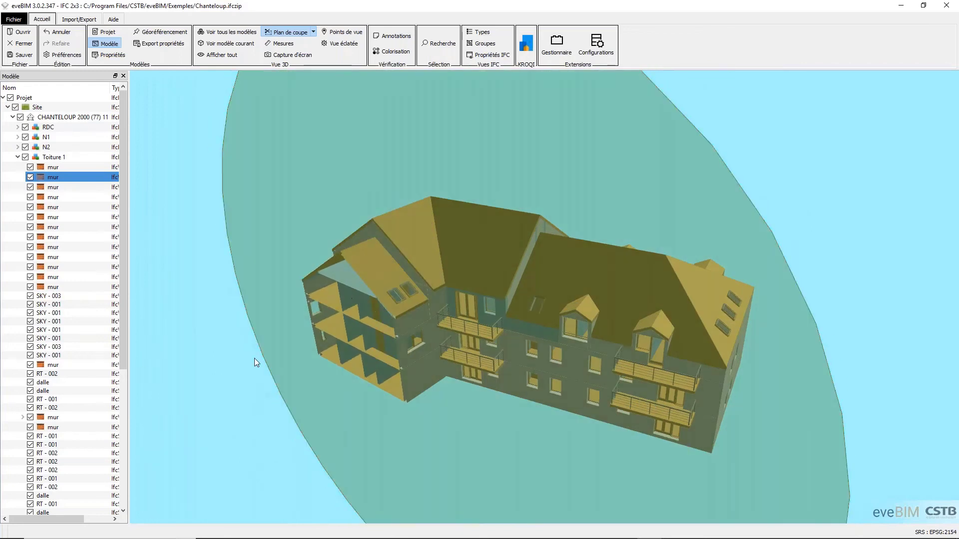
- Turn off the section plane and activate the distance measuring tool, cancelling the trial measurement at the lower balcony
left_click(283, 33)
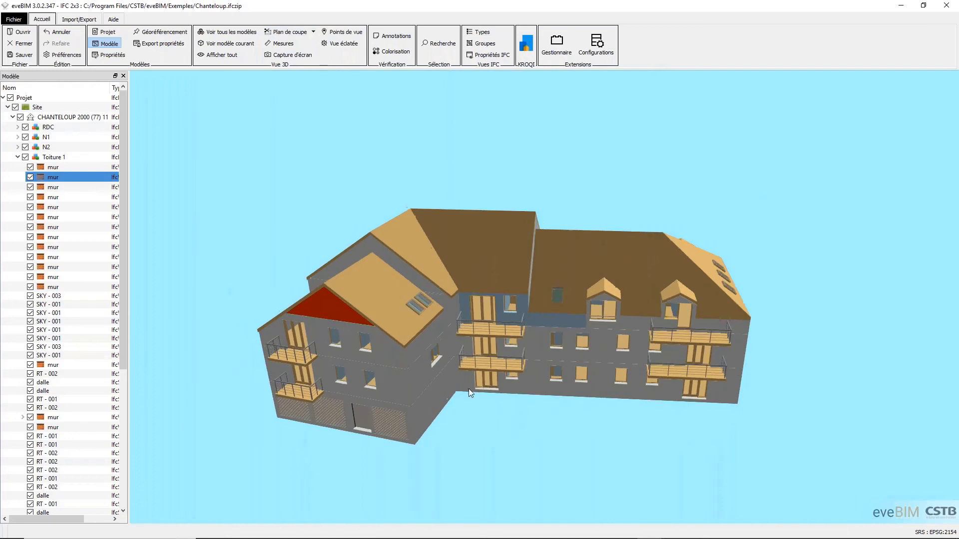
scroll(538, 275, "up", 4)
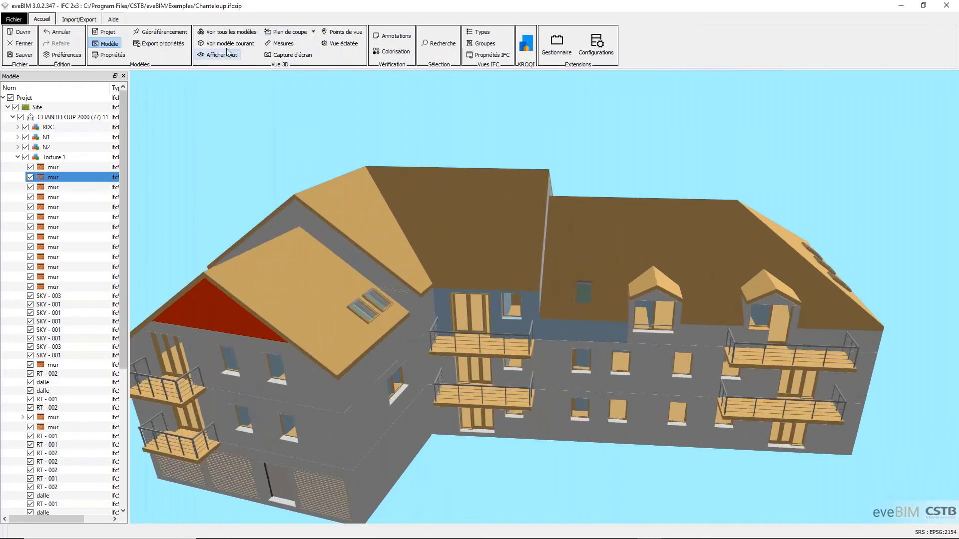
left_click(278, 45)
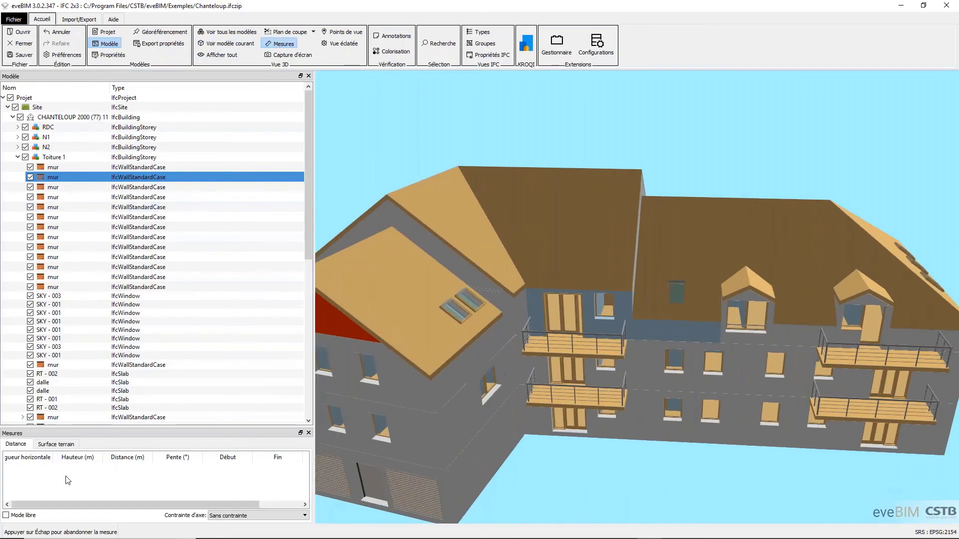
scroll(609, 418, "up", 2)
left_click(618, 407)
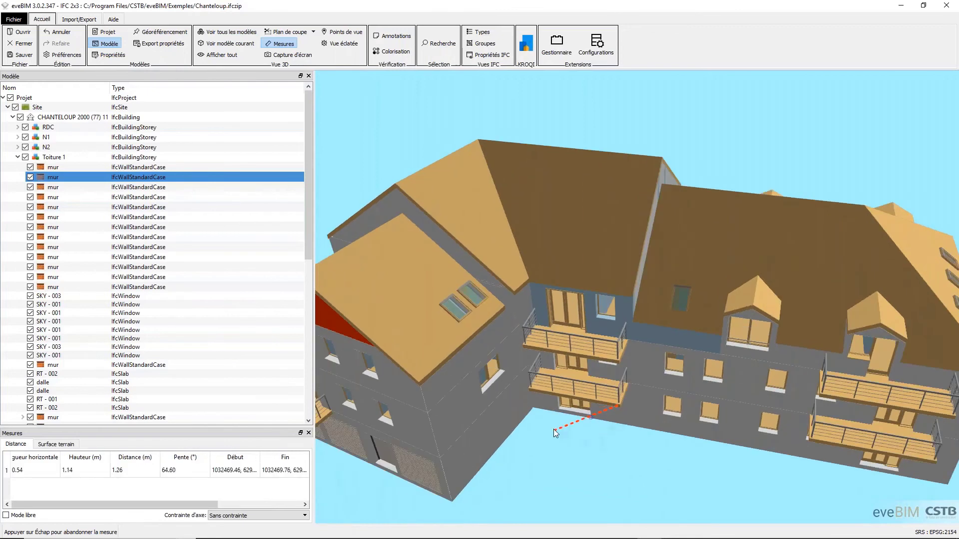
key("Escape")
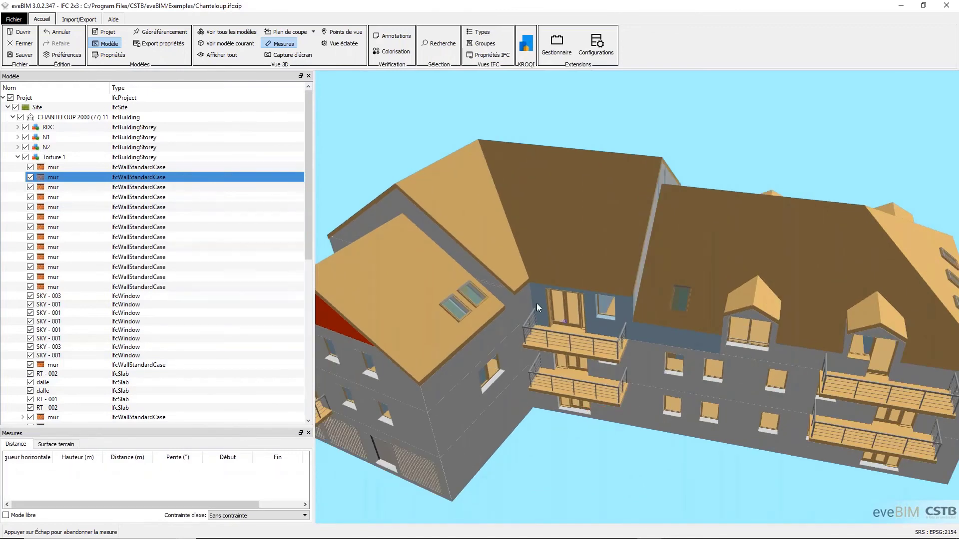
- Measure the outer width of the upper balcony's door opening and the inner width along the base of its frame
scroll(549, 330, "up", 5)
scroll(570, 336, "up", 4)
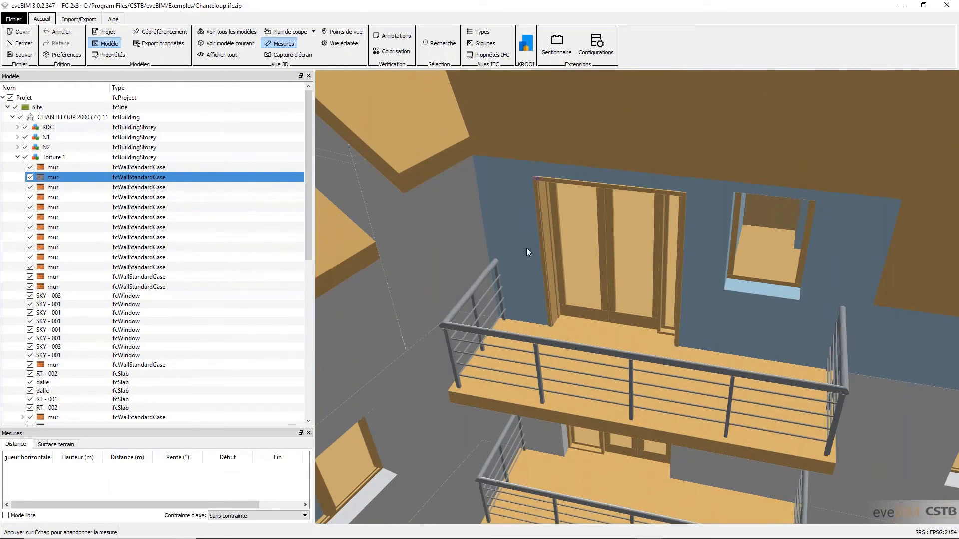
left_click(553, 327)
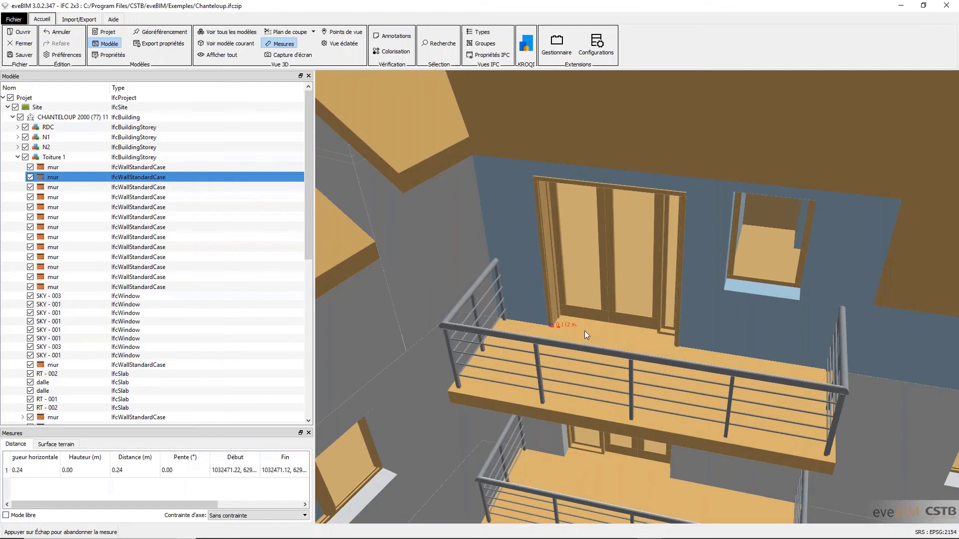
left_click(674, 346)
left_click(565, 316)
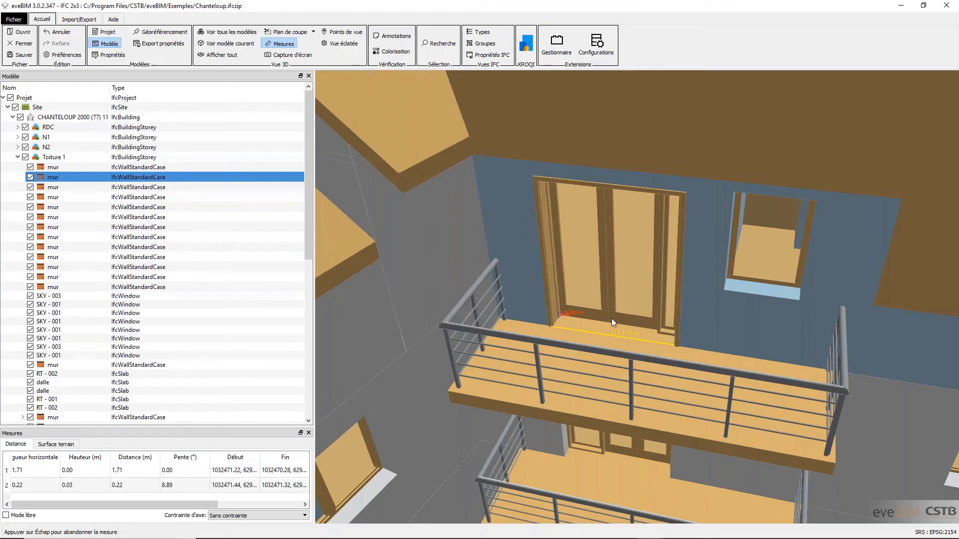
left_click(656, 328)
scroll(703, 298, "down", 8)
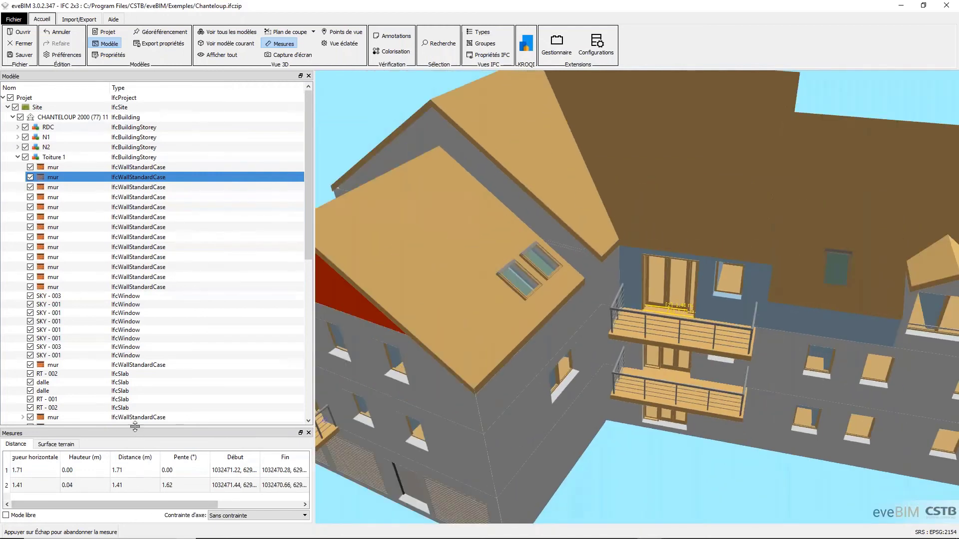
- Enlarge the measurement list and measure the roof valley edge from the ridge down to the eave above the balcony
left_click_drag(135, 426, 138, 315)
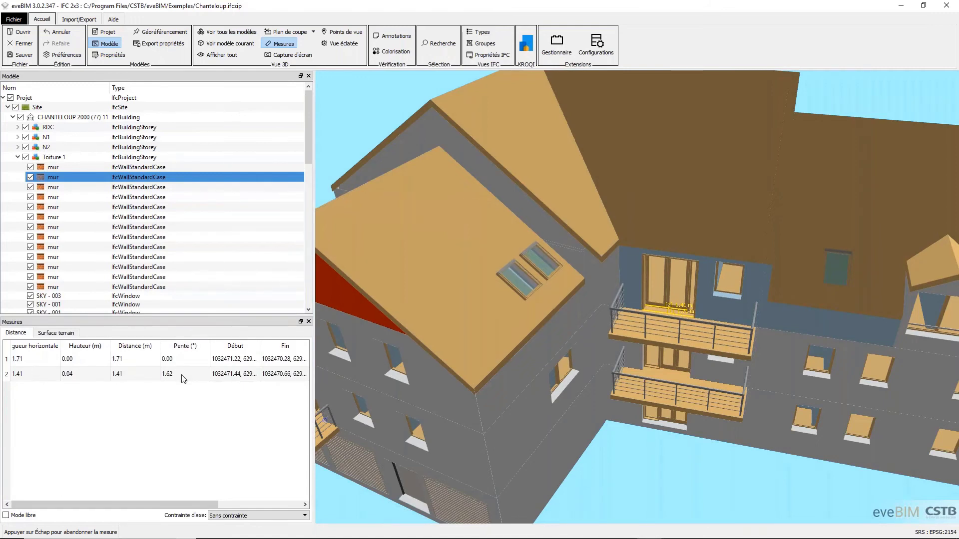
left_click(622, 242)
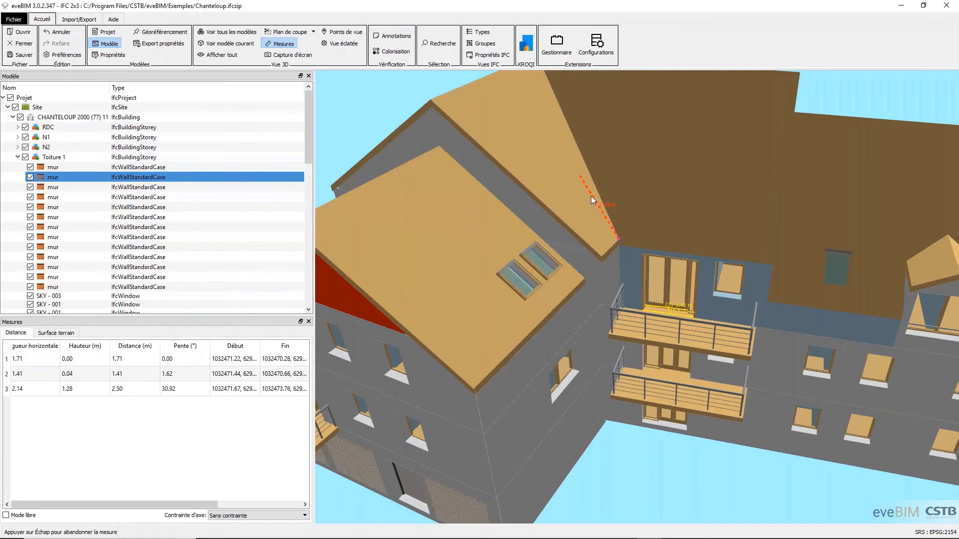
middle_click_drag(591, 196, 552, 176)
key("Escape")
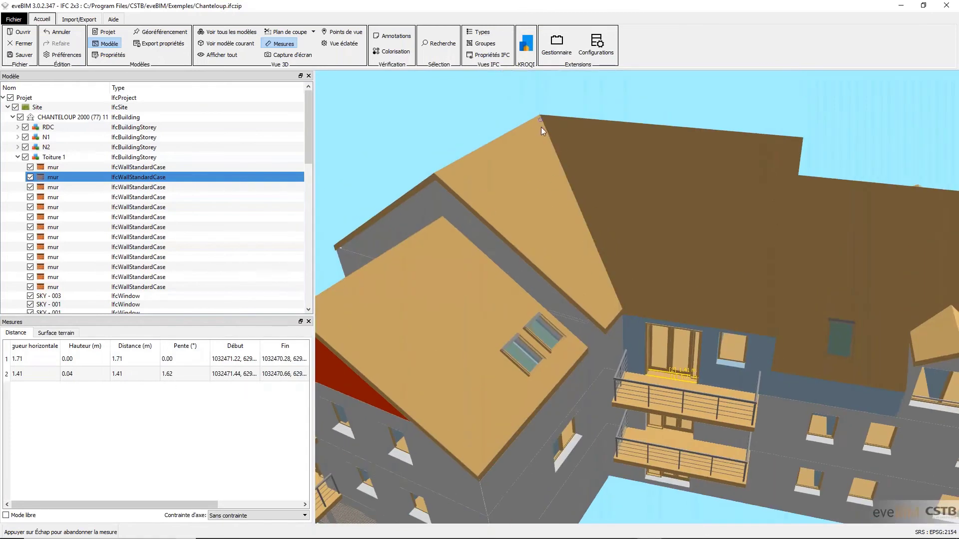
left_click(538, 115)
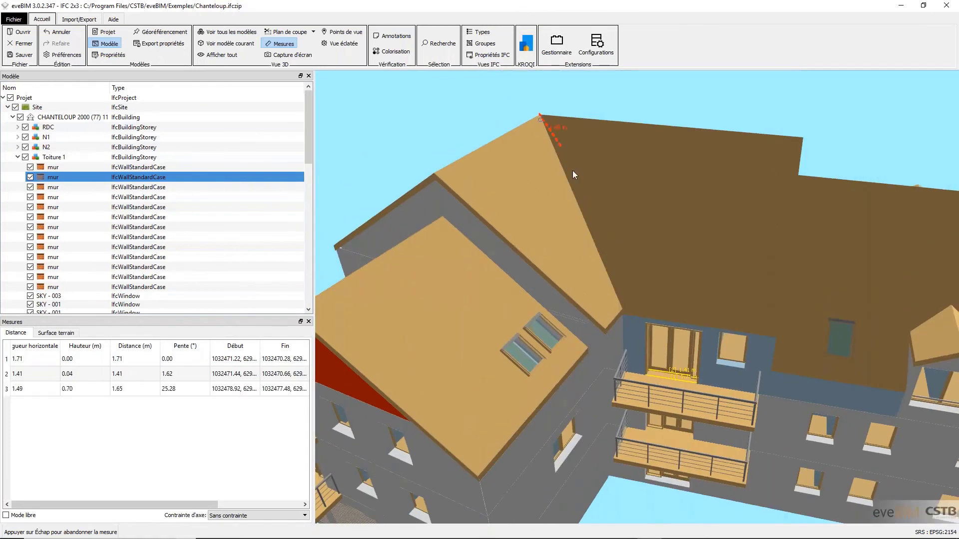
left_click(623, 309)
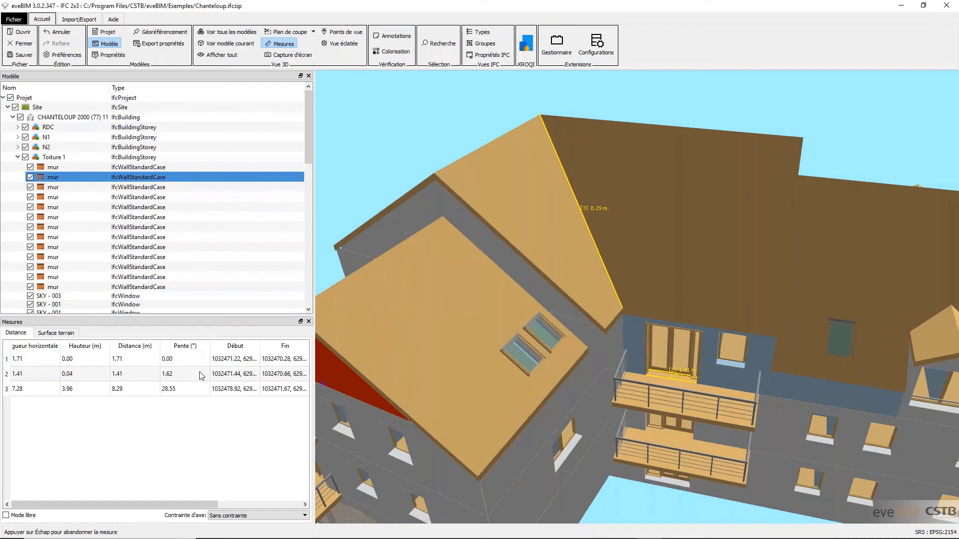
- Highlight the distance measurements in the list and delete the second one, the door frame's inner width
left_click(175, 379)
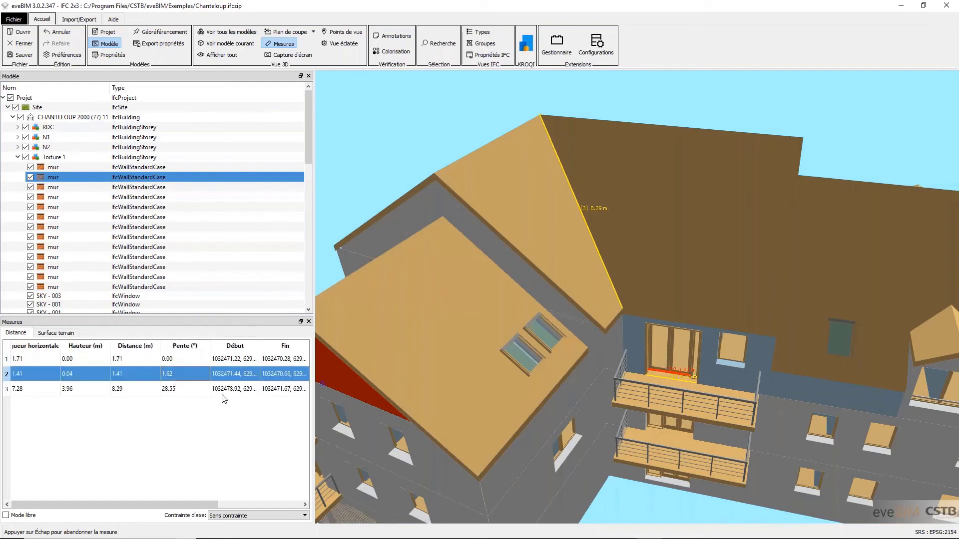
left_click(138, 390, "shift")
left_click(147, 358, "ctrl")
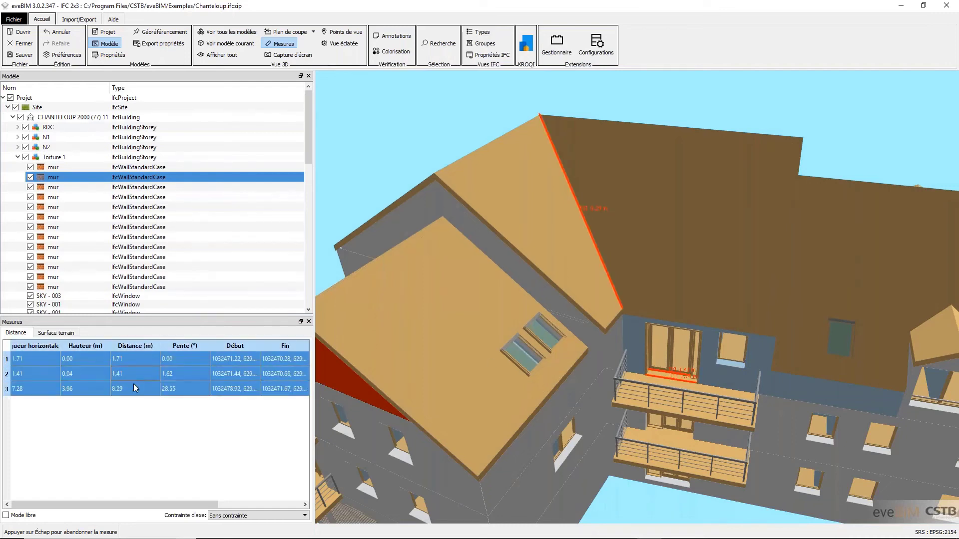
left_click(133, 387, "ctrl")
left_click(139, 363, "ctrl")
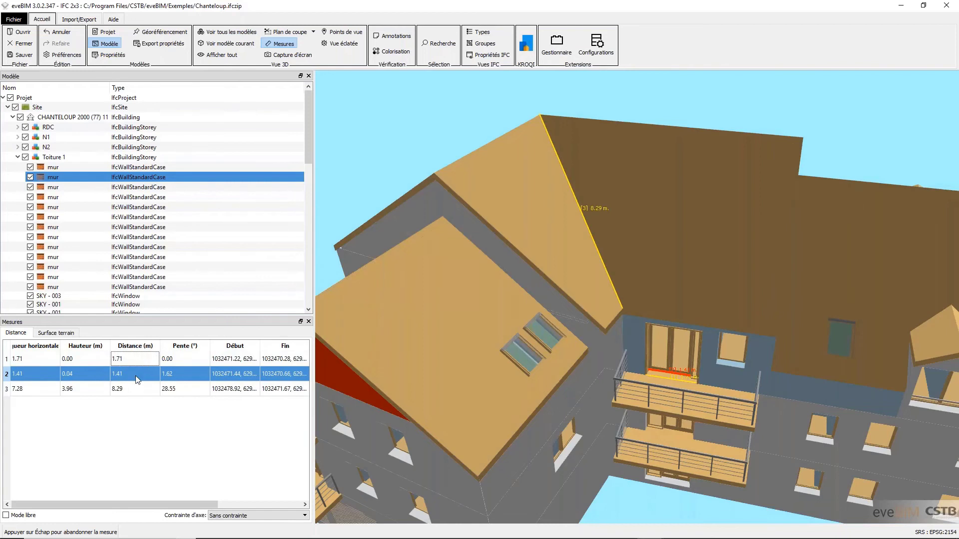
key("Delete")
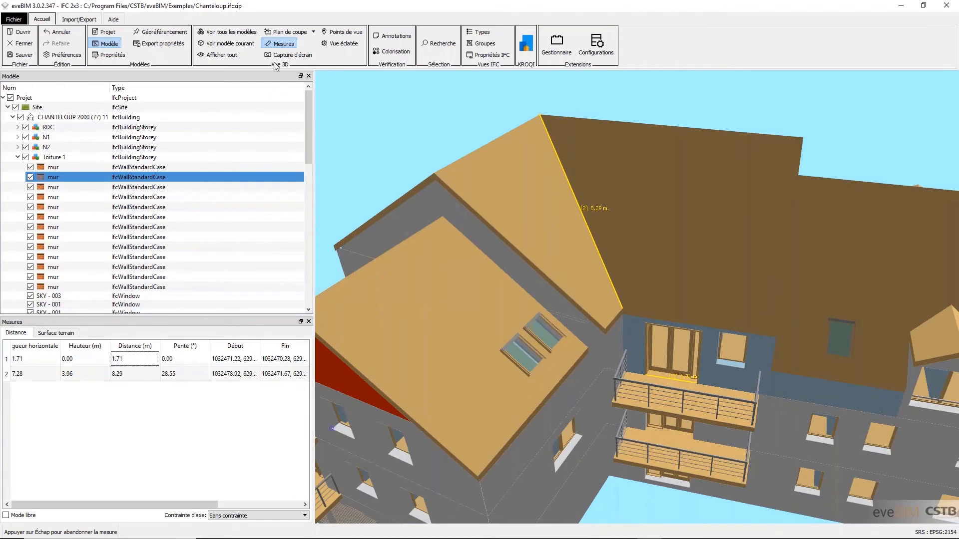
- Hide the measurements, show them again to check they are kept, and leave the measuring tool off
left_click(279, 45)
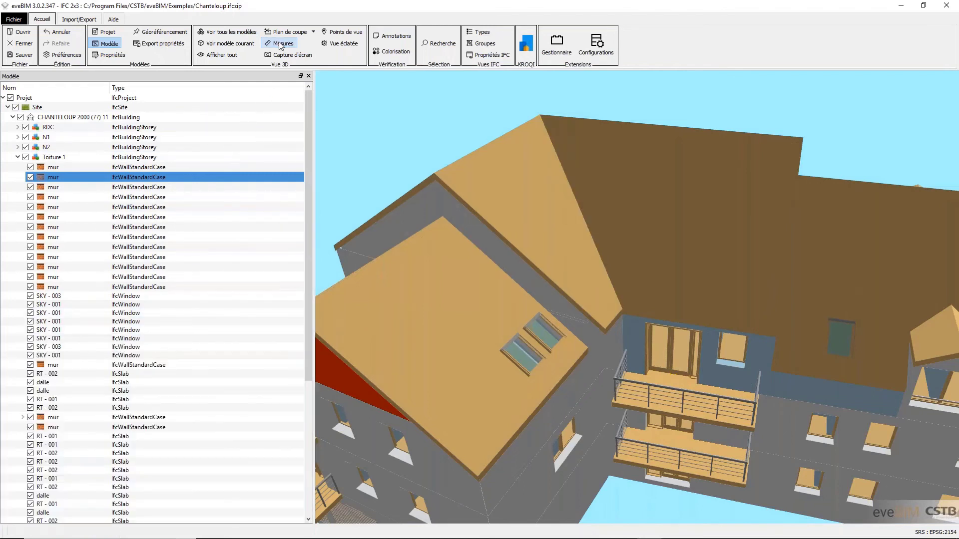
left_click(279, 45)
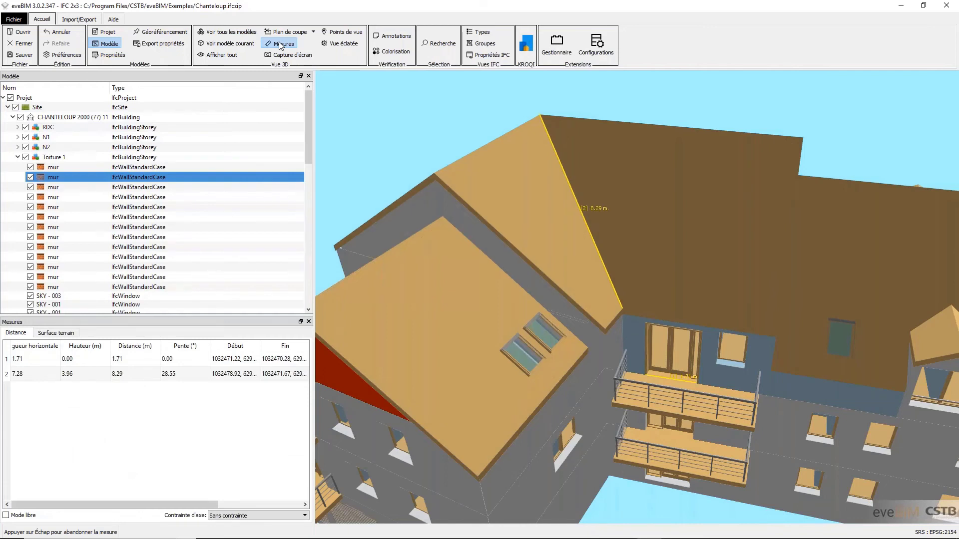
left_click(281, 45)
- Narrow the model tree to widen the 3D view and preview a screen capture of the building without saving it
left_click_drag(747, 318, 808, 396)
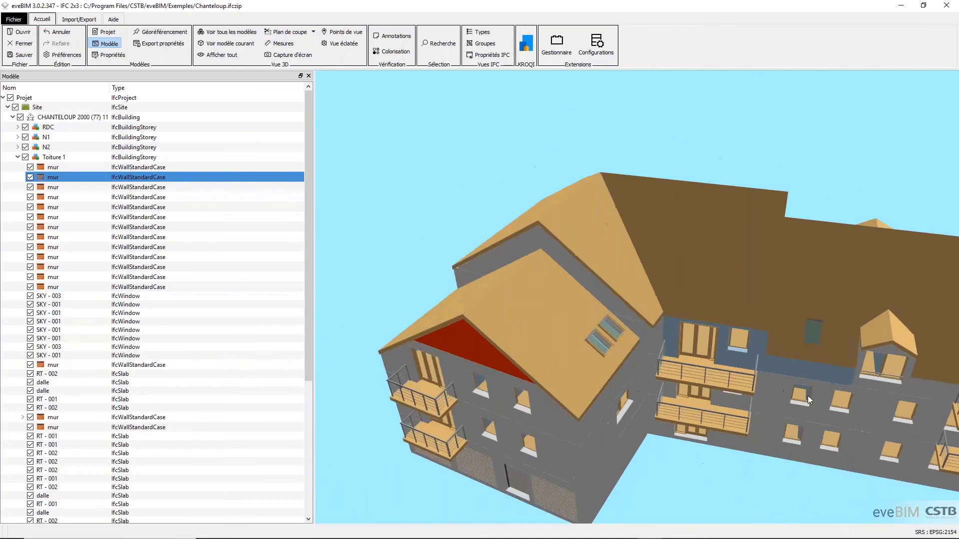
scroll(707, 355, "up", 3)
scroll(708, 356, "down", 3)
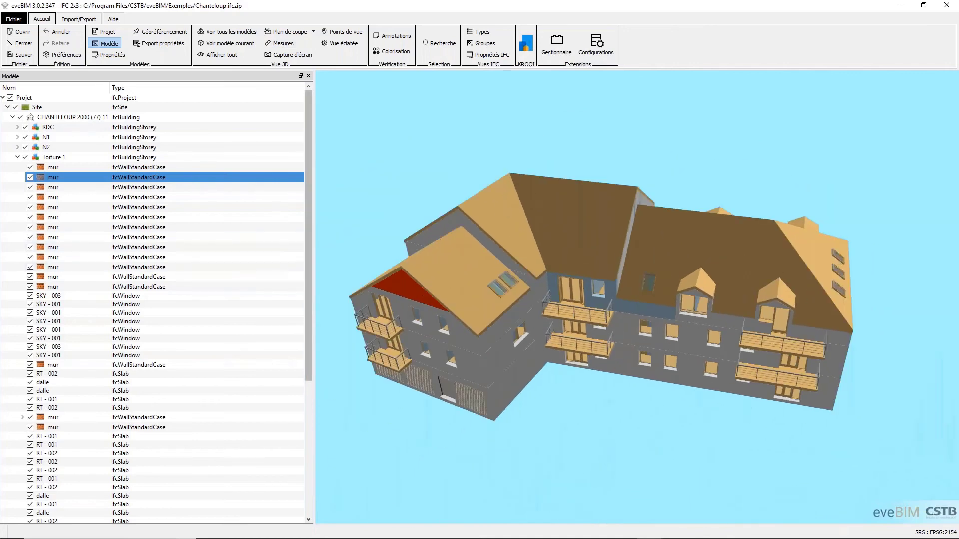
left_click_drag(314, 229, 178, 229)
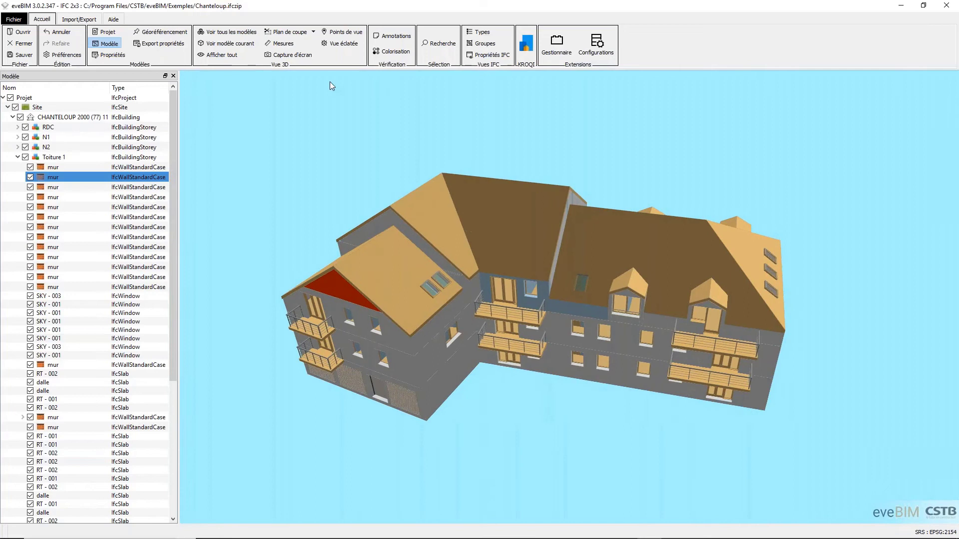
left_click(292, 59)
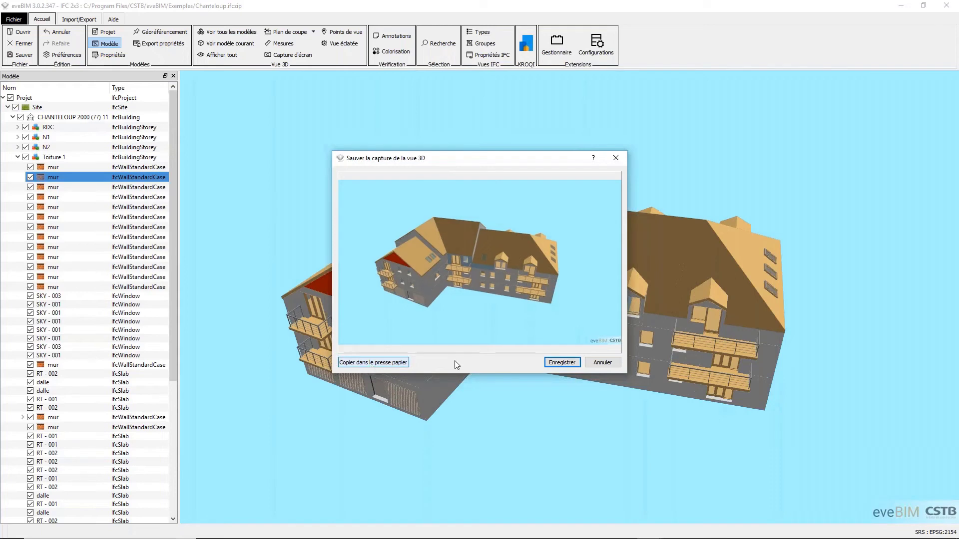
left_click(616, 159)
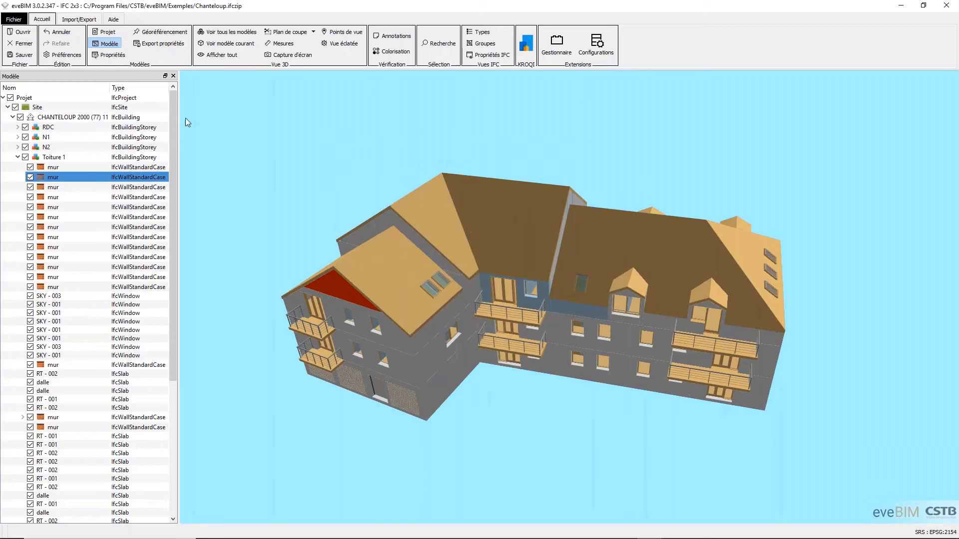
- Show the saved viewpoints and store a viewpoint of the building's rear facade and windowed end wall
left_click(343, 32)
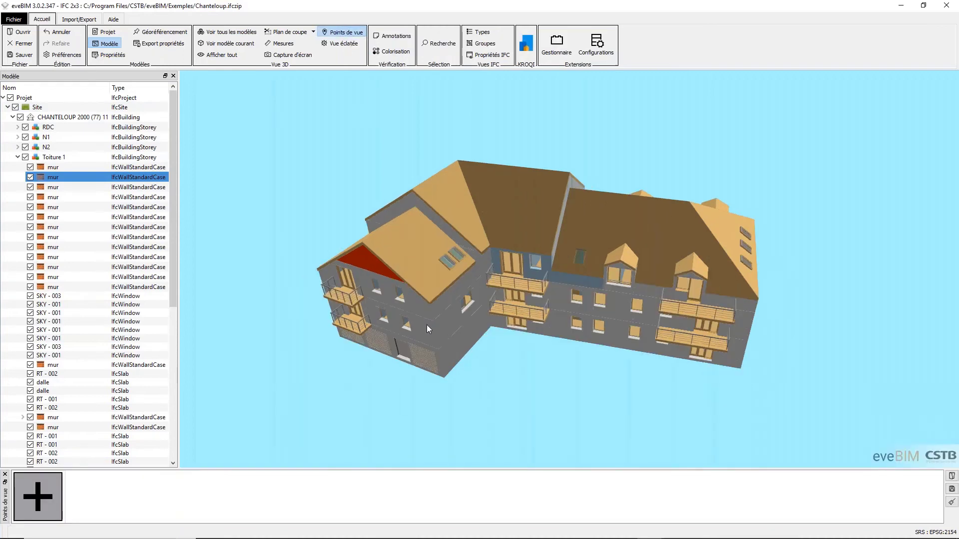
left_click_drag(785, 364, 371, 370)
left_click_drag(610, 398, 505, 325)
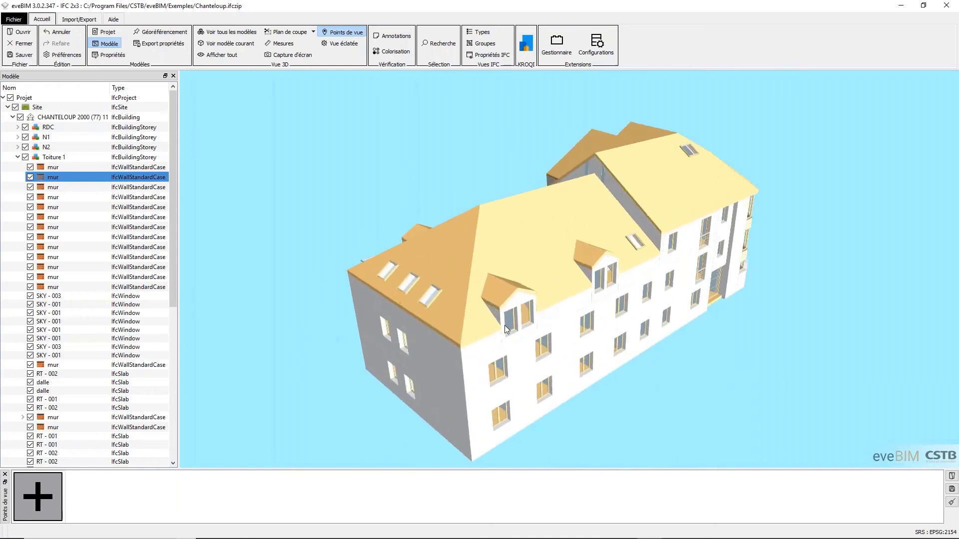
left_click(31, 505)
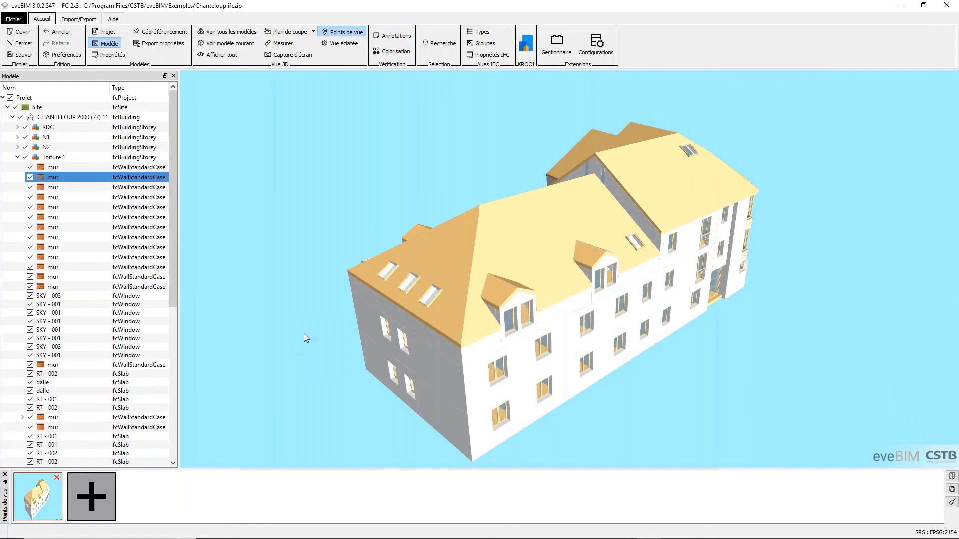
- Store a second viewpoint from the balcony side of the building and recall both viewpoints in turn
scroll(304, 333, "down", 1)
left_click_drag(380, 429, 582, 344)
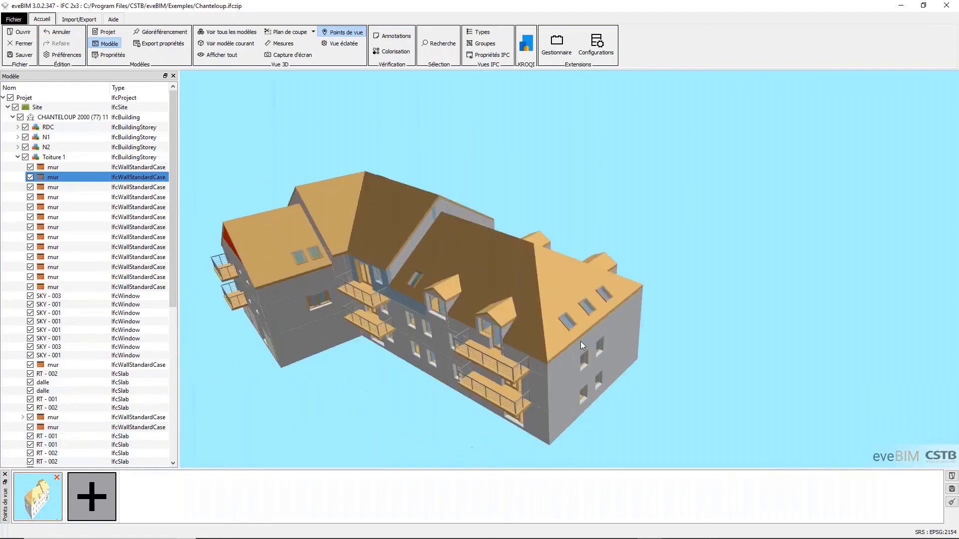
left_click(98, 502)
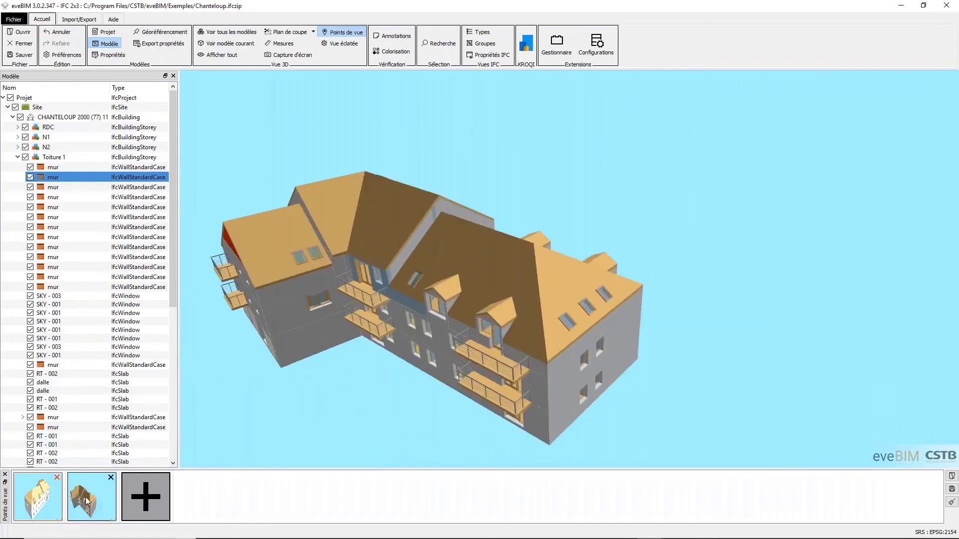
left_click(44, 498)
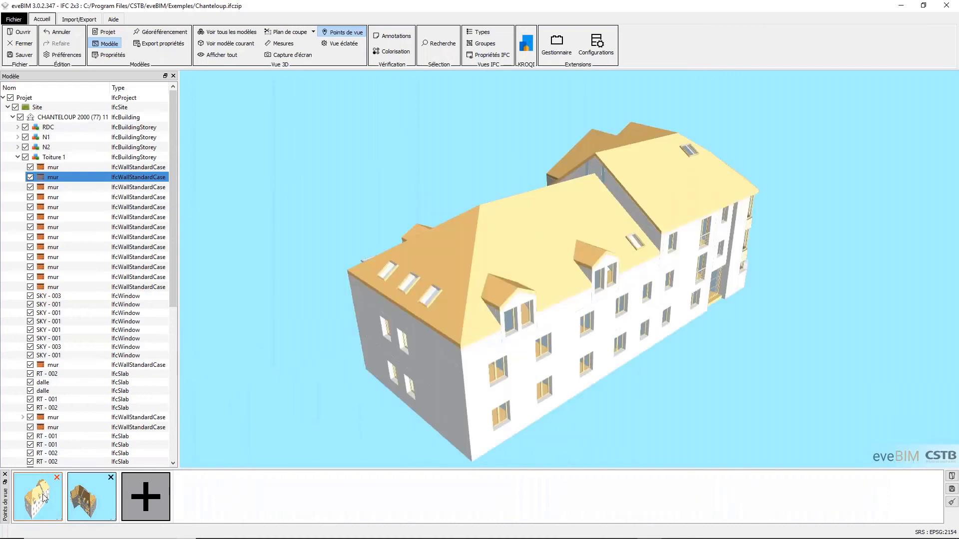
left_click(90, 506)
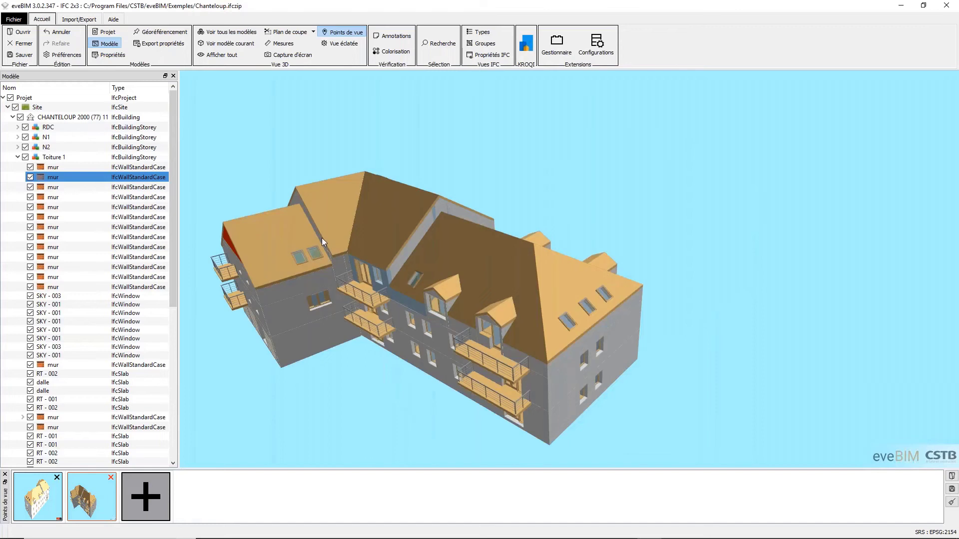
- Collapse Toiture 1 in the model tree and hide the storeys Toiture 1 and N2
left_click(18, 158)
left_click(25, 158)
left_click(25, 147)
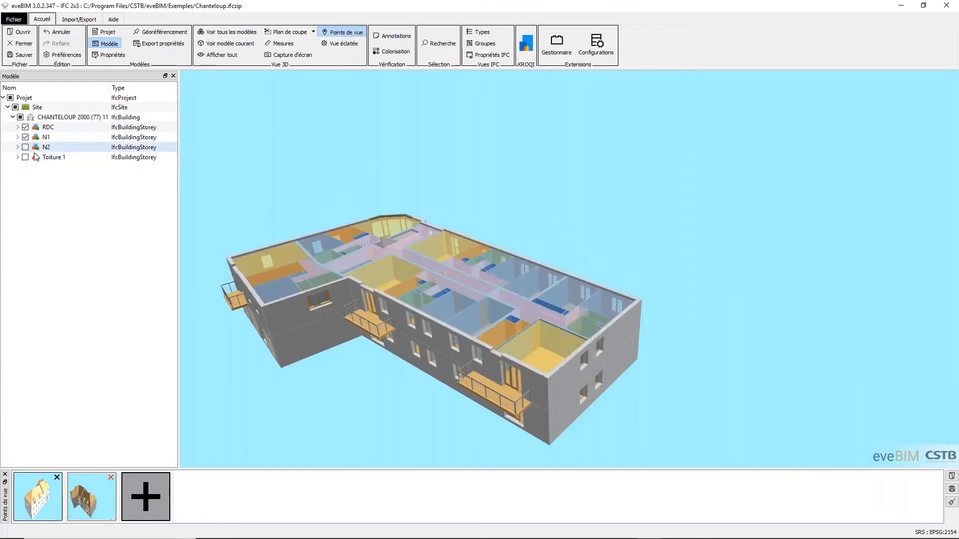
- Select the staircase on storey N1 in the 3D model and save a close-up view of it as a third viewpoint
left_click_drag(613, 292, 563, 213)
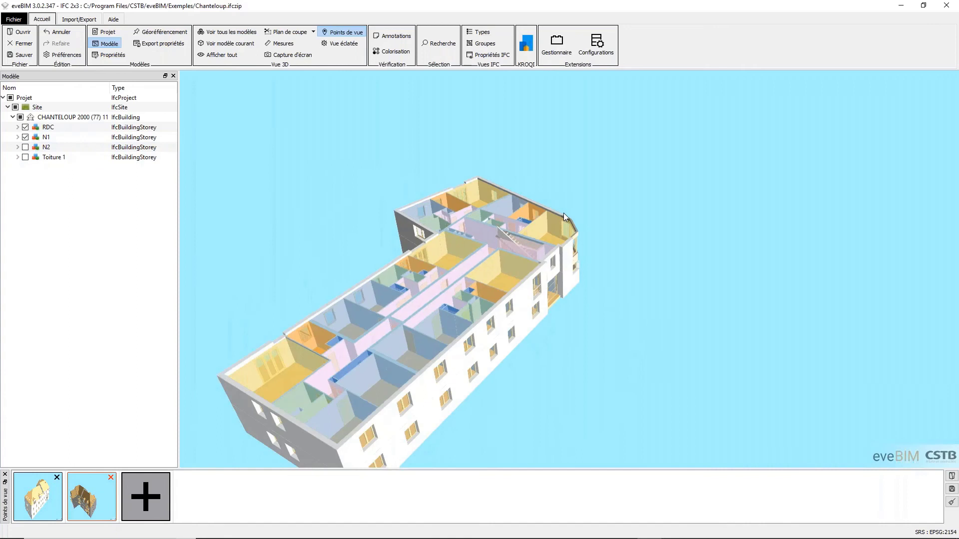
scroll(516, 229, "up", 3)
scroll(517, 229, "up", 6)
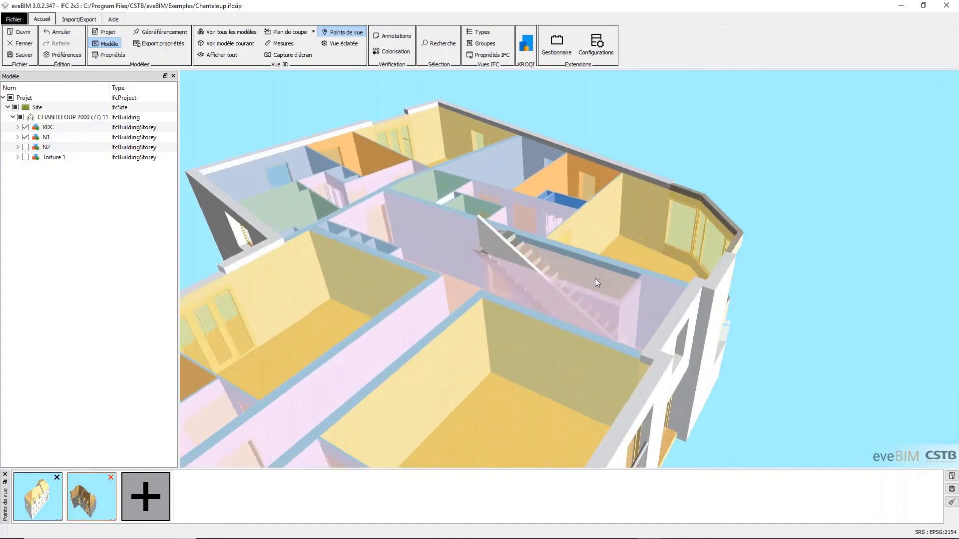
scroll(537, 223, "up", 5)
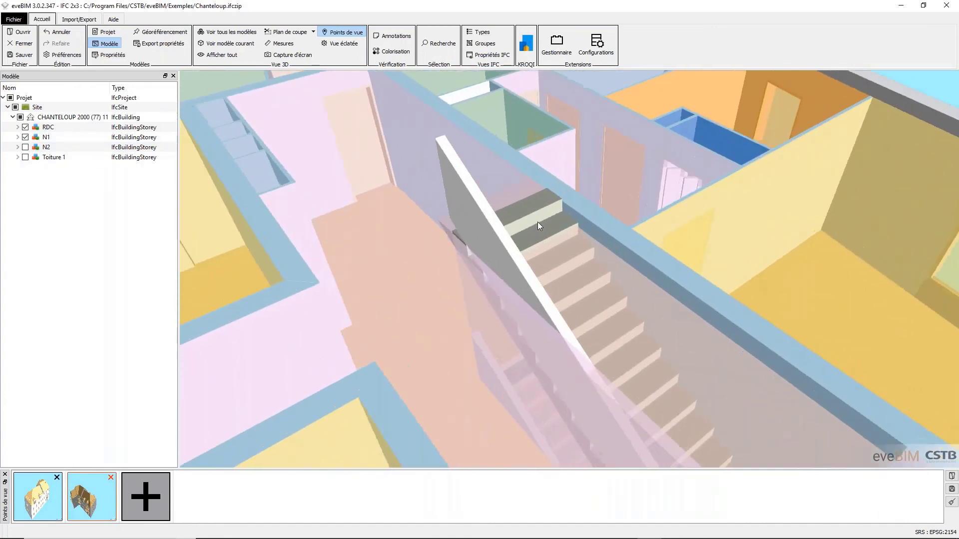
left_click(538, 222)
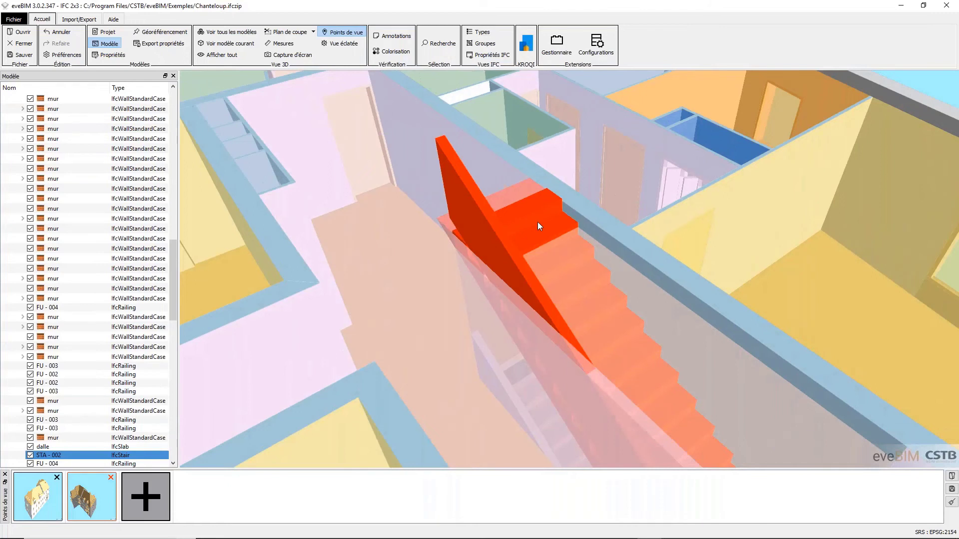
left_click(144, 496)
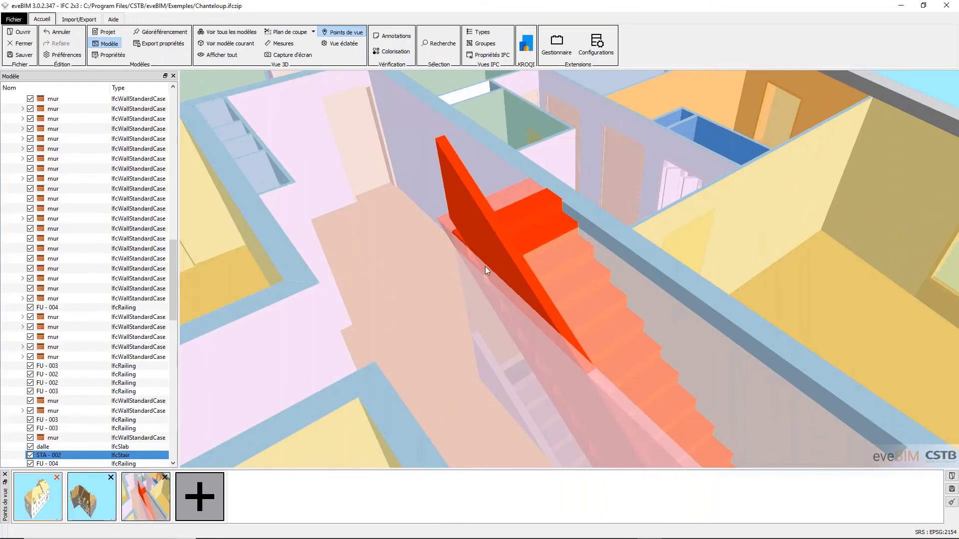
- Move away from the staircase, show all hidden elements again and recall the third saved viewpoint
left_click_drag(484, 266, 577, 270)
scroll(577, 266, "down", 10)
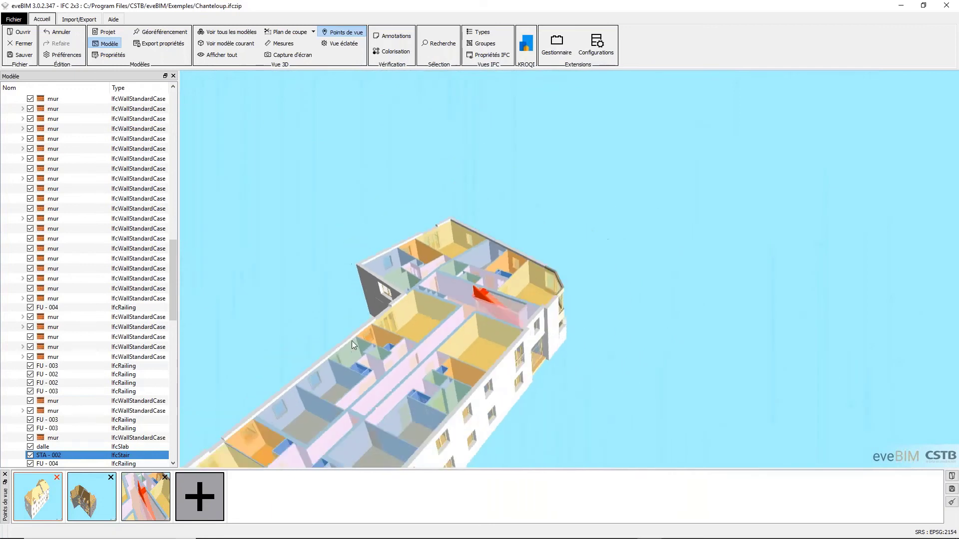
left_click_drag(848, 128, 659, 221)
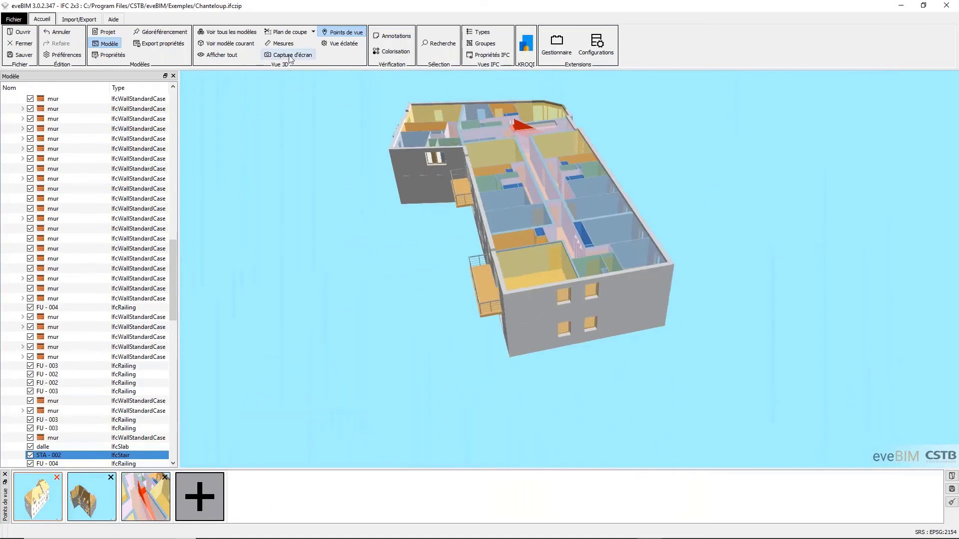
left_click(232, 56)
left_click_drag(450, 225, 629, 318)
left_click(137, 502)
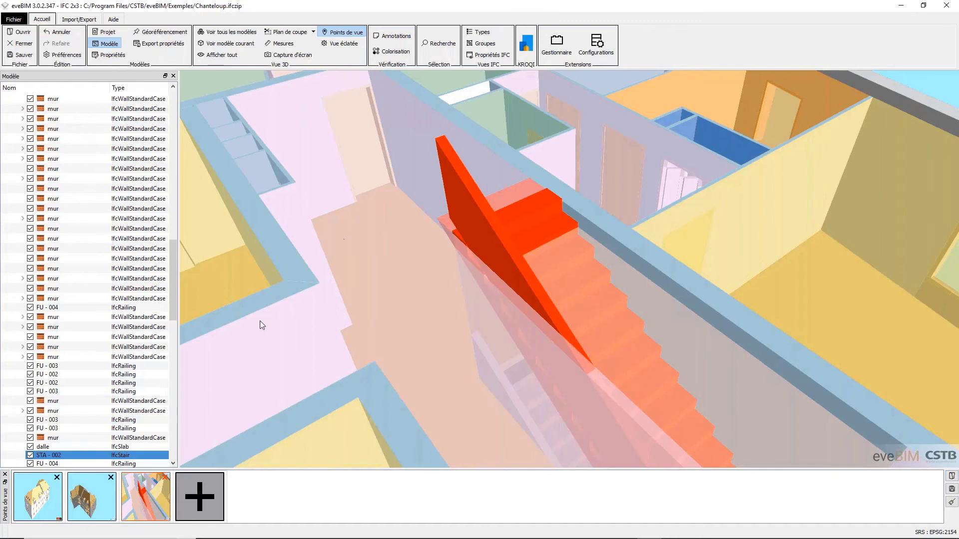
- Close the saved viewpoints and make all storeys of the building visible again
left_click(335, 34)
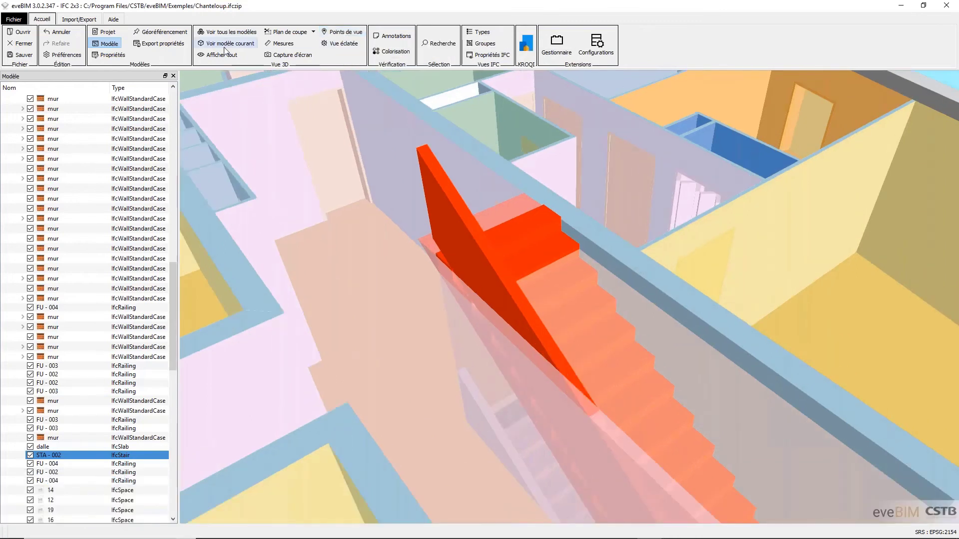
scroll(539, 234, "down", 10)
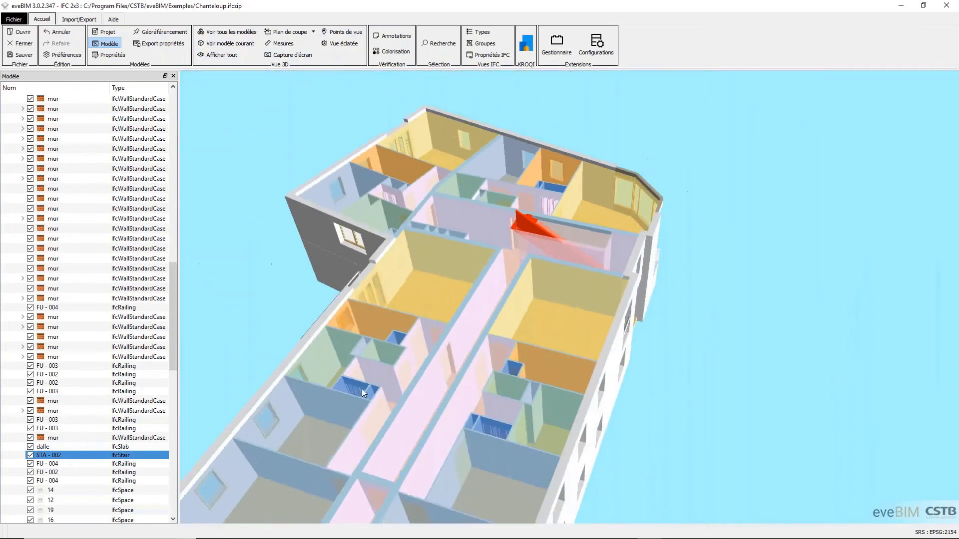
left_click_drag(362, 388, 232, 68)
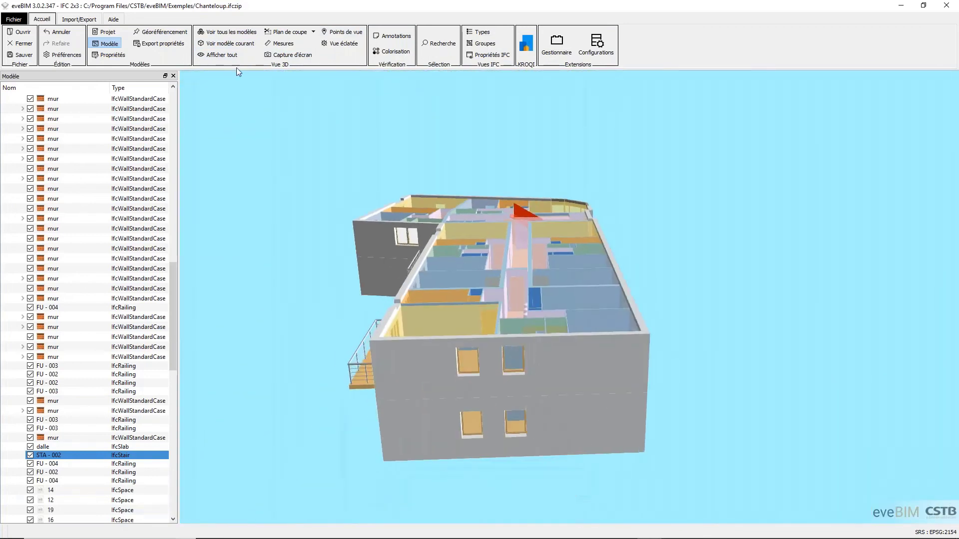
left_click(224, 60)
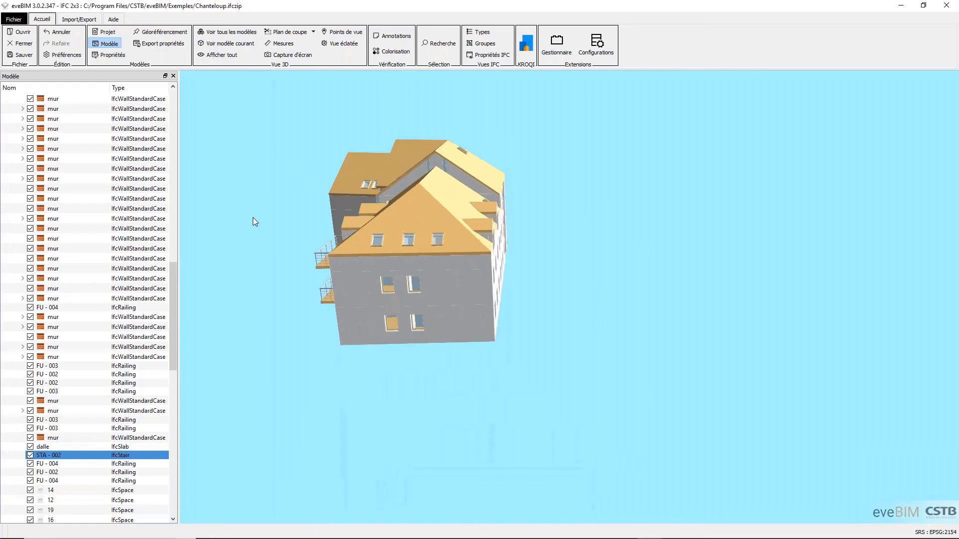
left_click_drag(253, 217, 449, 165)
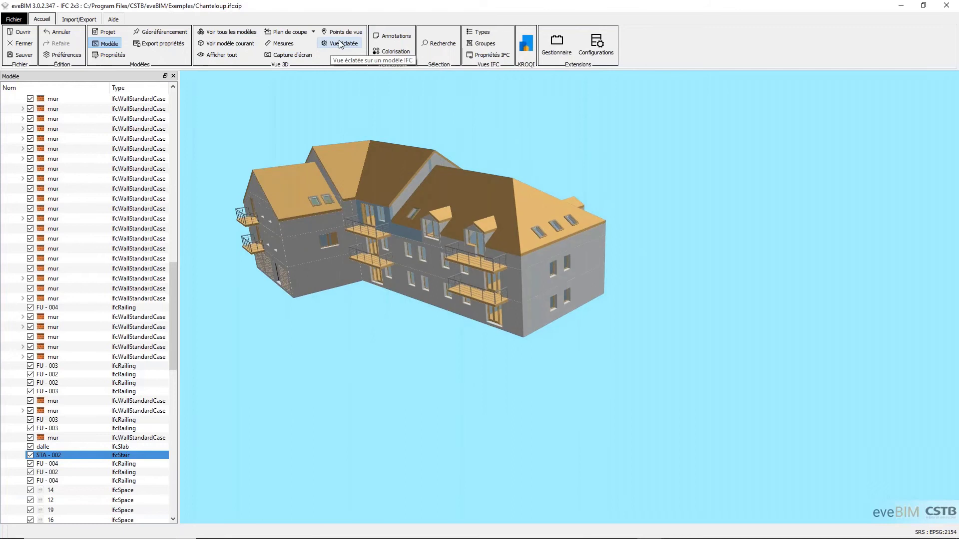
- Start the exploded view for building CHANTELOUP 2000 (77) 11 and spread its storeys apart vertically by about a third of the range
left_click(341, 44)
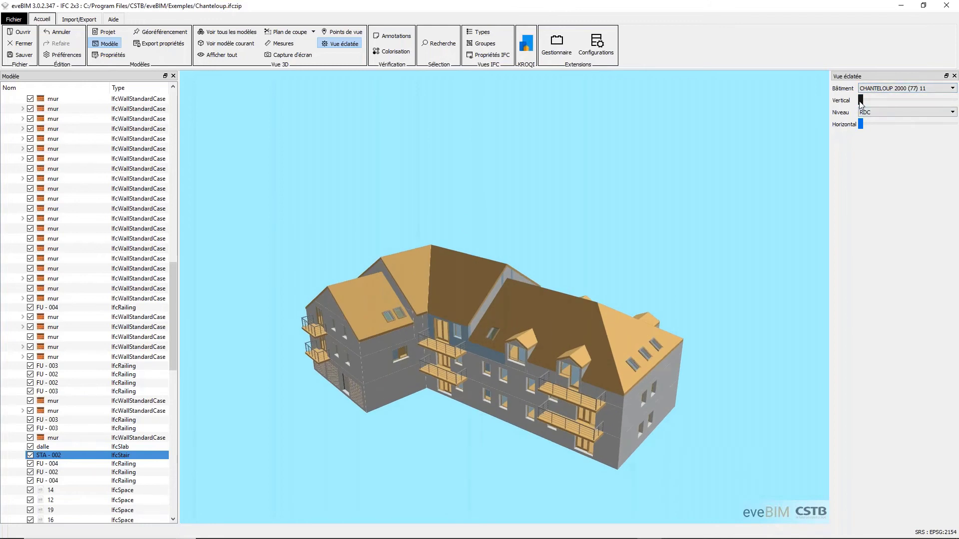
left_click_drag(859, 101, 888, 100)
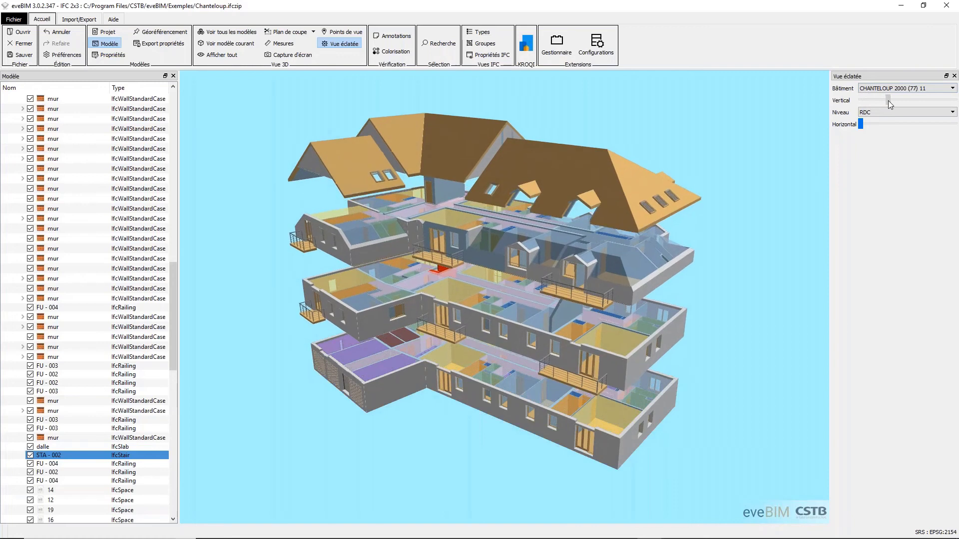
middle_click_drag(684, 214, 702, 254)
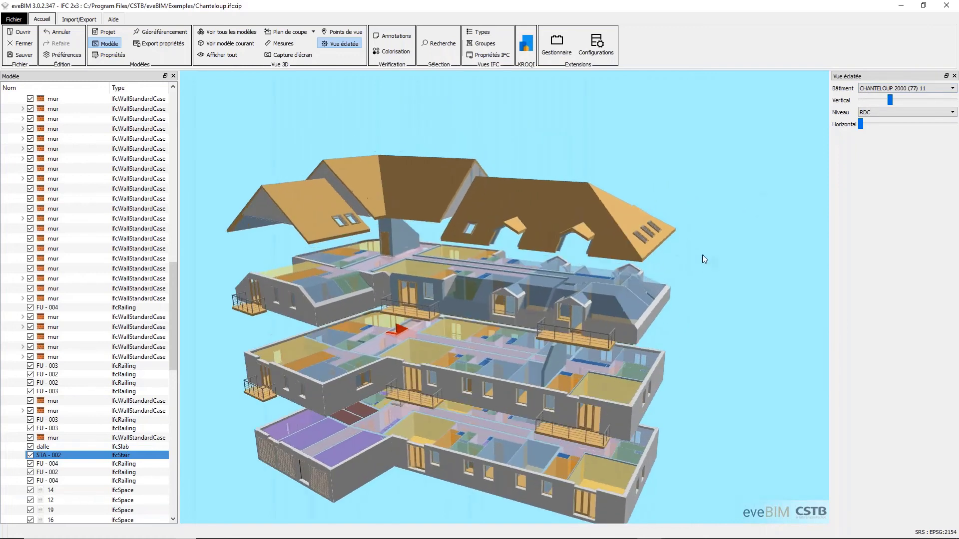
left_click_drag(890, 102, 897, 100)
scroll(678, 267, "down", 5)
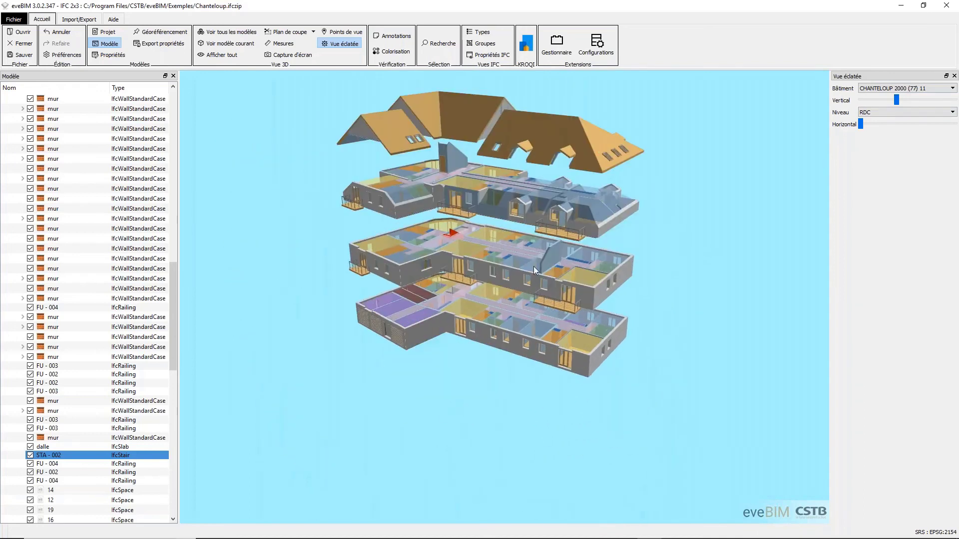
- Set the exploded level to N2 and spread its elements apart horizontally by about a third of the range
left_click(885, 114)
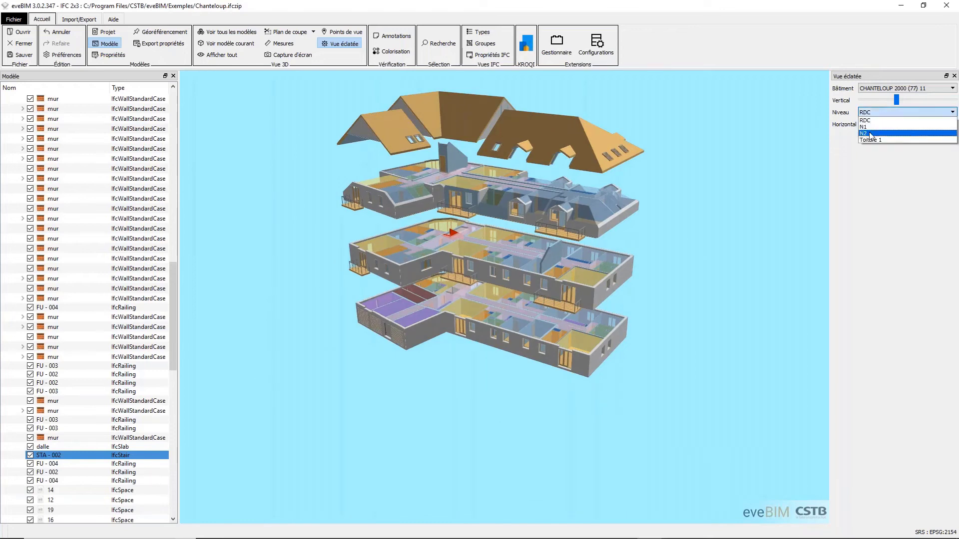
left_click(870, 134)
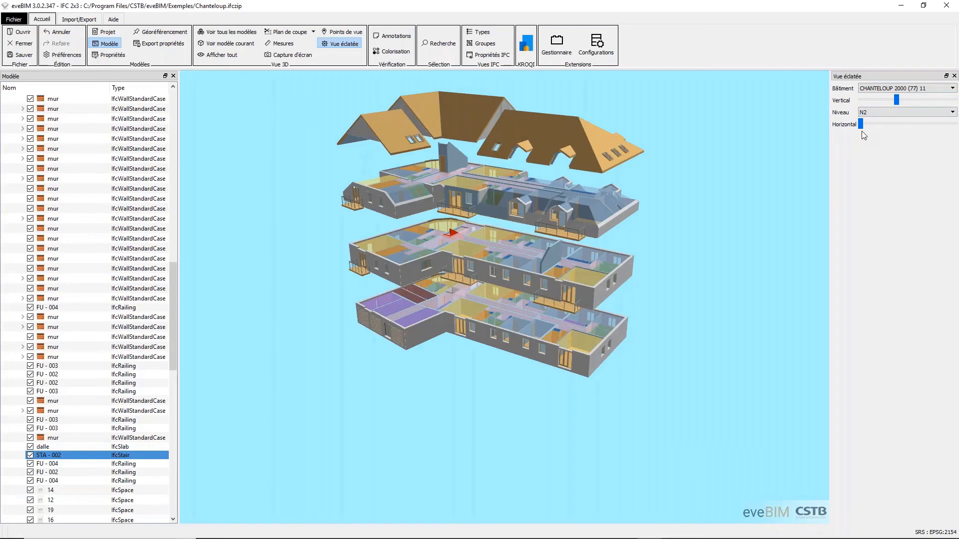
left_click_drag(862, 129, 892, 125)
scroll(552, 383, "down", 2)
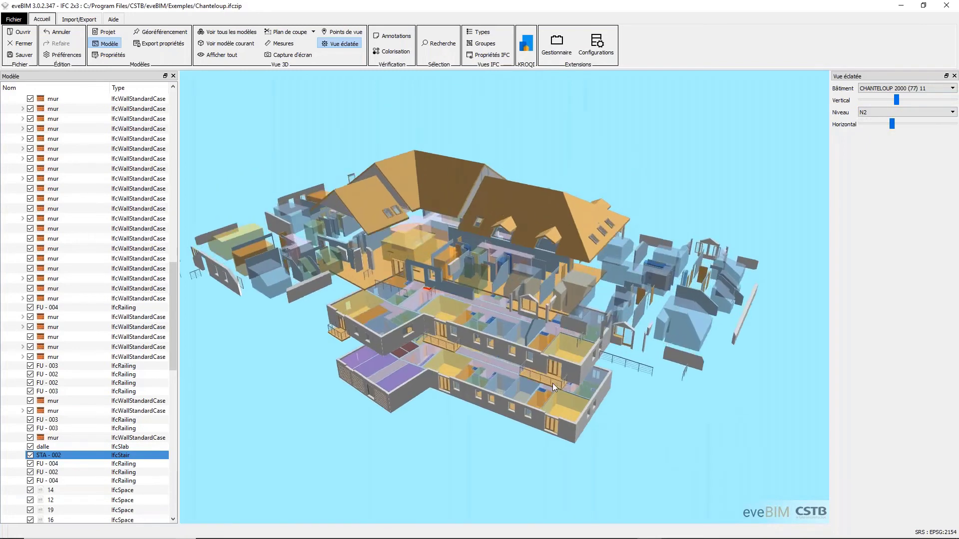
- Reset the horizontal and vertical spread to their minimum and close the exploded view
left_click_drag(893, 127, 865, 142)
left_click_drag(903, 133, 858, 136)
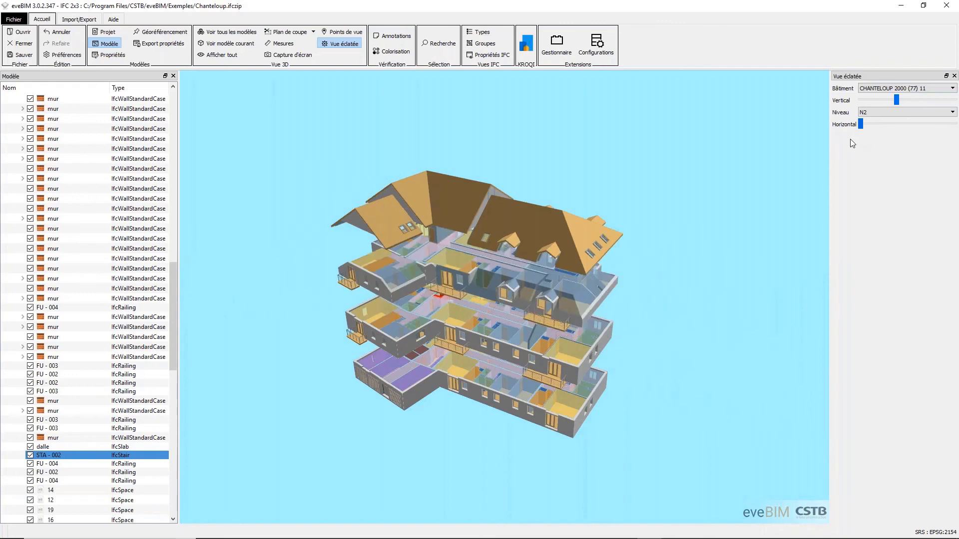
left_click_drag(893, 99, 861, 100)
scroll(423, 455, "up", 3)
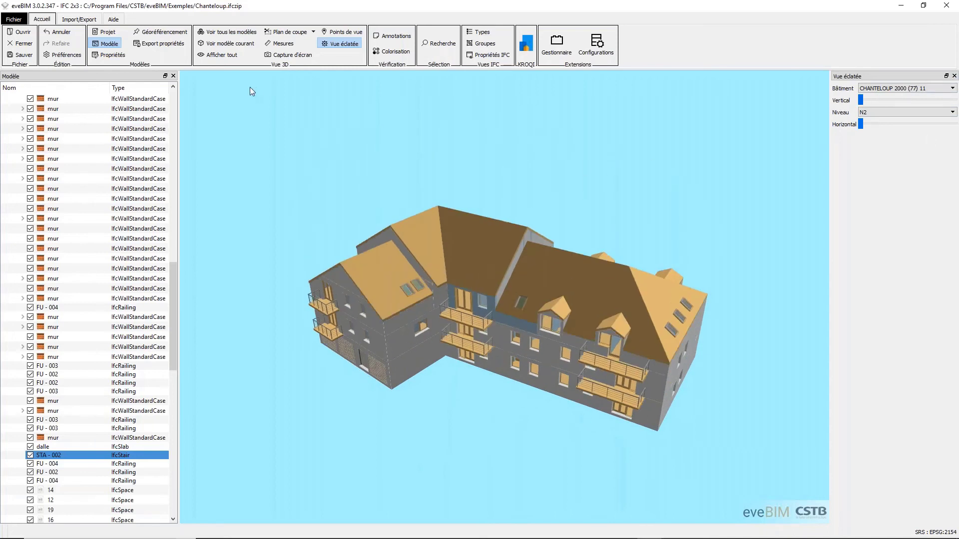
left_click(345, 44)
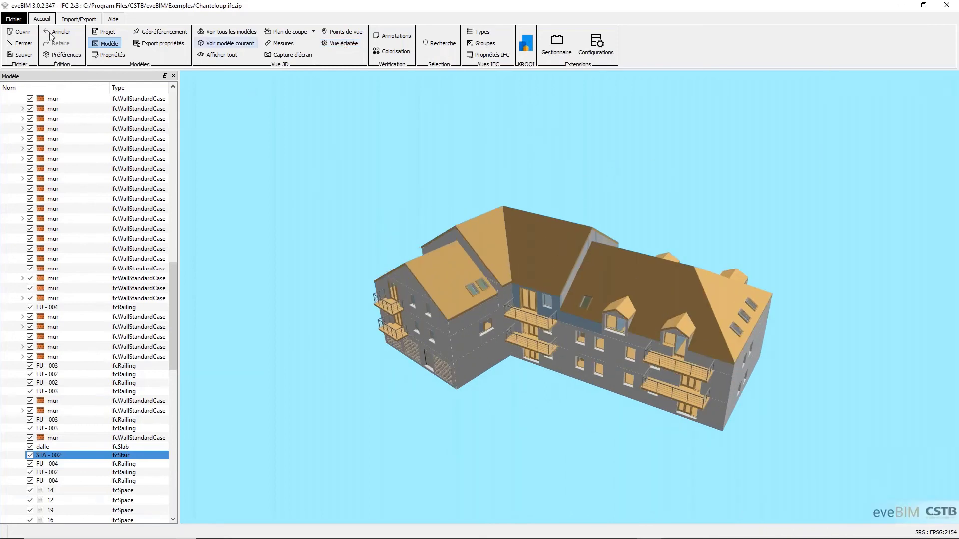
- Collapse N1 in the model tree and display the properties in a wide panel docked opposite the tree
left_click_drag(174, 289, 182, 105)
left_click(18, 137)
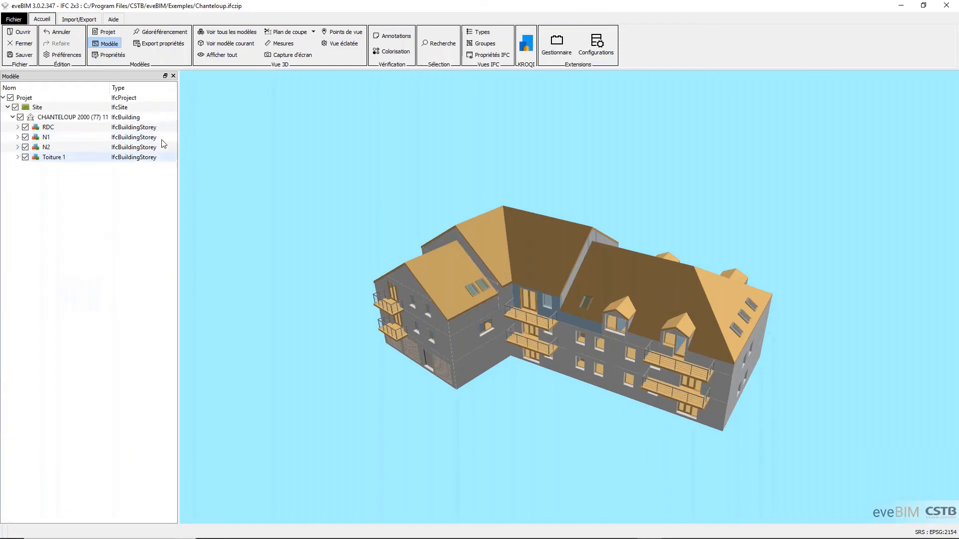
left_click(108, 55)
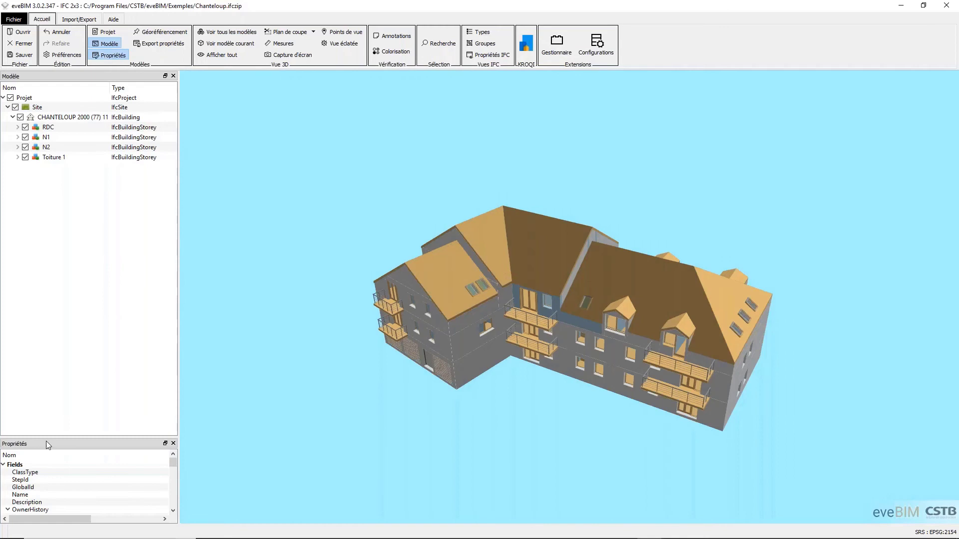
left_click_drag(44, 442, 947, 306)
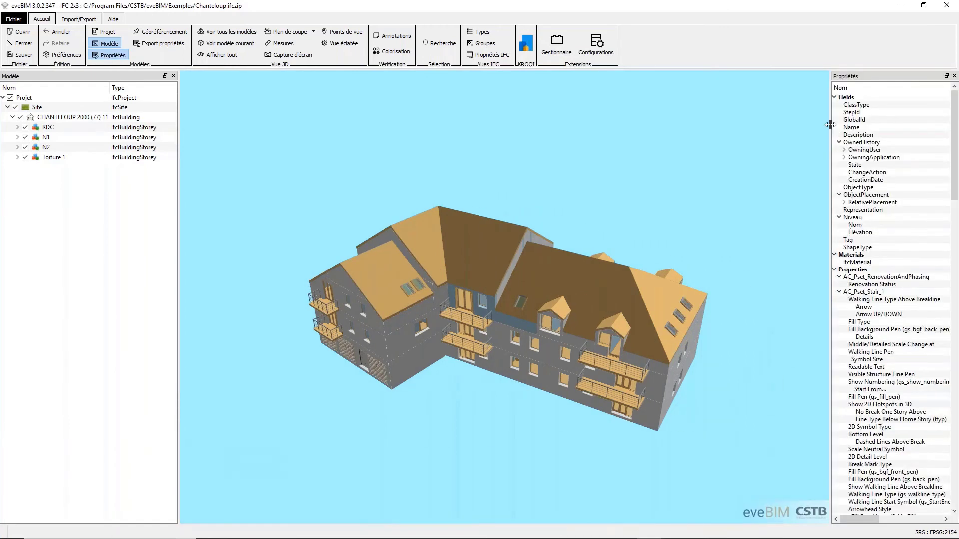
left_click_drag(831, 126, 671, 131)
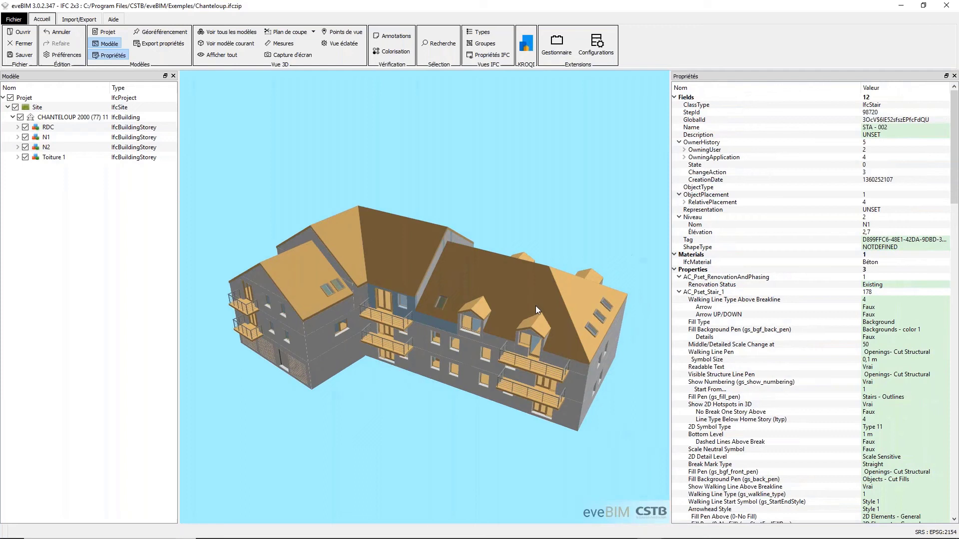
- Select the large roof slab with the dormers and examine its PredefinedType and BaseQuantities properties
left_click(505, 287)
scroll(523, 341, "up", 1)
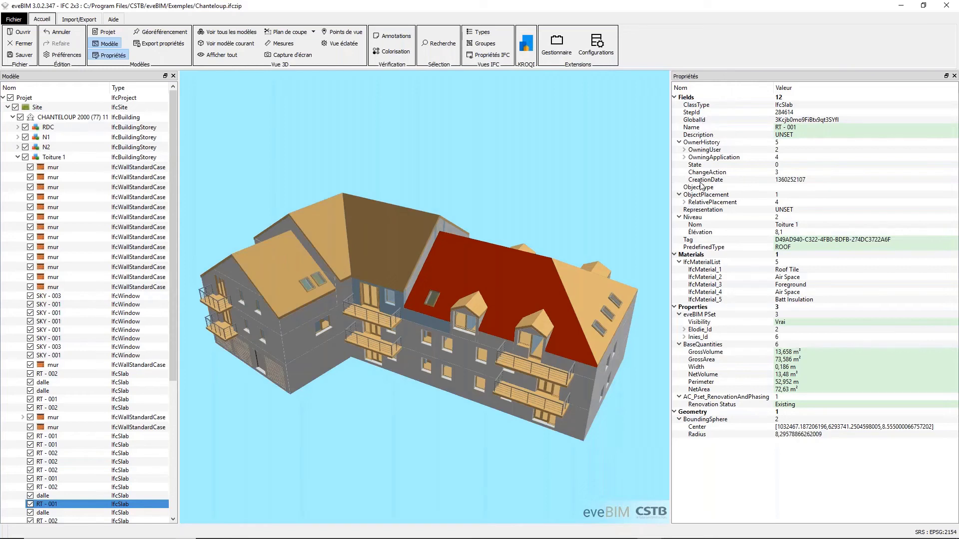
left_click(705, 247)
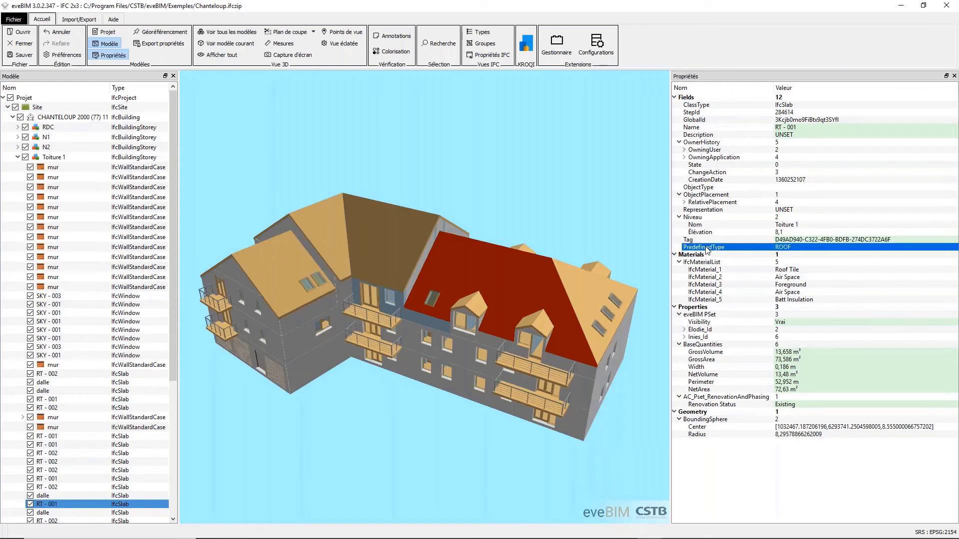
left_click(705, 345)
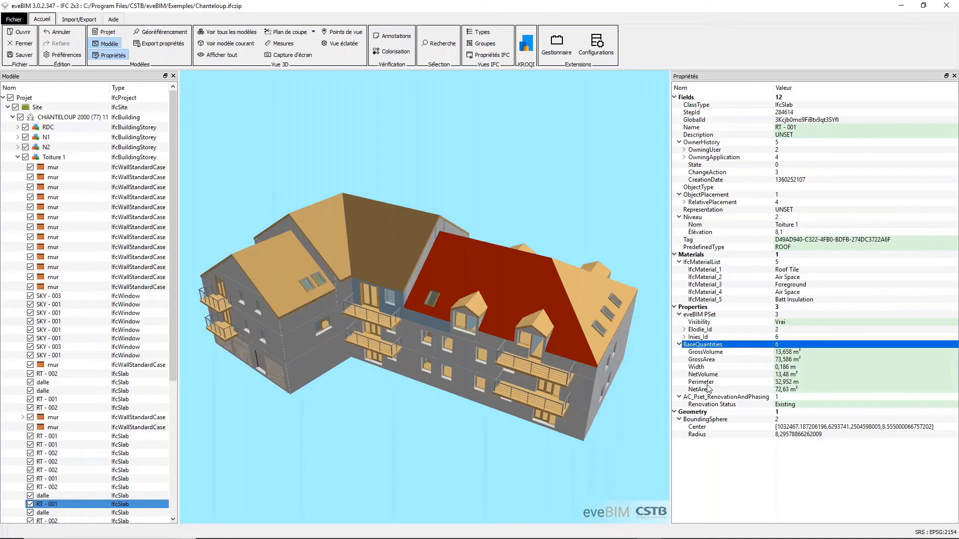
- Rename the selected roof slab to "un toit" in its properties
left_click(809, 129)
left_click(810, 129)
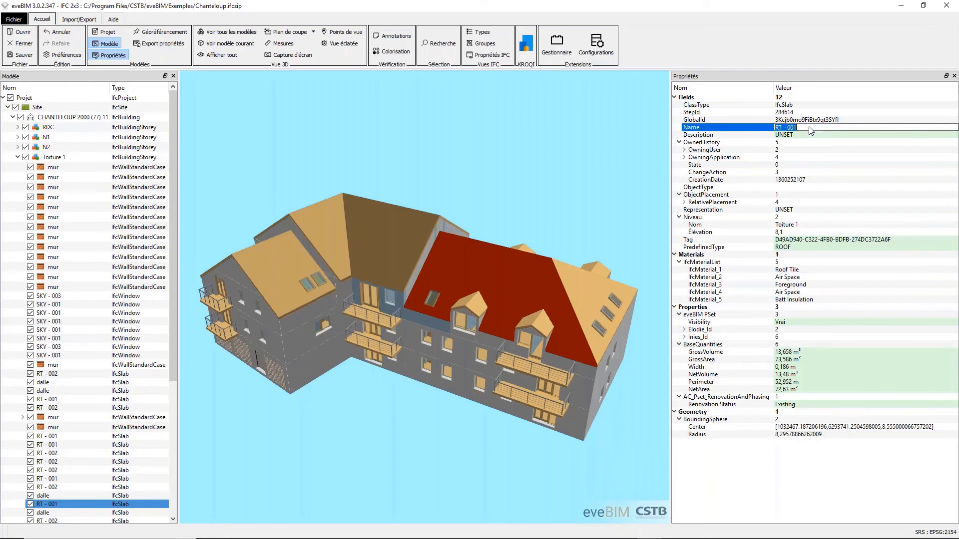
type("un toit")
key("Return")
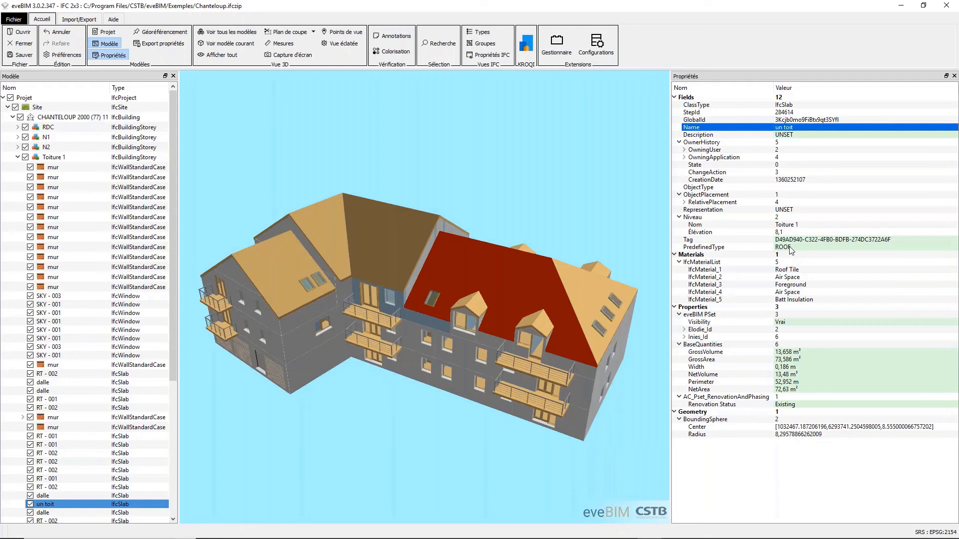
- Examine the roof slab's ClassType and the options offered for its PredefinedType, keeping ROOF
left_click(792, 105)
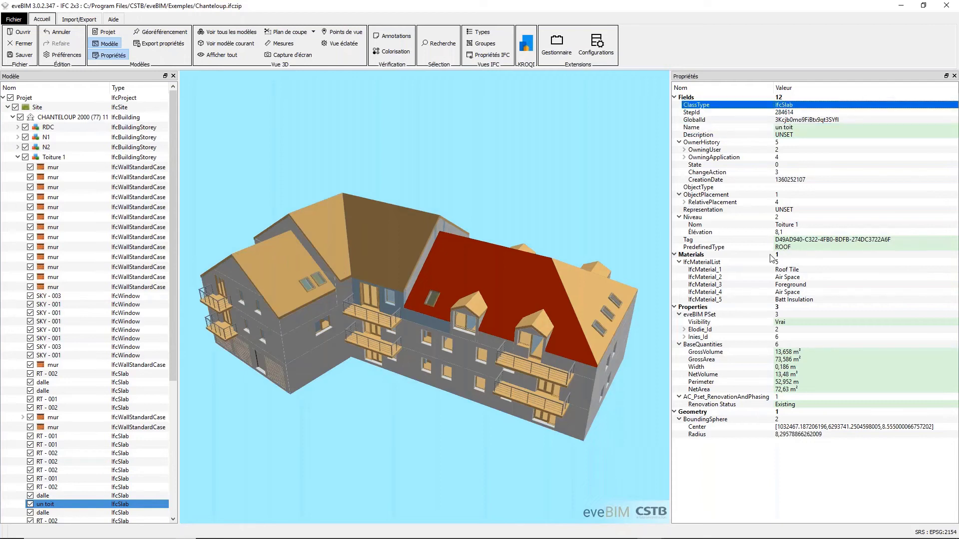
left_click(726, 249)
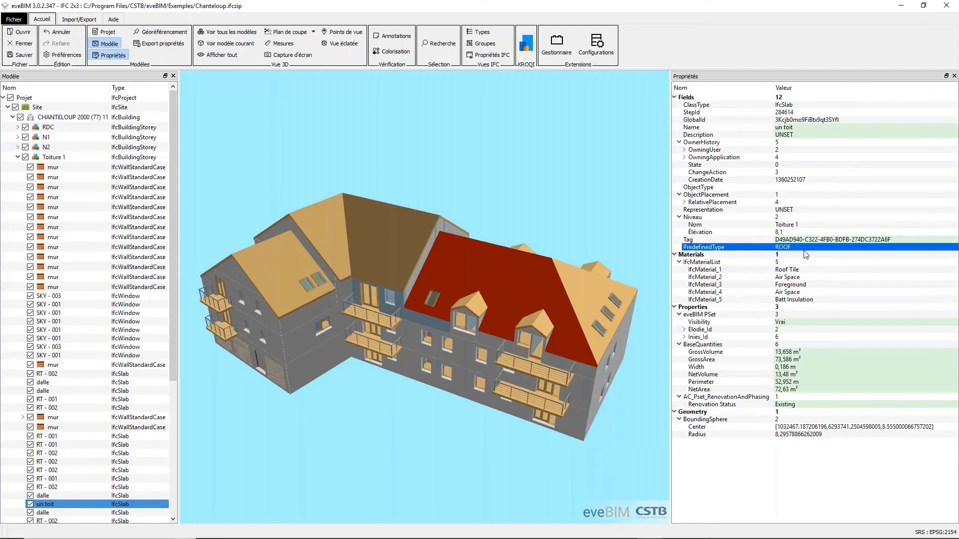
left_click(804, 250)
left_click(804, 250)
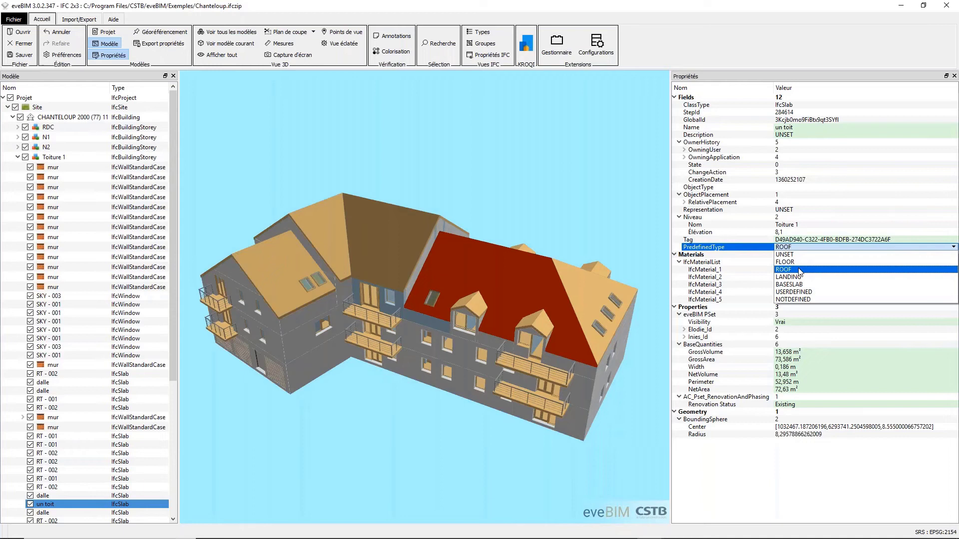
left_click(799, 269)
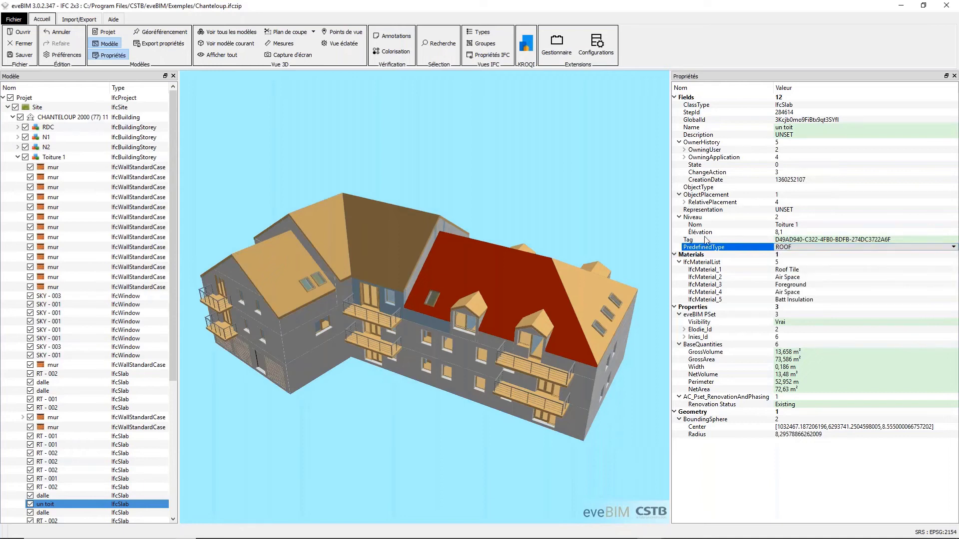
left_click(710, 257)
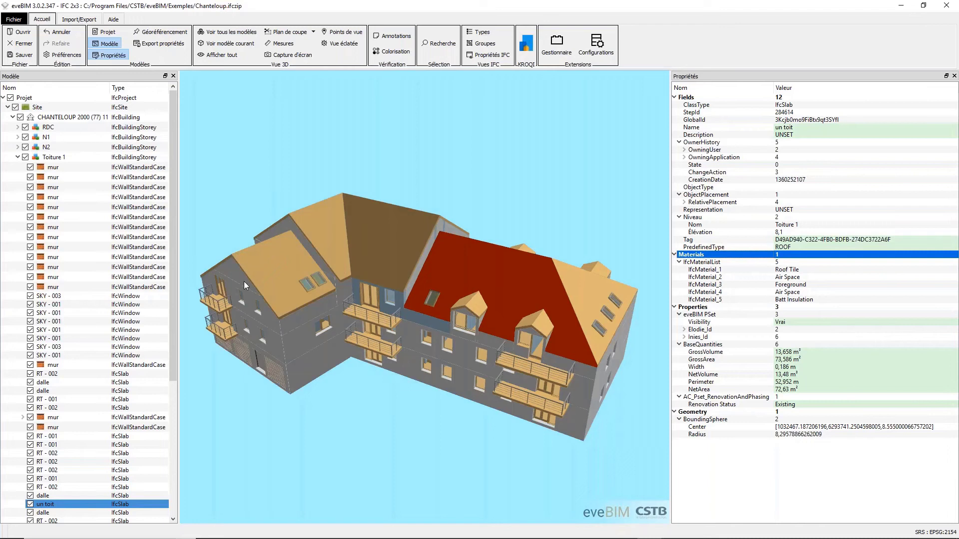
- Show the property export panel and dock it as a tab together with the properties panel
left_click(161, 44)
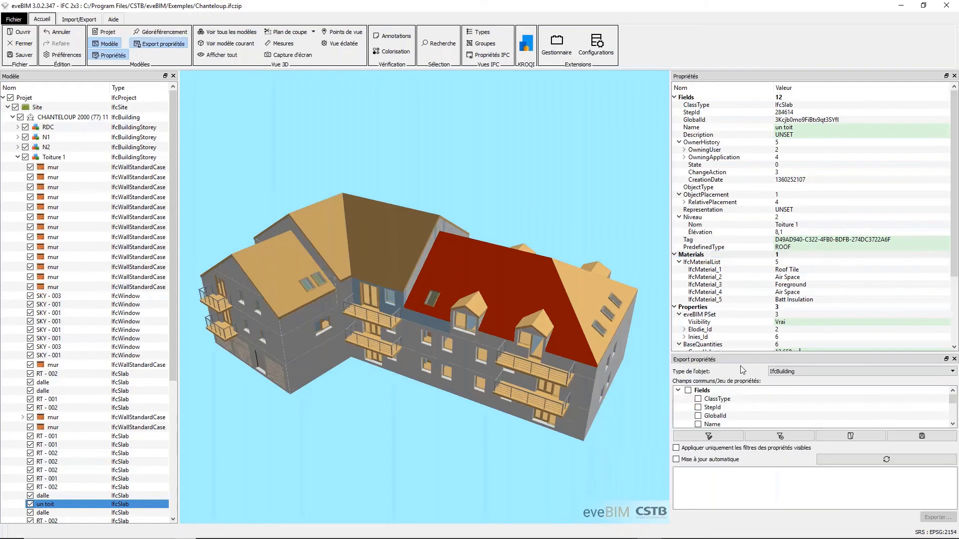
left_click_drag(751, 360, 764, 241)
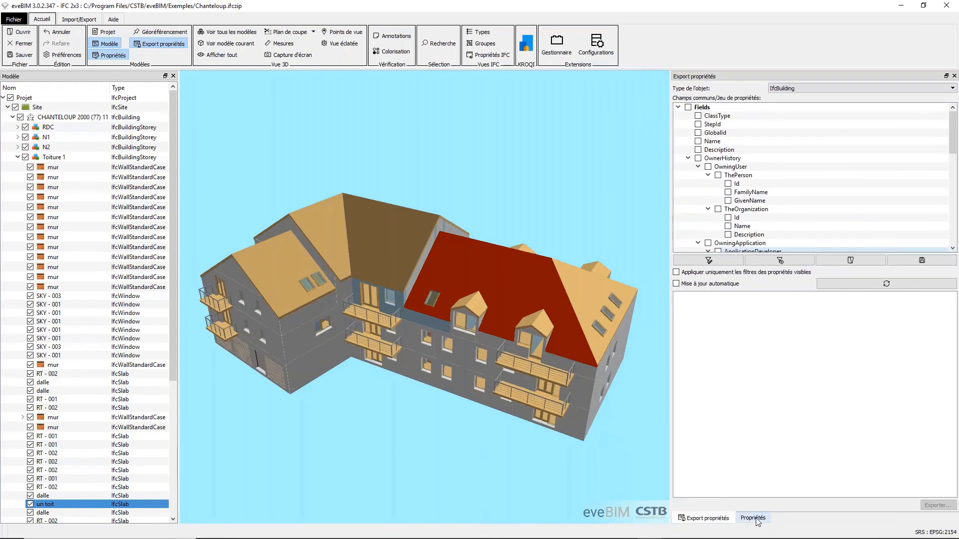
left_click(755, 518)
left_click(714, 519)
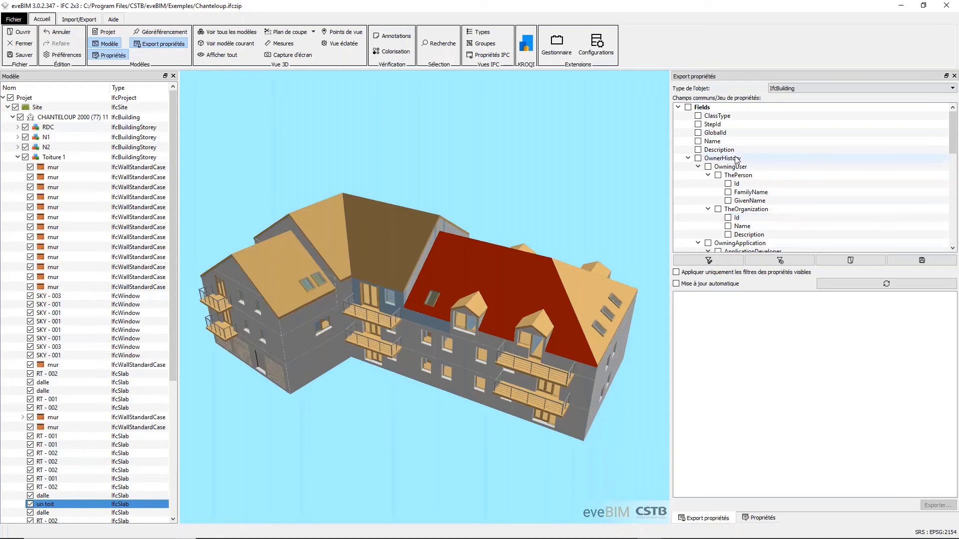
- Set the export's object type to IfcSpace and include the fields Name, Description, Niveau and LongName
left_click(803, 89)
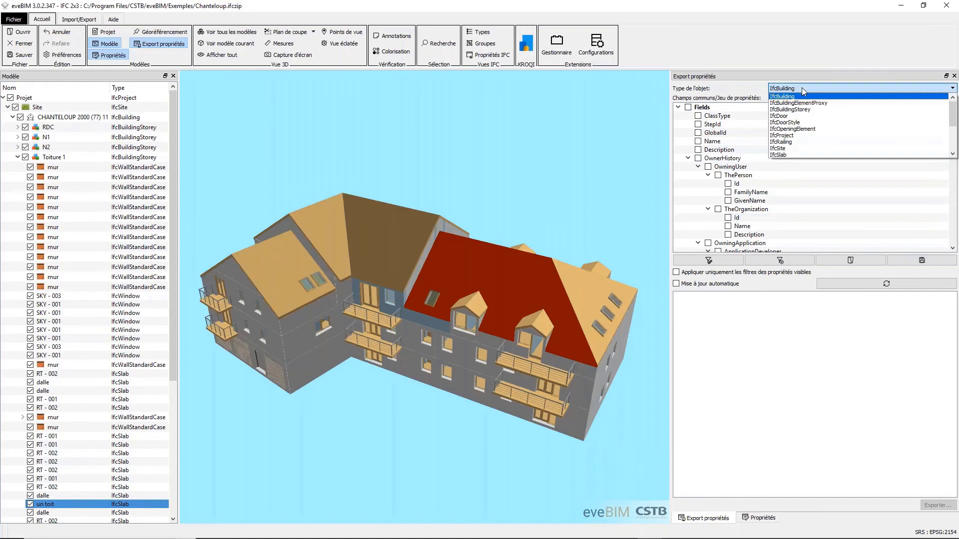
scroll(799, 115, "down", 3)
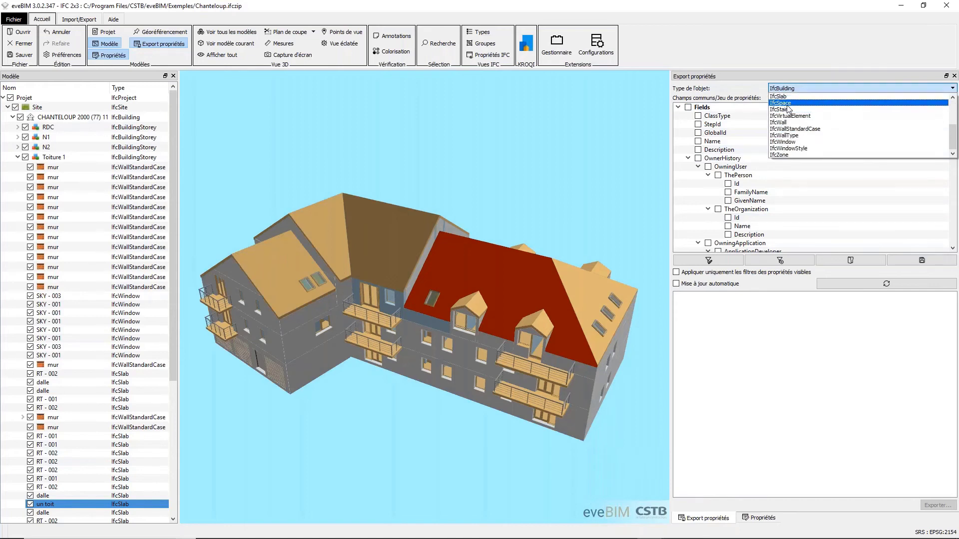
left_click(787, 103)
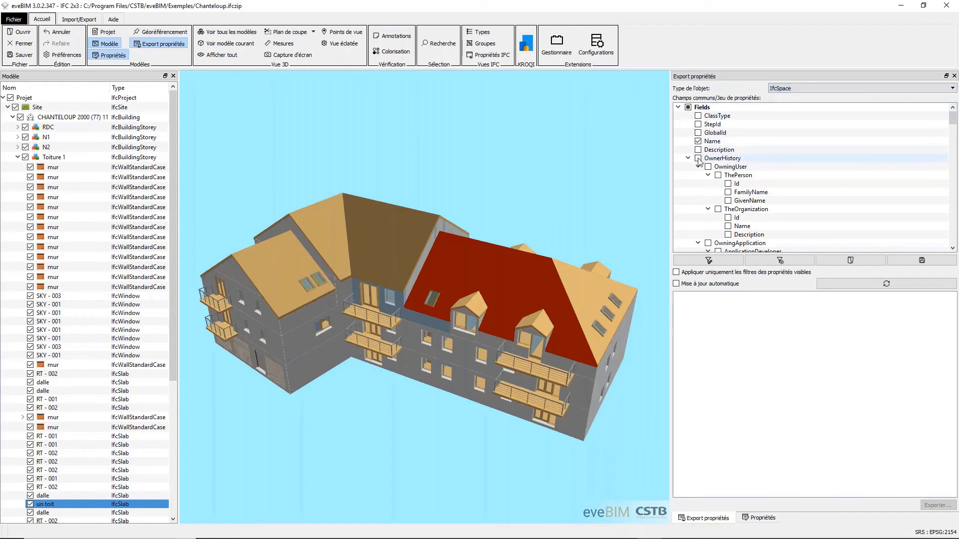
scroll(709, 200, "down", 4)
scroll(706, 204, "down", 2)
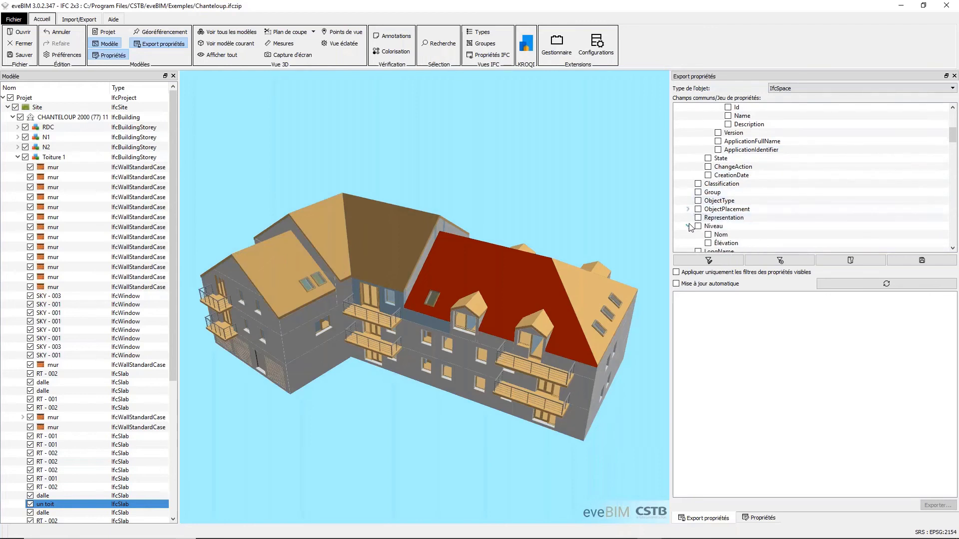
left_click(688, 226)
scroll(691, 227, "down", 1)
left_click(698, 201)
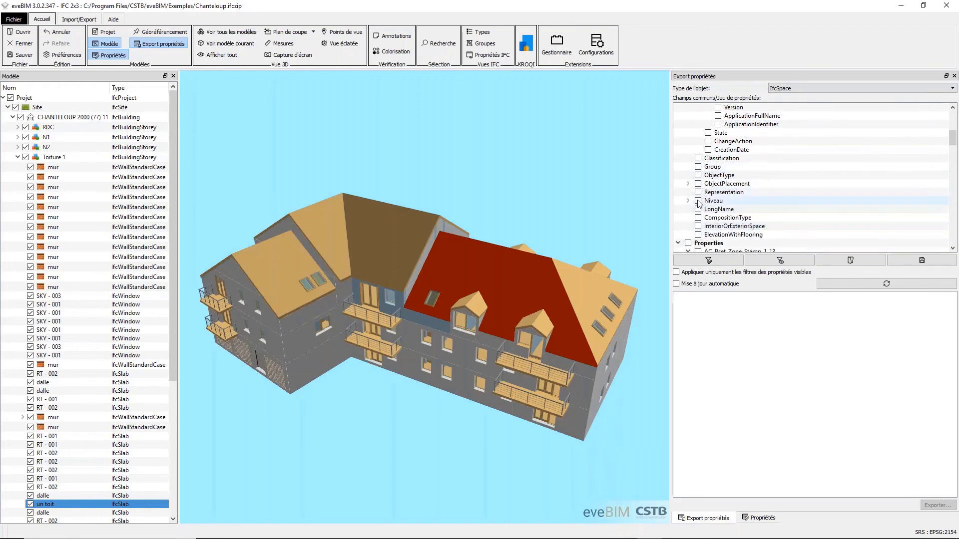
left_click(698, 209)
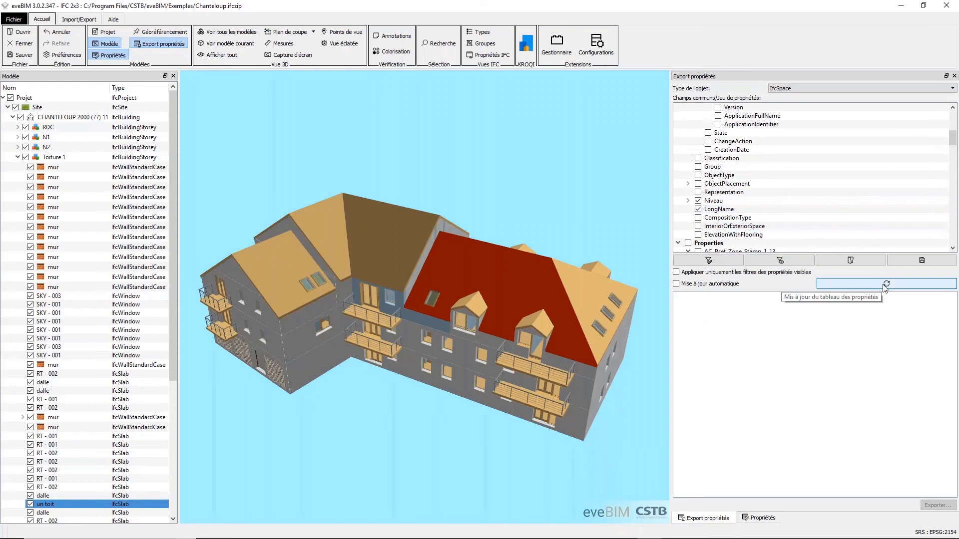
- Update the table of spaces, enable its automatic update and collapse the AC_Pset_Zone_Stamp_1_13 property set
left_click(885, 286)
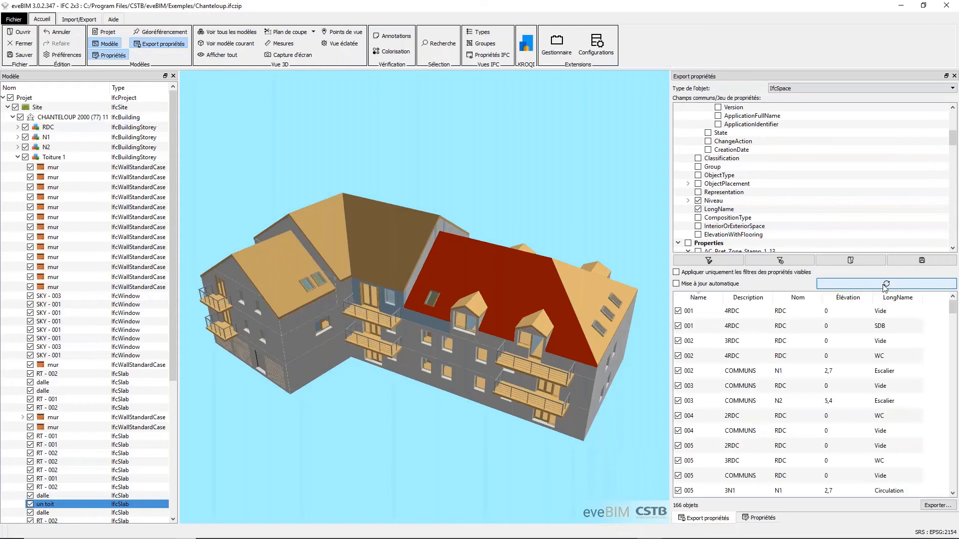
left_click(677, 284)
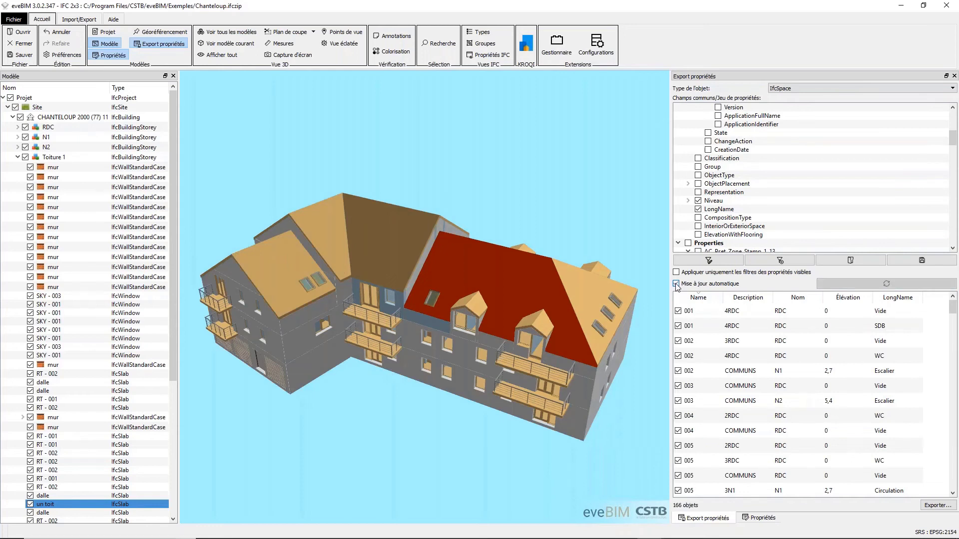
scroll(688, 165, "down", 4)
left_click(688, 150)
left_click(689, 151)
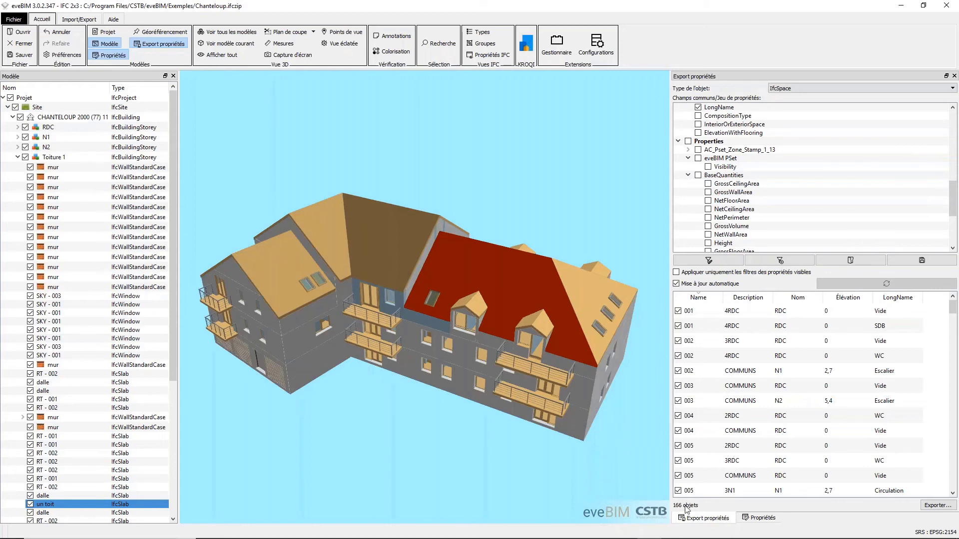
- Select individual spaces in the export table, such as 001 SDB of 4RDC and 005 Vide of 2RDC, to locate them in the model tree
left_click(727, 401)
left_click(715, 331)
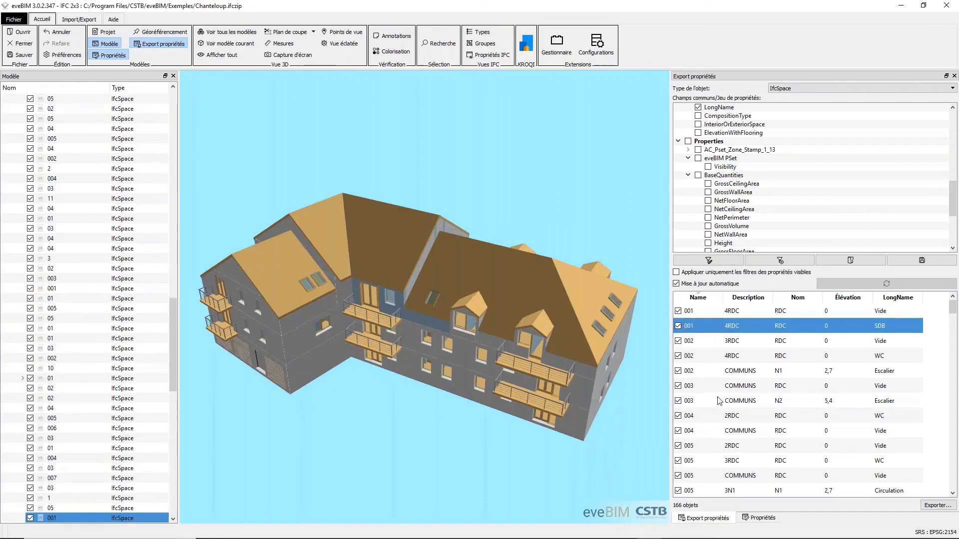
left_click(719, 444)
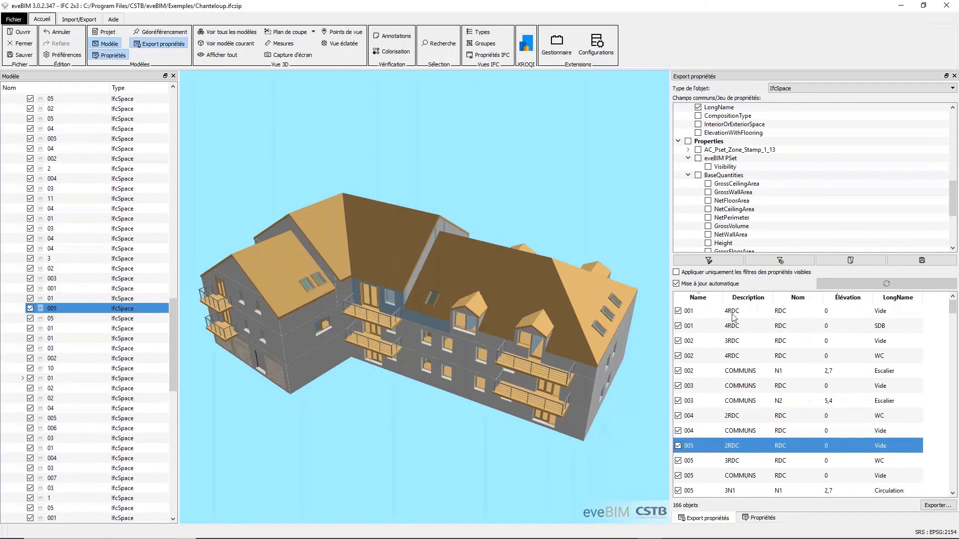
- Sort the table of spaces by Description, look through it, and re-sort it by LongName
left_click(747, 298)
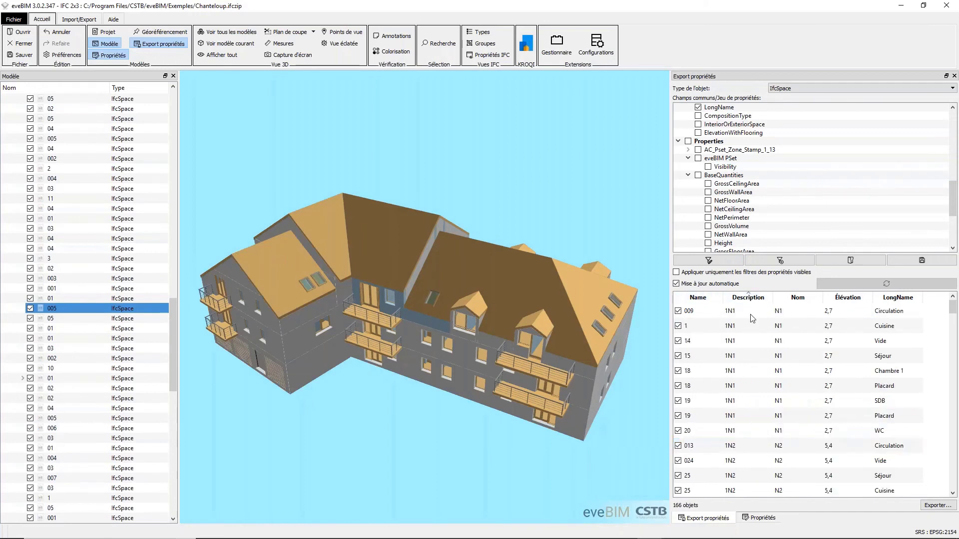
scroll(754, 366, "down", 2)
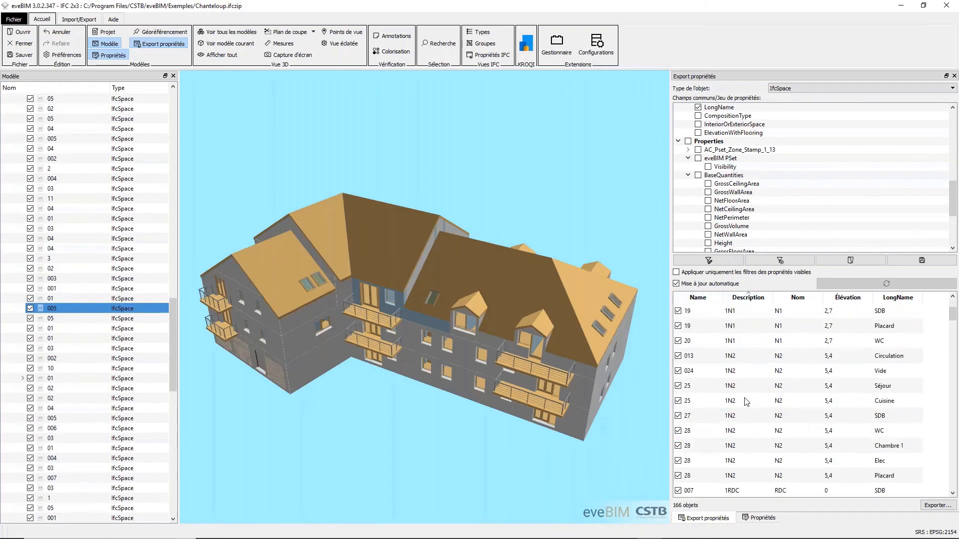
scroll(762, 380, "up", 2)
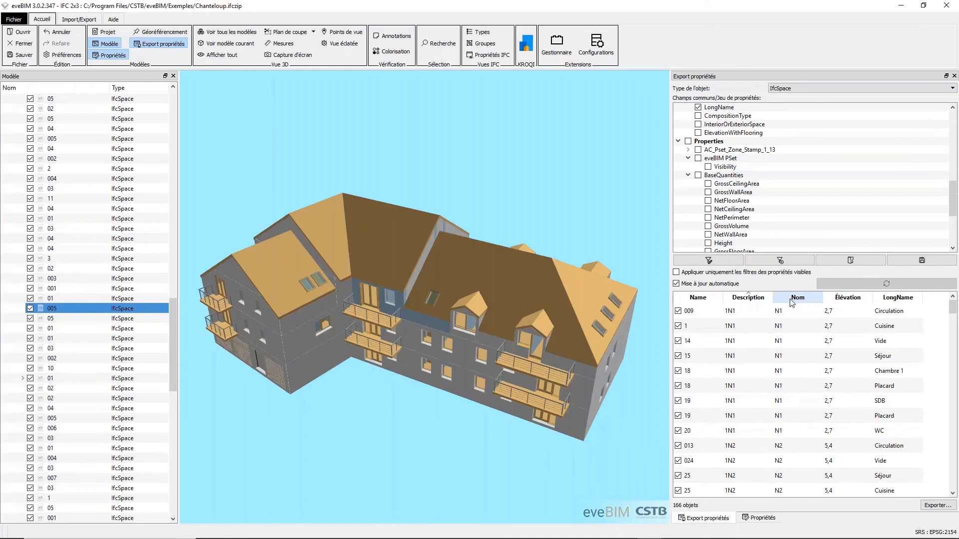
left_click(890, 298)
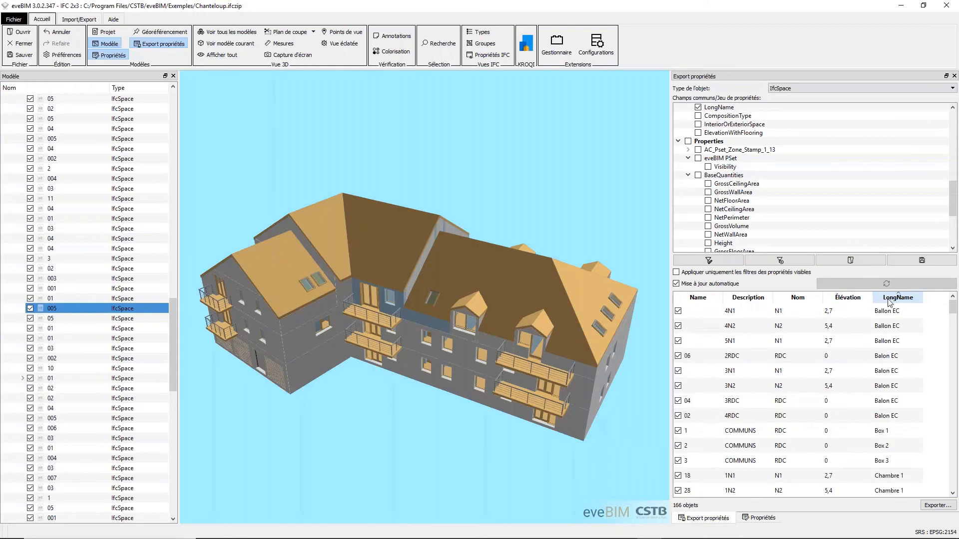
scroll(888, 359, "down", 6)
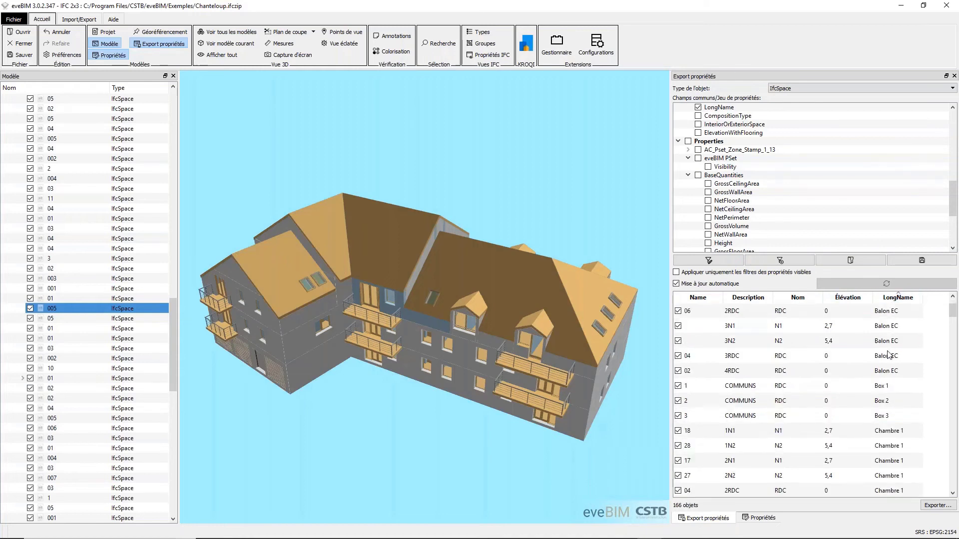
scroll(888, 361, "down", 1)
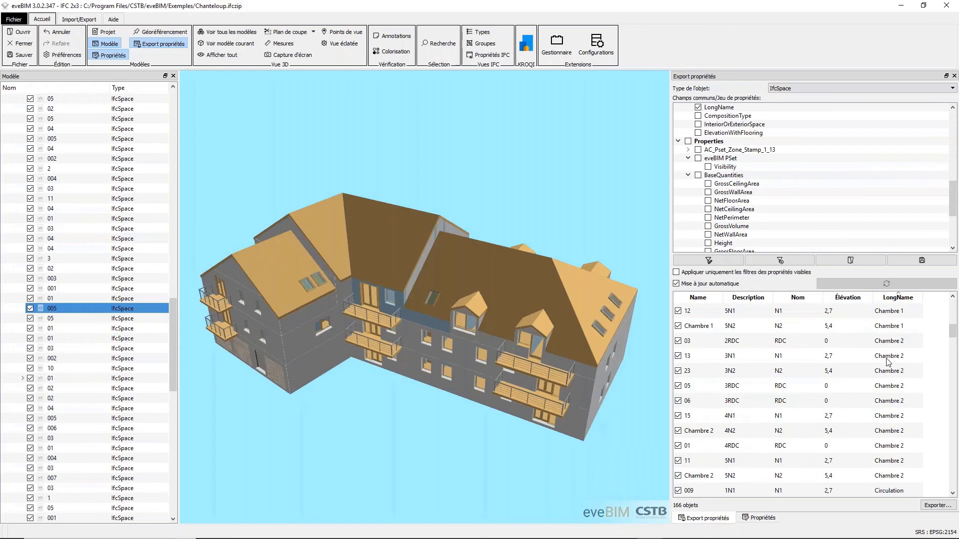
scroll(888, 361, "down", 12)
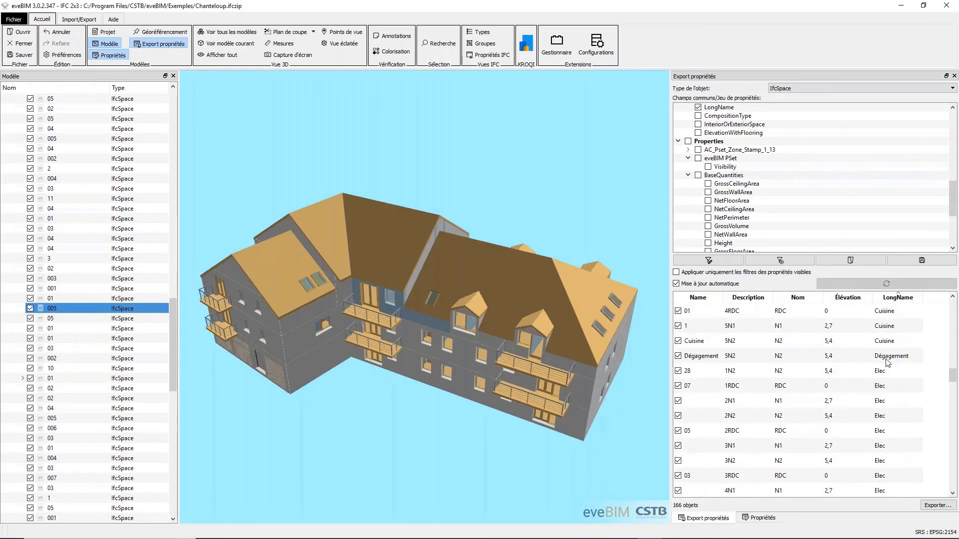
- Include all BaseQuantities in the table and export it to the Webinar folder as the Excel file space.xlsx
left_click(699, 176)
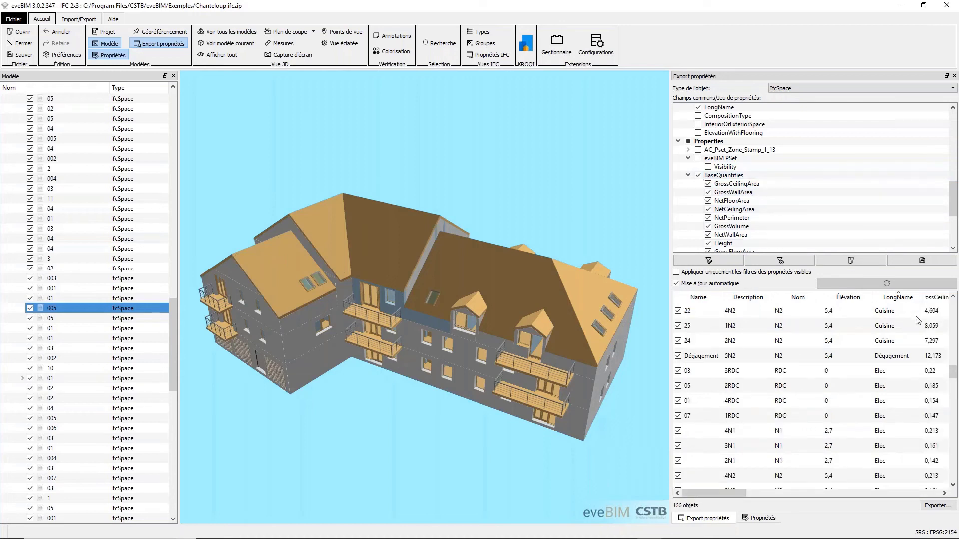
left_click_drag(728, 494, 701, 485)
left_click(937, 505)
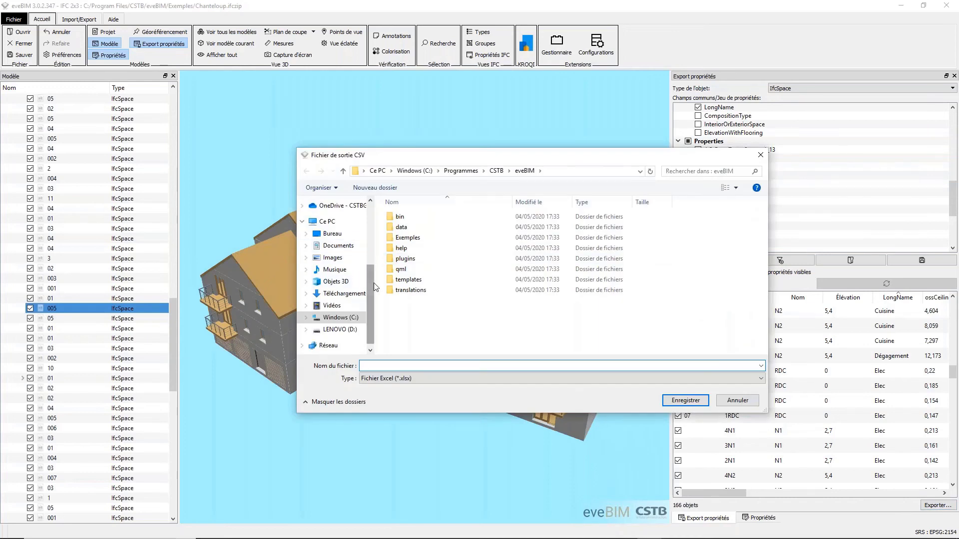
scroll(344, 229, "up", 2)
left_click(342, 215)
left_click(419, 365)
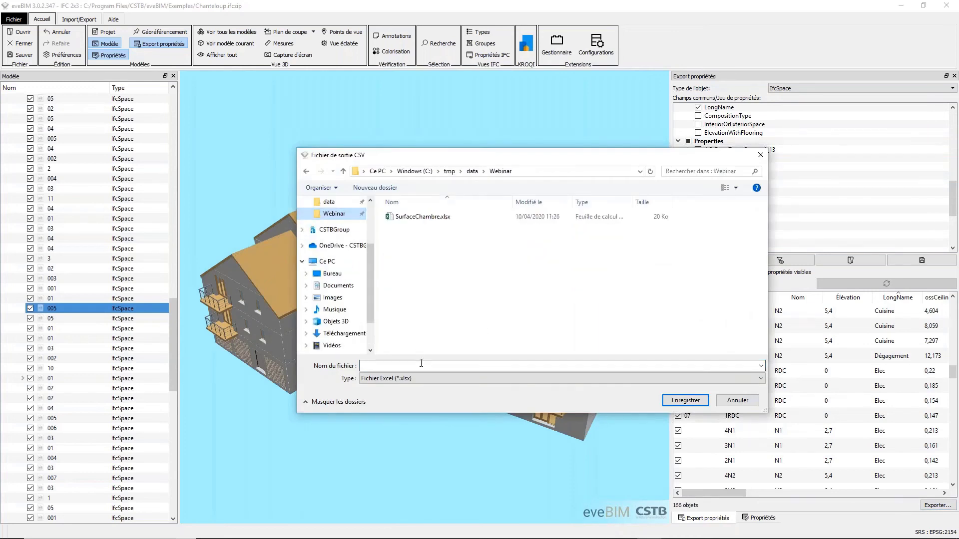
type("surface")
key("Return")
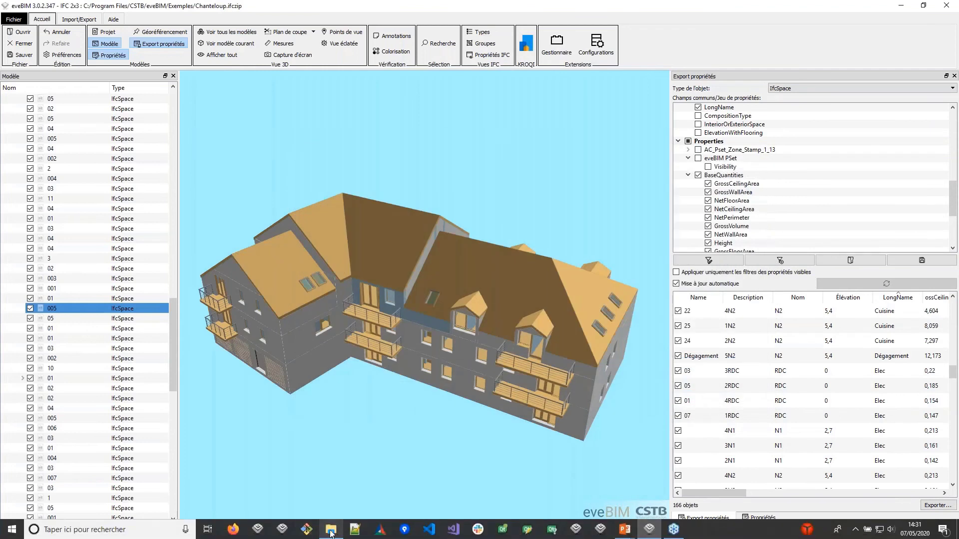
- Open the exported space.xlsx from the Webinar folder in Excel, examine the table, close it and return to eveBIM
left_click(331, 531)
left_click(431, 136)
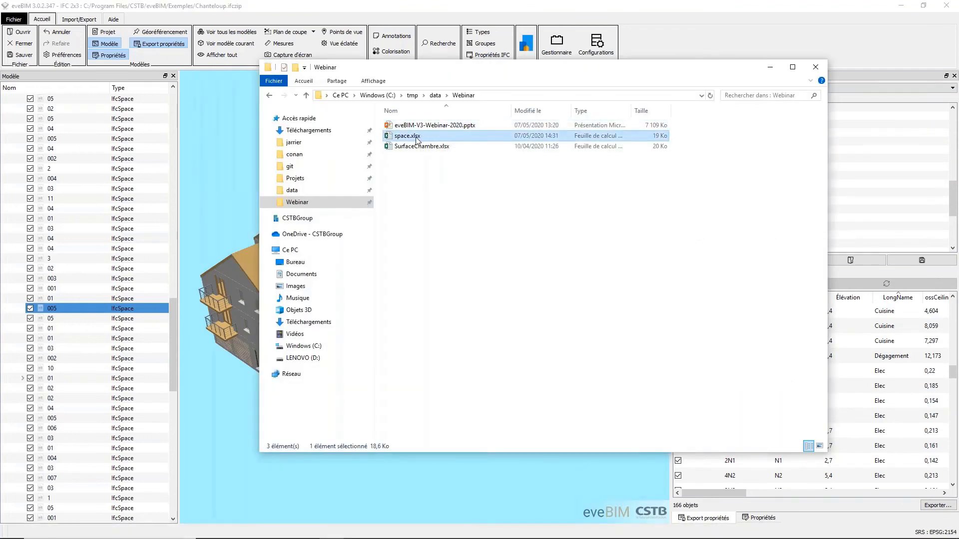
double_click(416, 137)
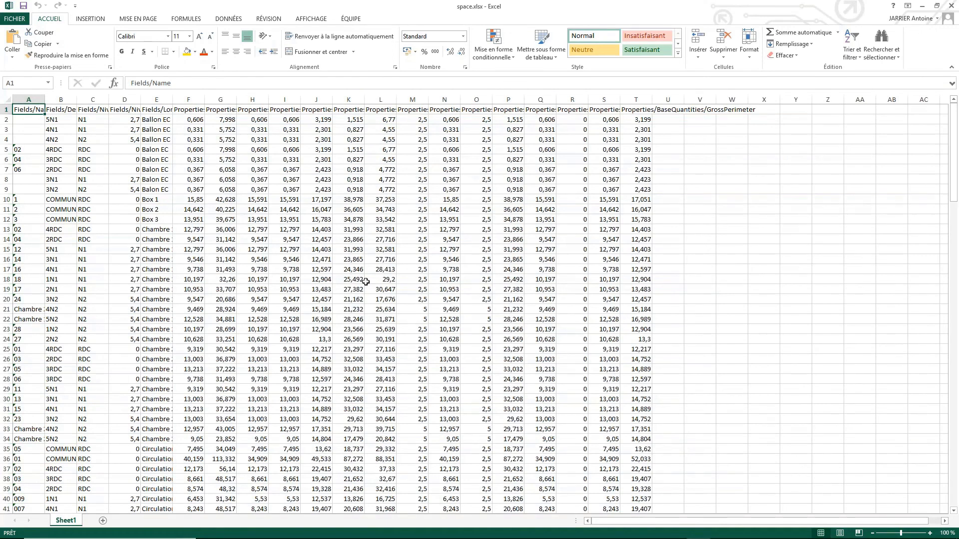
left_click(952, 6)
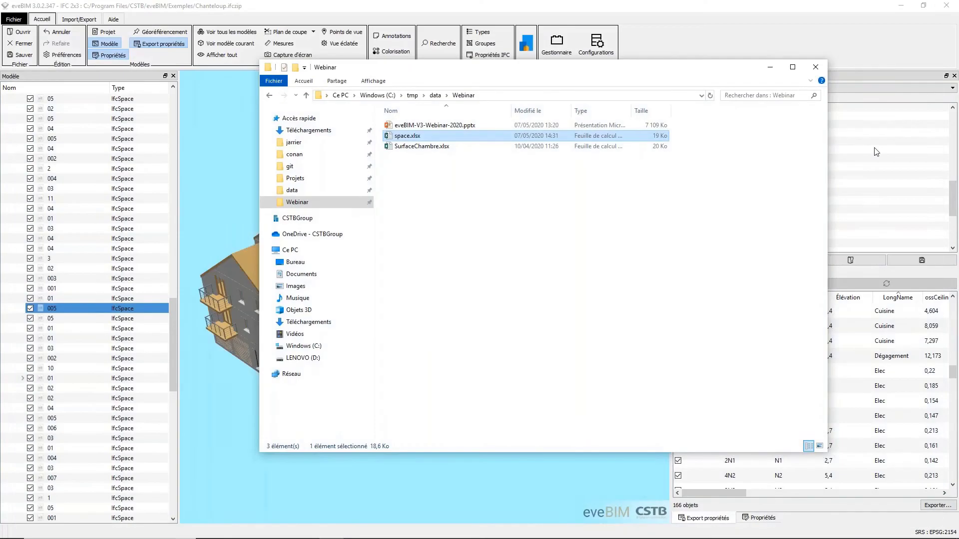
left_click(771, 67)
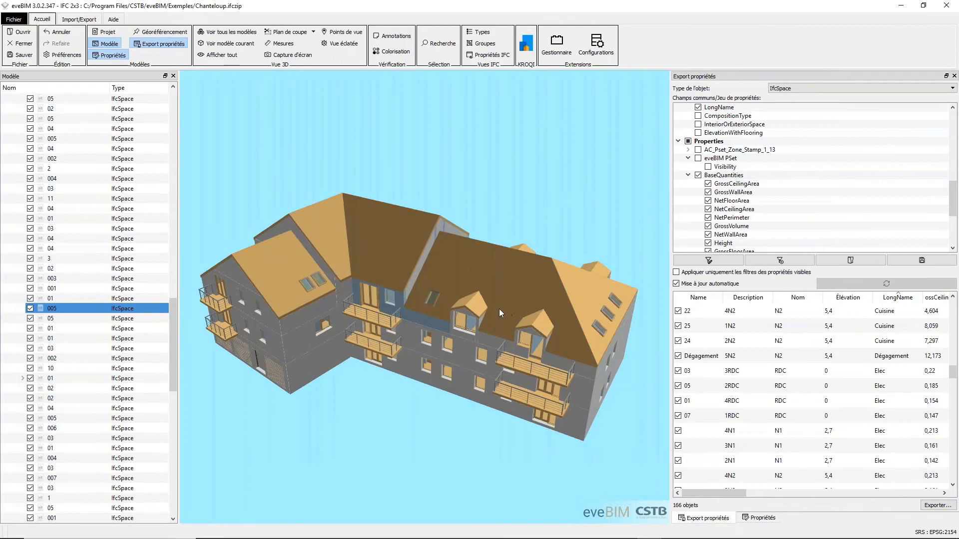
scroll(435, 312, "down", 2)
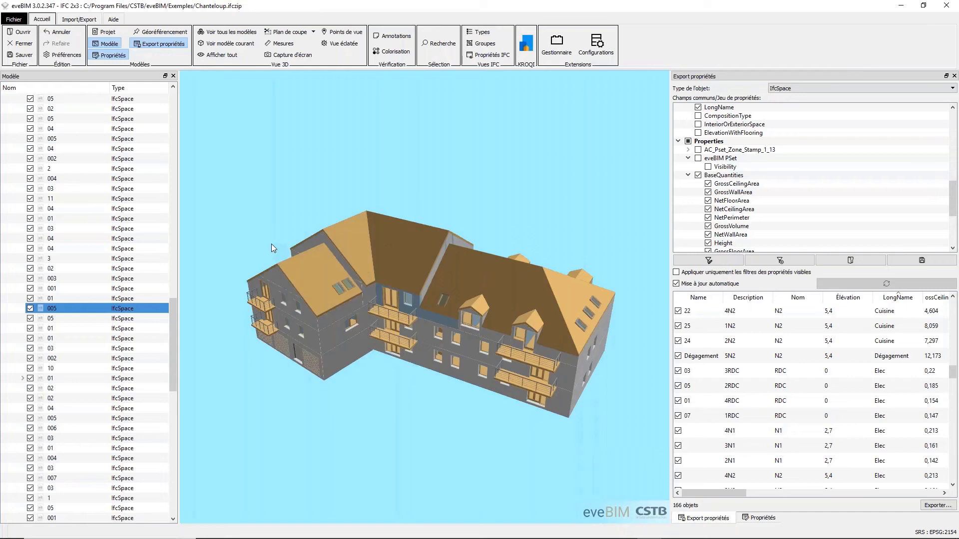
- Display the element properties and select the large roof slab with the dormers to read its values
left_click(760, 519)
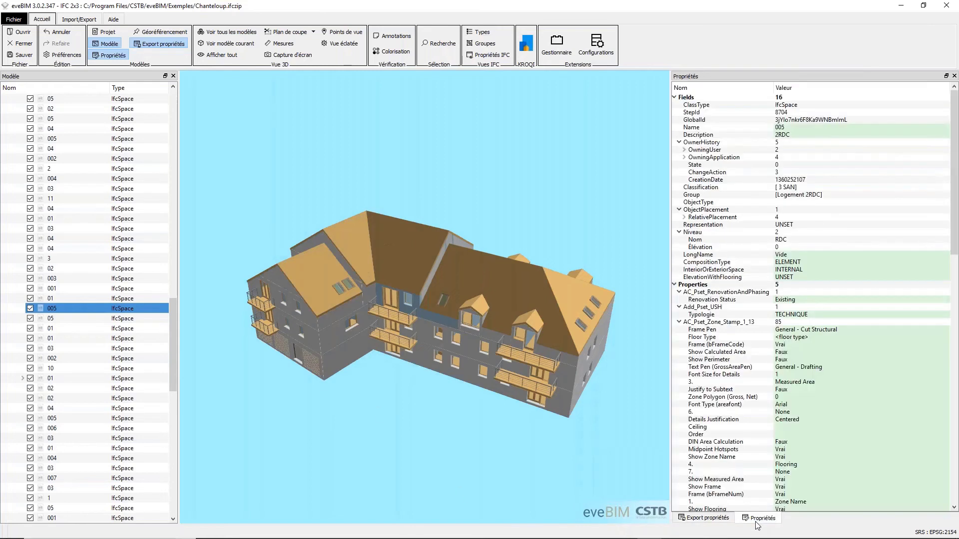
left_click(494, 283)
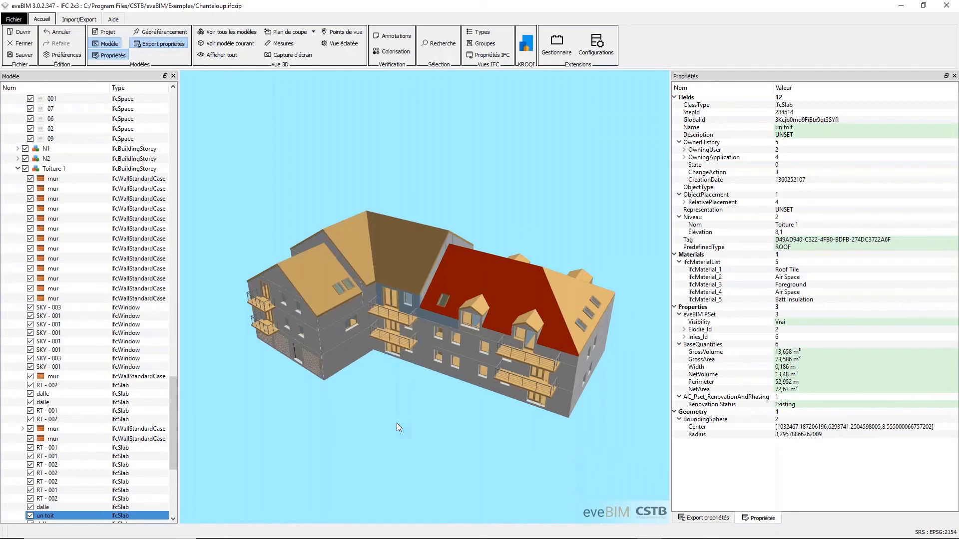
- Hide the property export and properties panels, and collapse the RDC and Toiture 1 storeys in the model tree
left_click(161, 44)
left_click(112, 55)
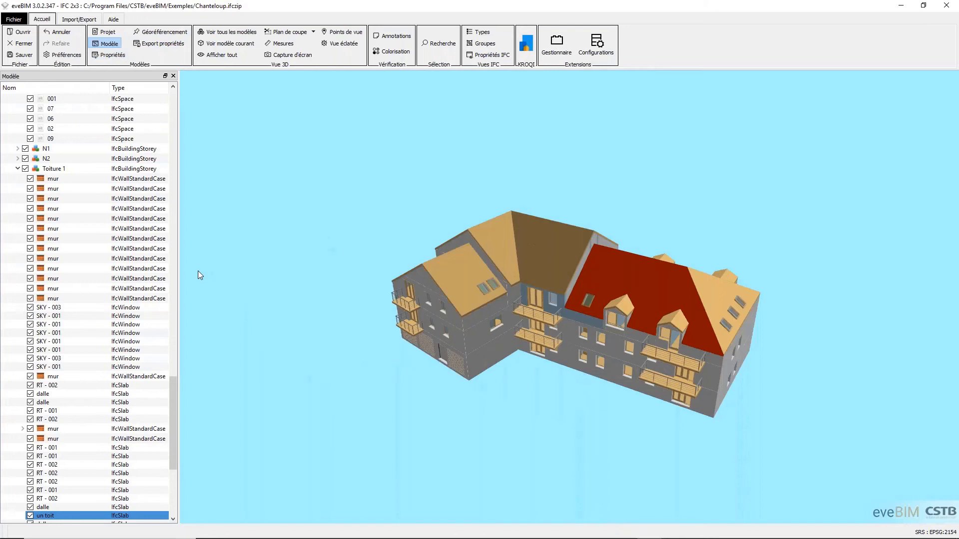
left_click_drag(171, 410, 187, 90)
left_click(18, 127)
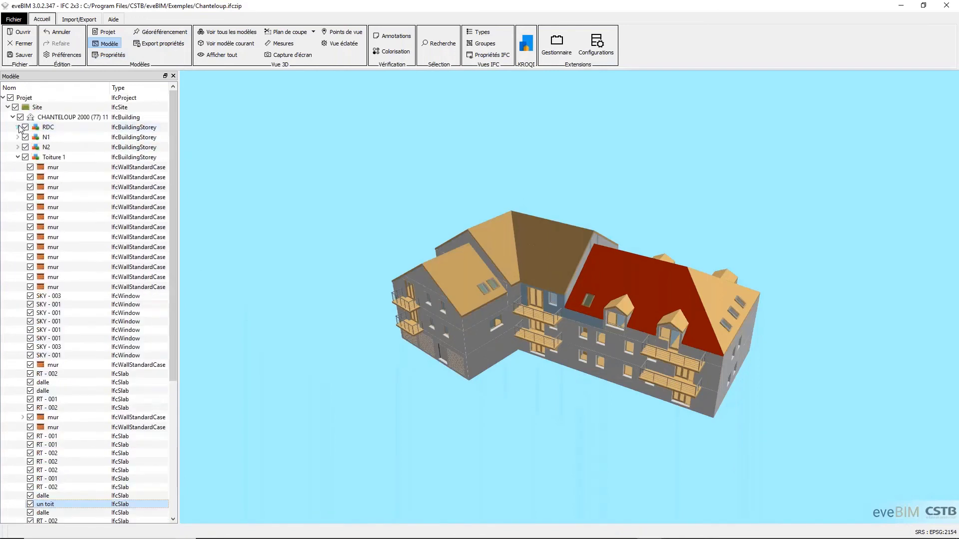
left_click(17, 157)
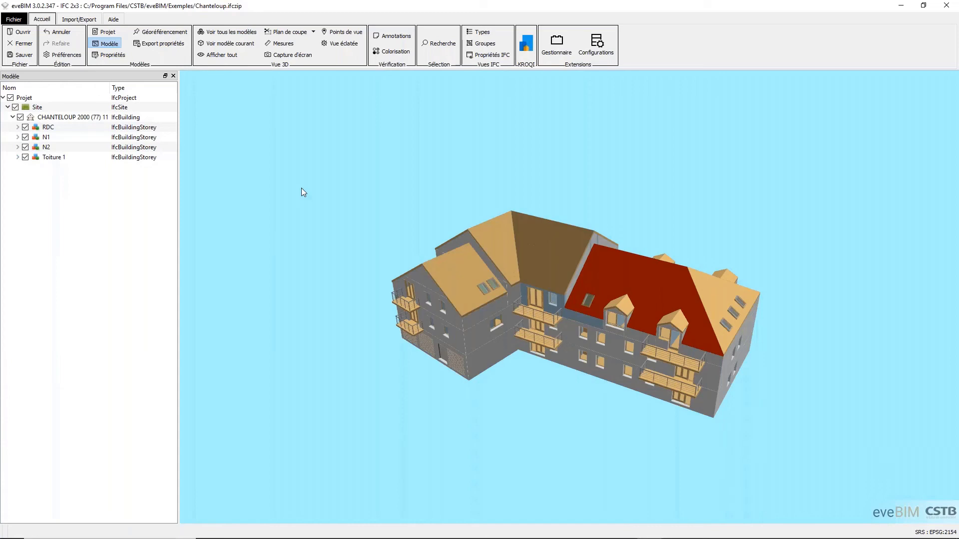
- Open the search panel, dock it on the opposite side of the 3D view from the model tree, and narrow it
left_click(442, 44)
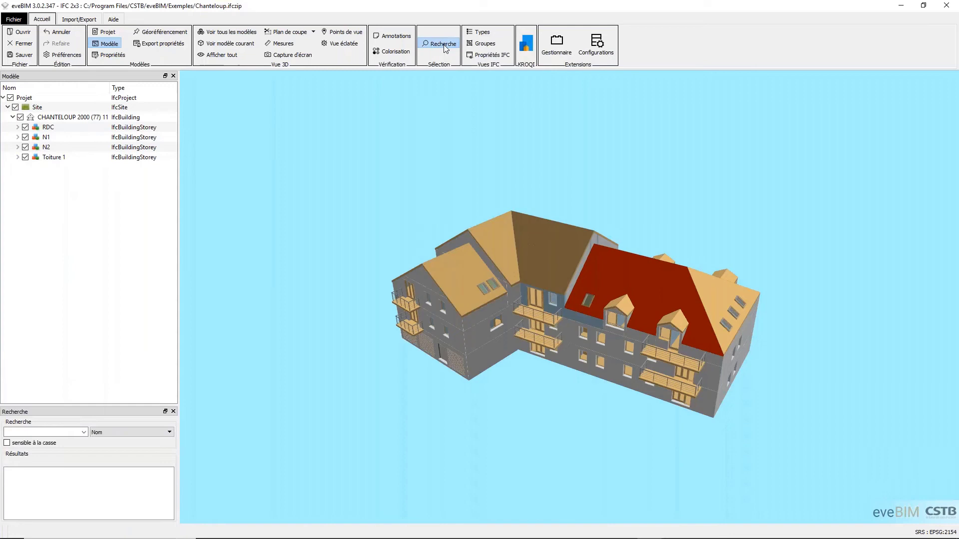
left_click_drag(90, 410, 911, 238)
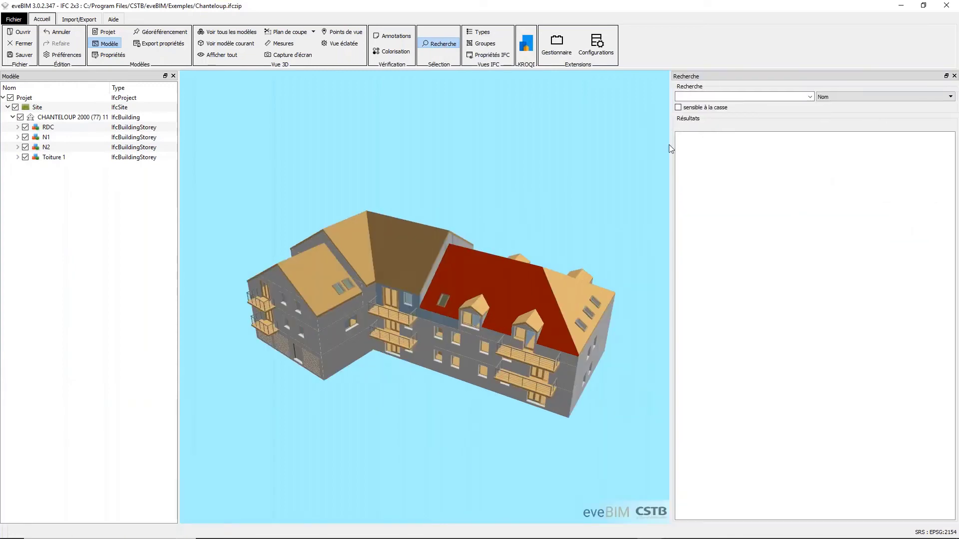
left_click_drag(671, 140, 721, 140)
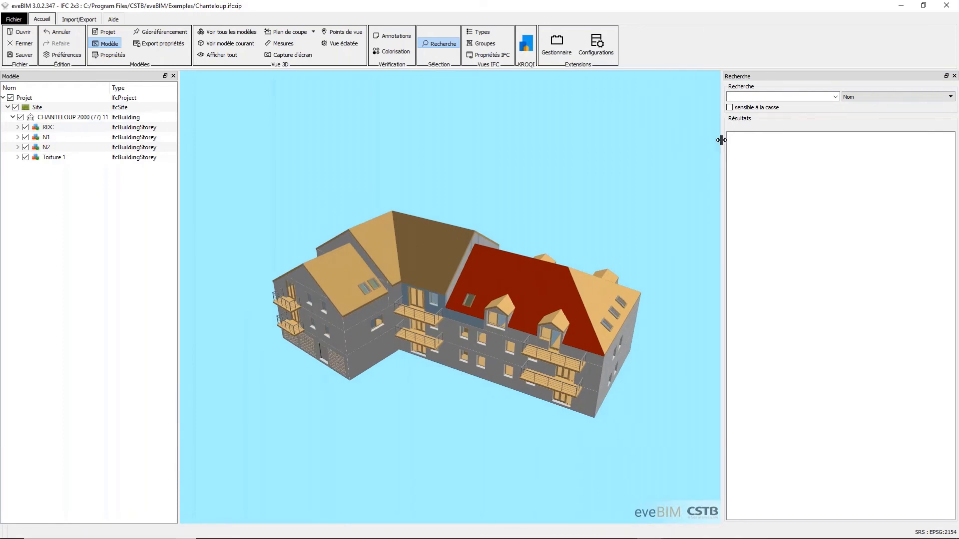
- Search the model by name for Chambre and widen the results' name column to fit
left_click(764, 98)
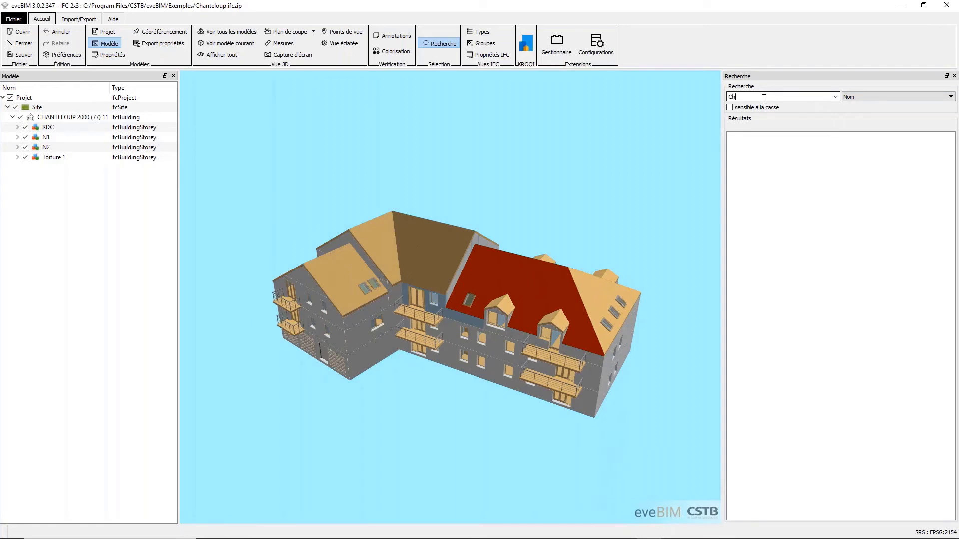
type("Chambre")
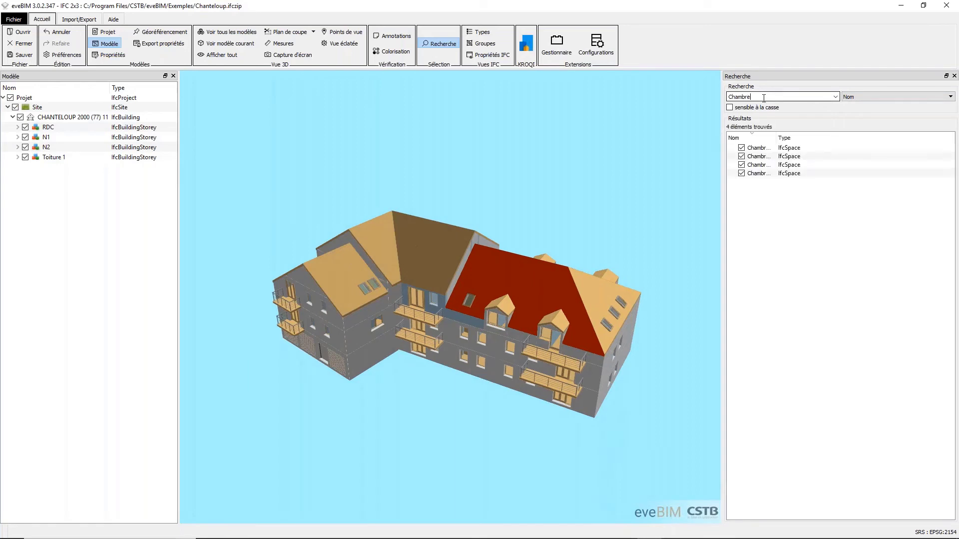
double_click(777, 138)
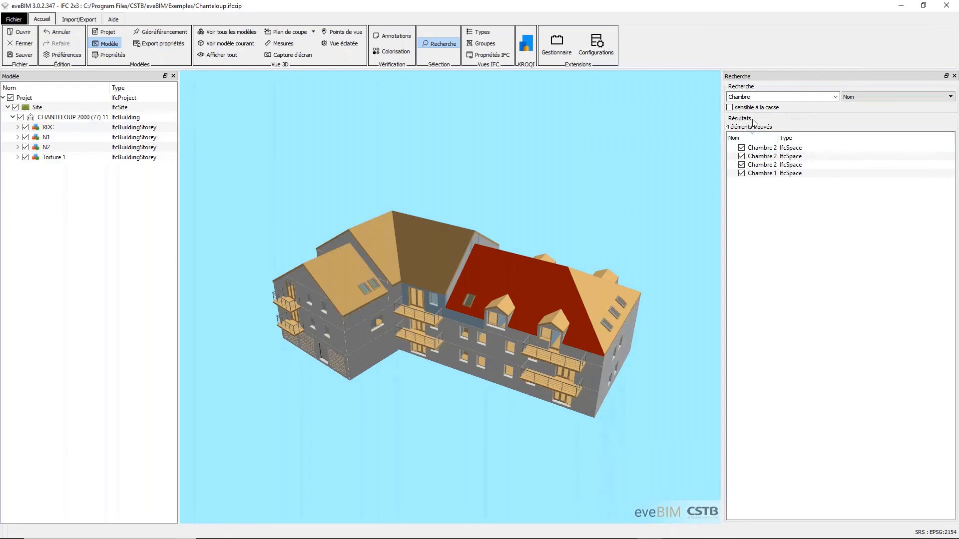
- Search the model for wall and select individual walls in the results to locate them in the model tree
double_click(742, 97)
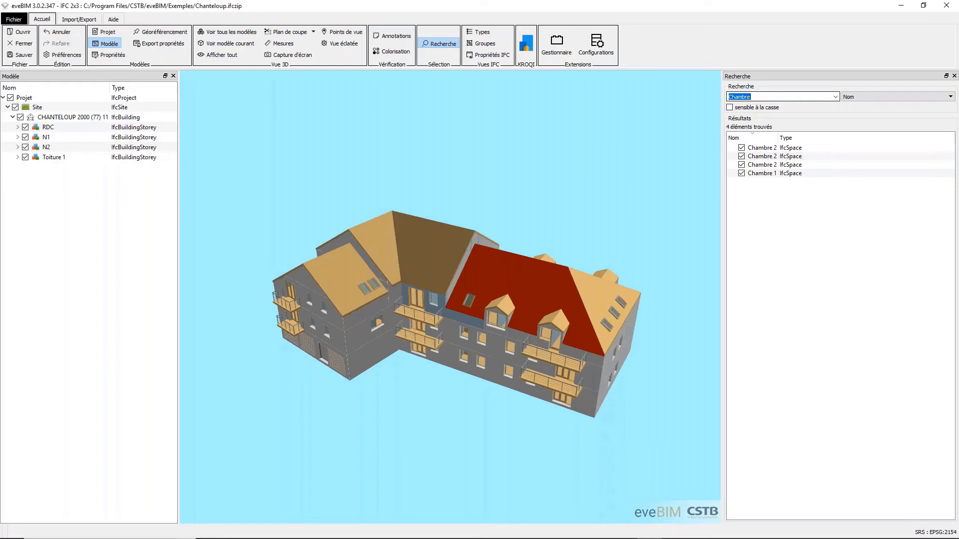
type("wall")
key("Return")
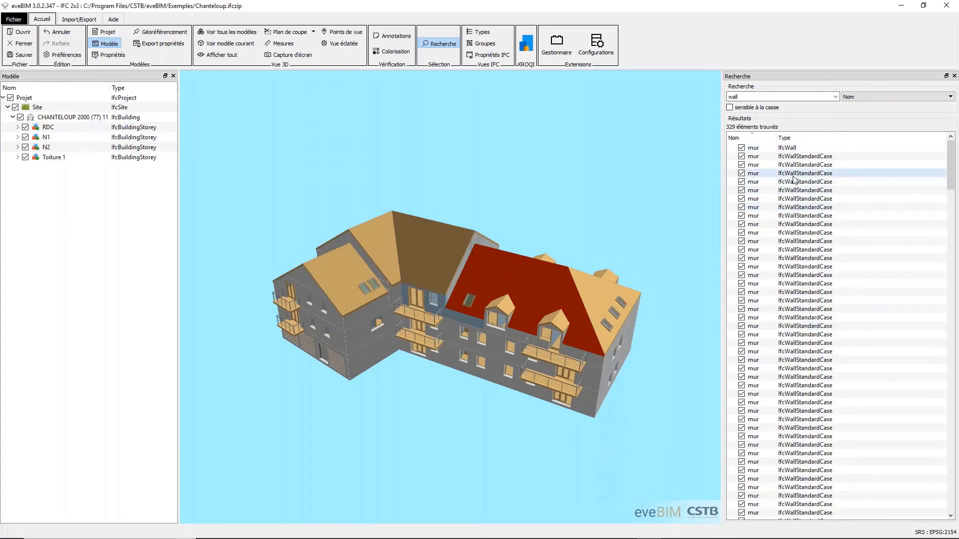
left_click(771, 216)
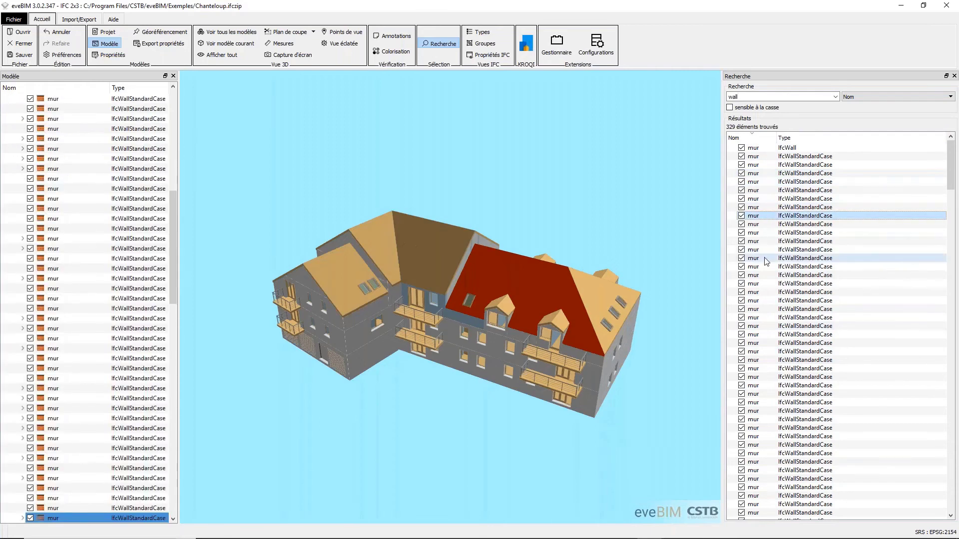
left_click(769, 190)
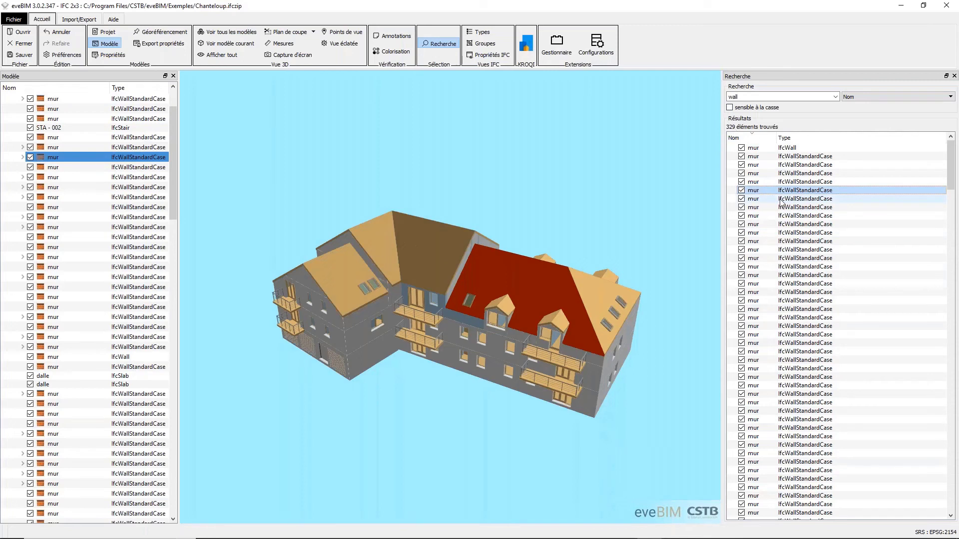
- Select all the wall results and show only that selection in the 3D view
key("ctrl+a")
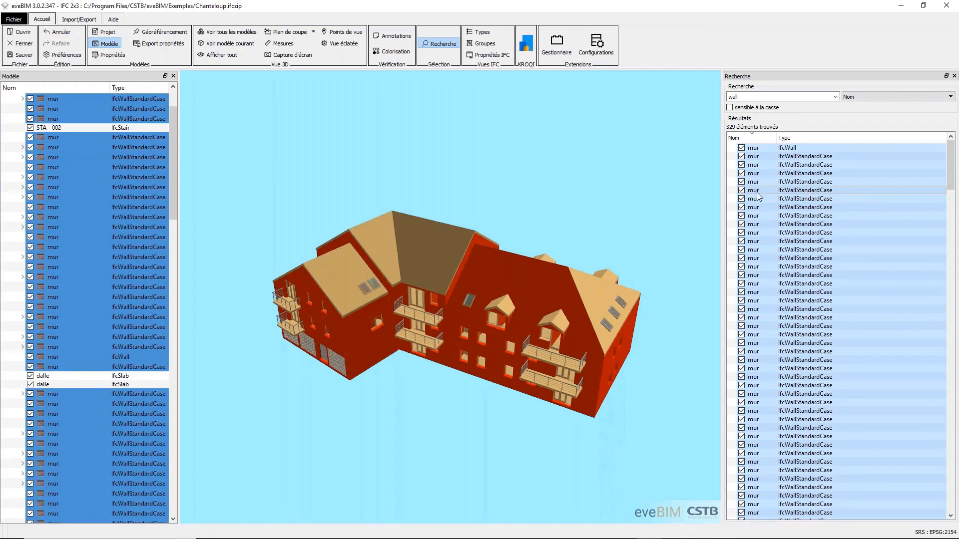
right_click(757, 193)
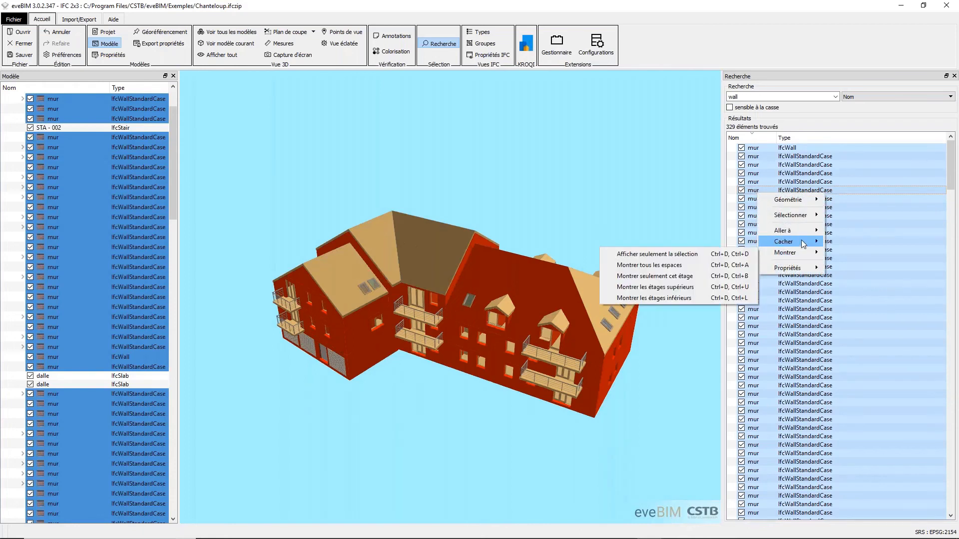
mouse_move(799, 255)
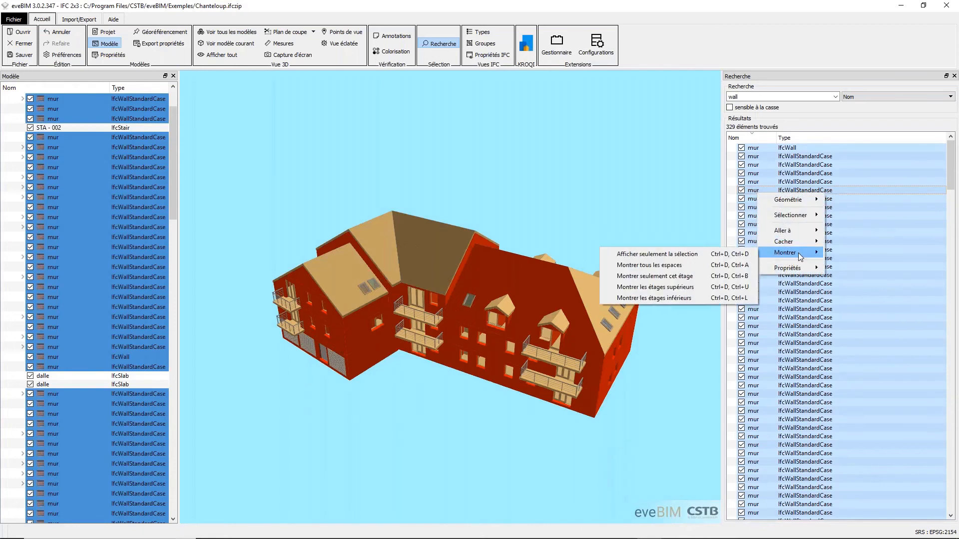
left_click(668, 255)
left_click_drag(429, 288, 482, 423)
left_click(483, 424)
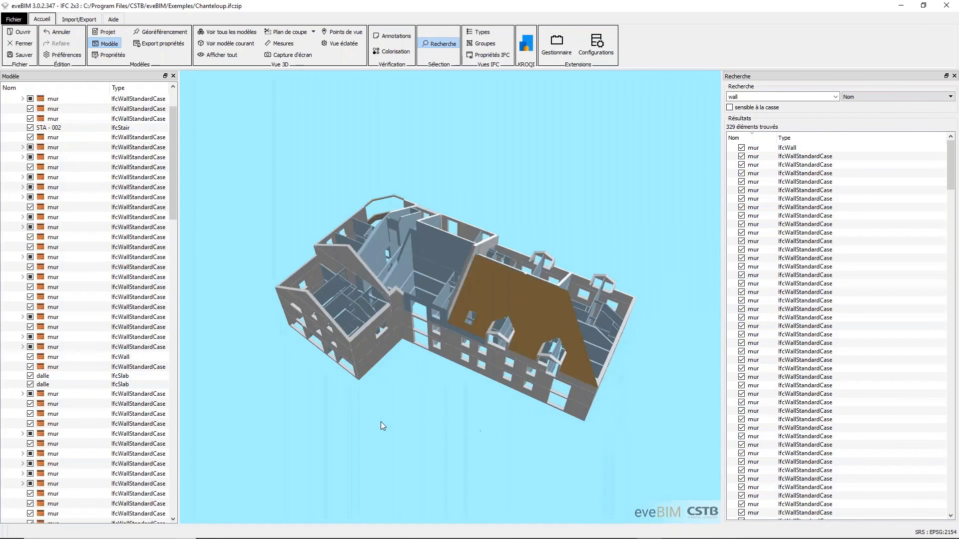
- Hide the remaining roof slab and view the isolated walls from above
left_click_drag(380, 422, 475, 310)
left_click(501, 268)
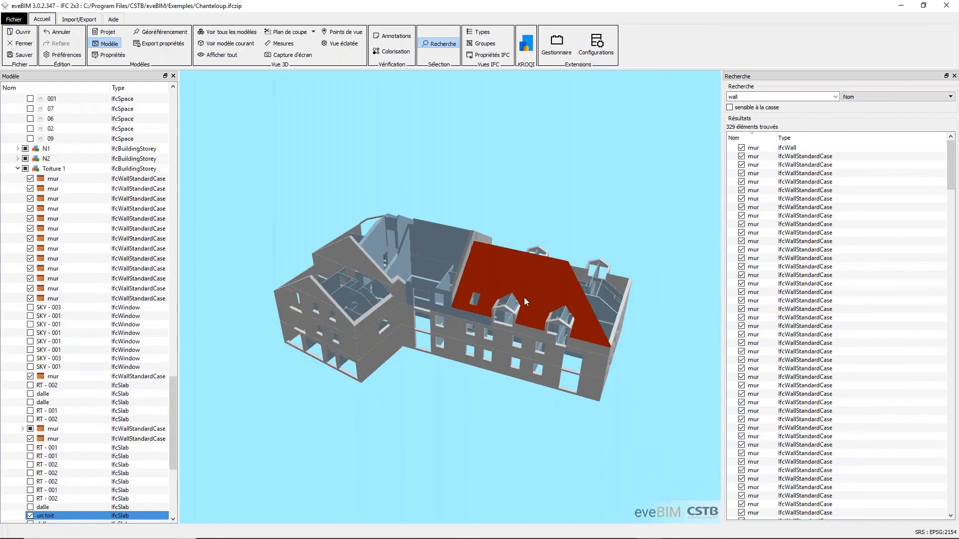
key("Delete")
left_click_drag(532, 302, 529, 402)
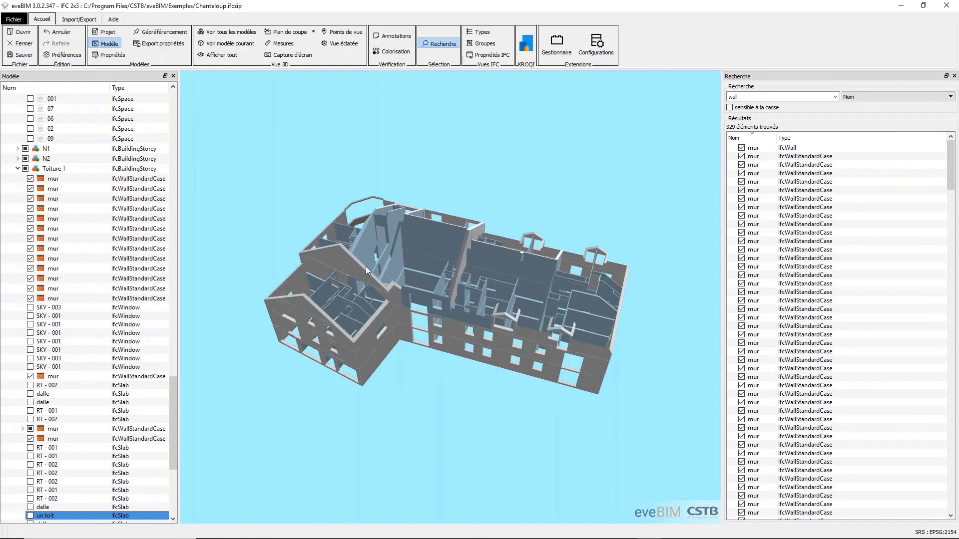
left_click_drag(392, 250, 646, 280)
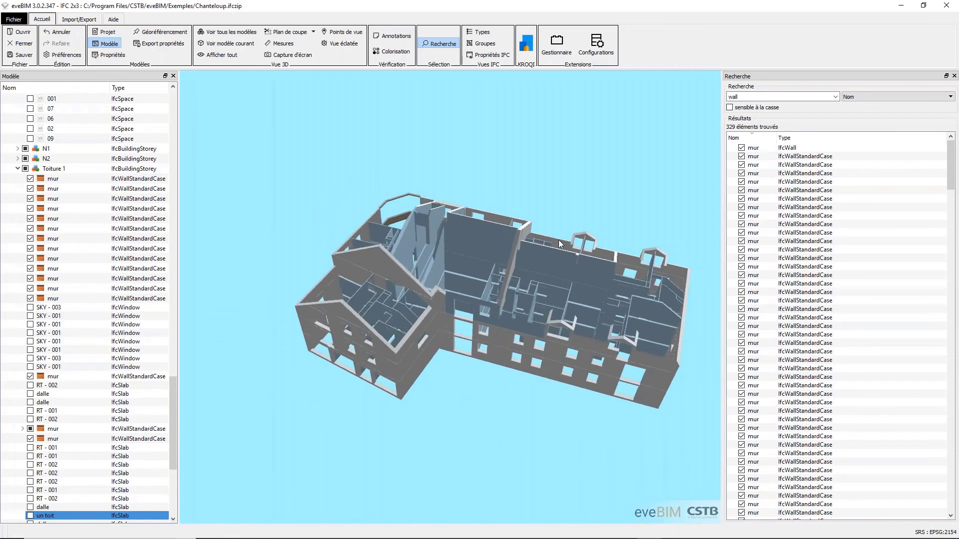
left_click_drag(559, 240, 535, 361)
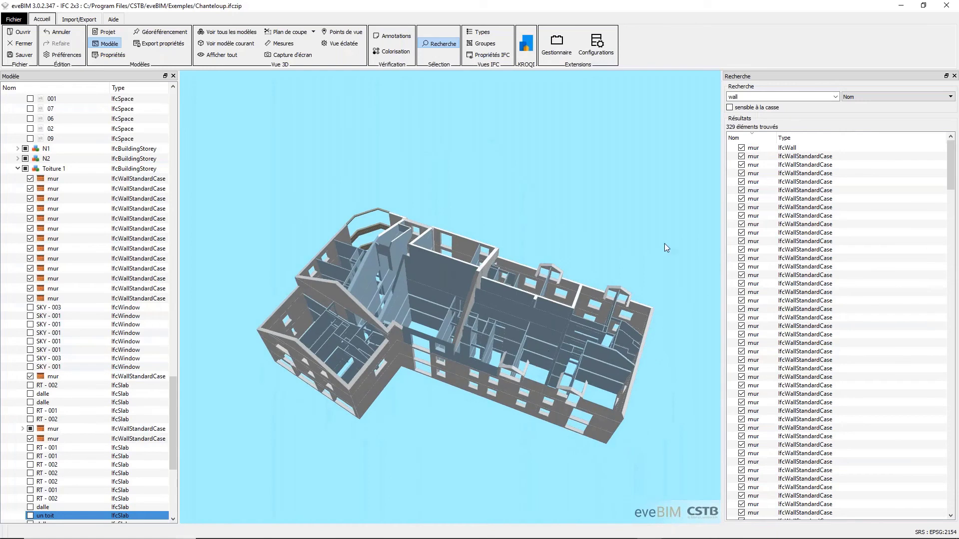
- Search the model for slab and select all the results
double_click(758, 96)
type("slab")
key("Return")
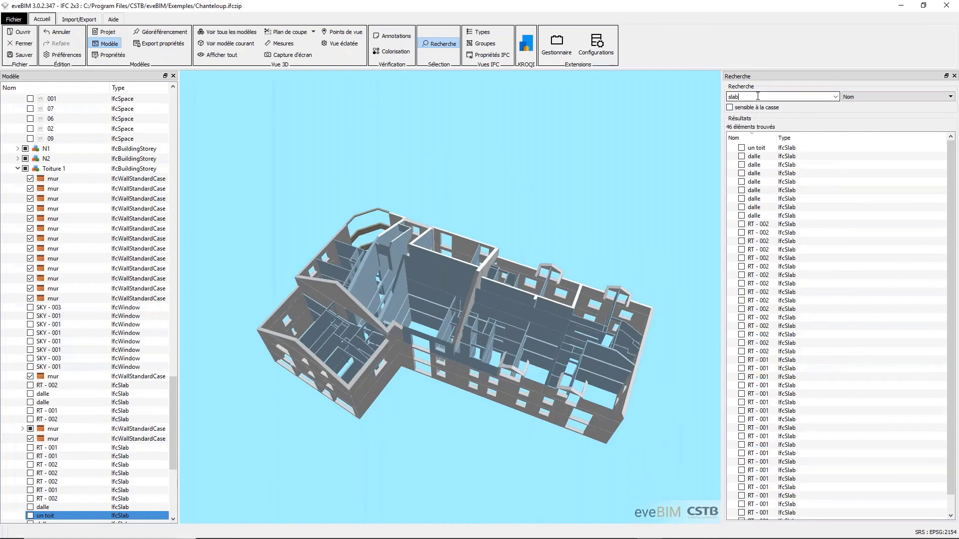
left_click(768, 251)
key("ctrl+a")
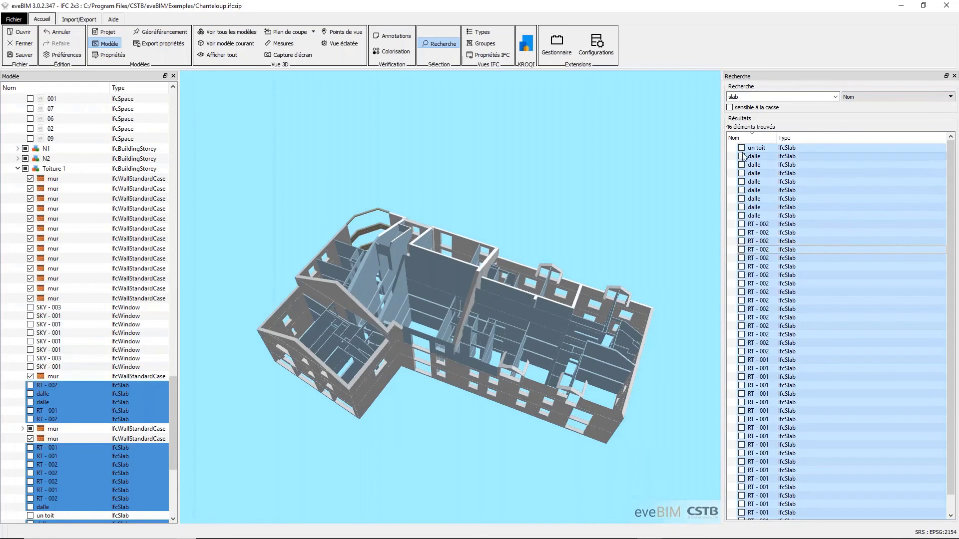
- Make the roof slab un toit and all the other slab results visible together with the walls
left_click(742, 148)
left_click(754, 181)
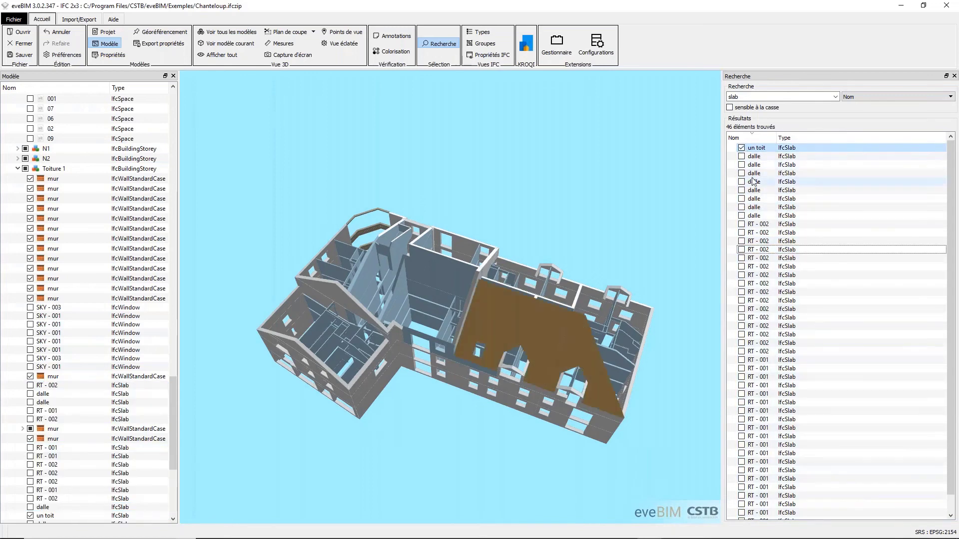
key("ctrl+a")
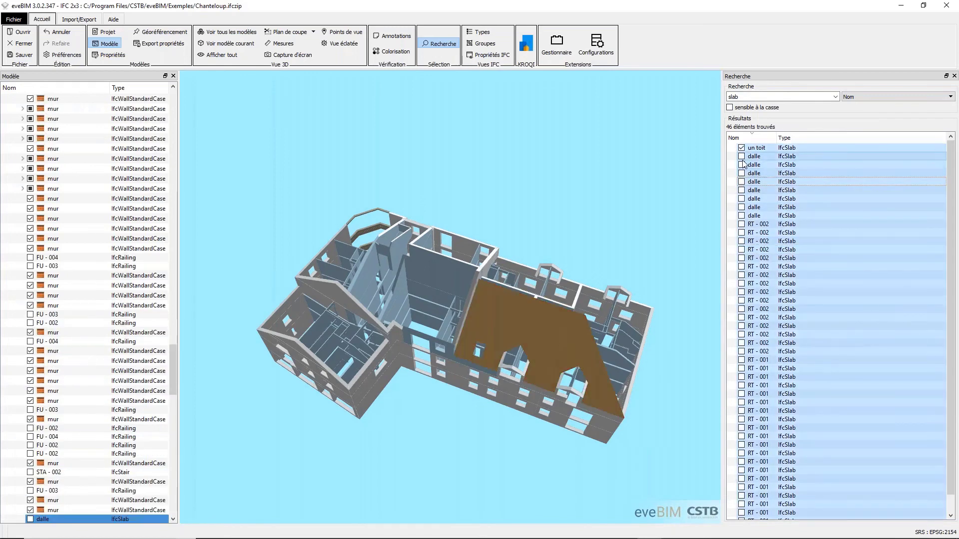
left_click(741, 157)
left_click_drag(550, 437, 553, 202)
left_click_drag(484, 376, 505, 335)
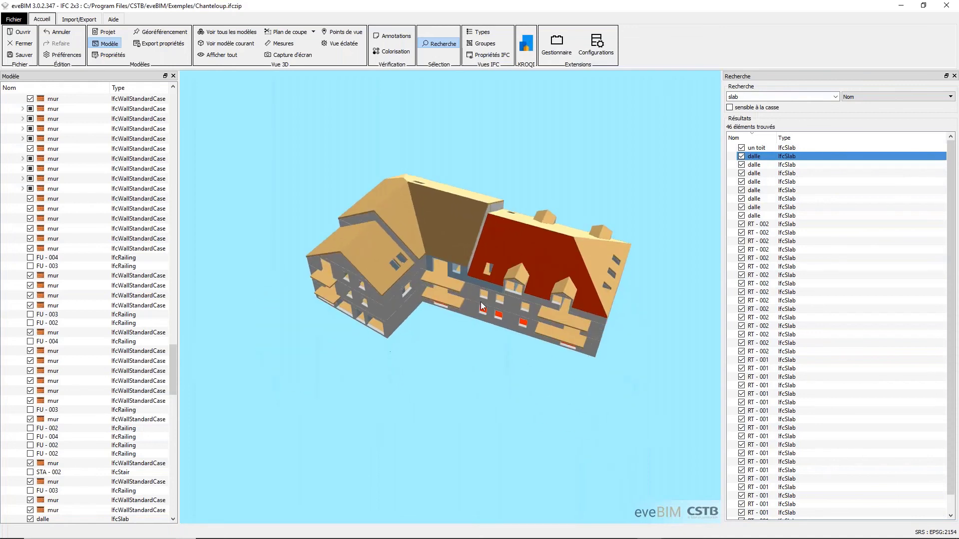
- Check the available search criteria, keep Nom, and close the search panel
left_click(878, 97)
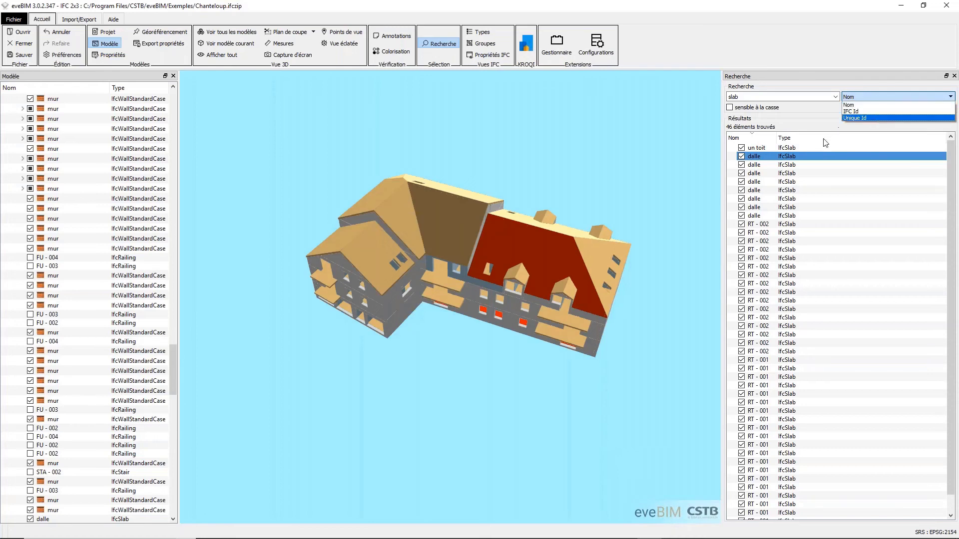
left_click(787, 71)
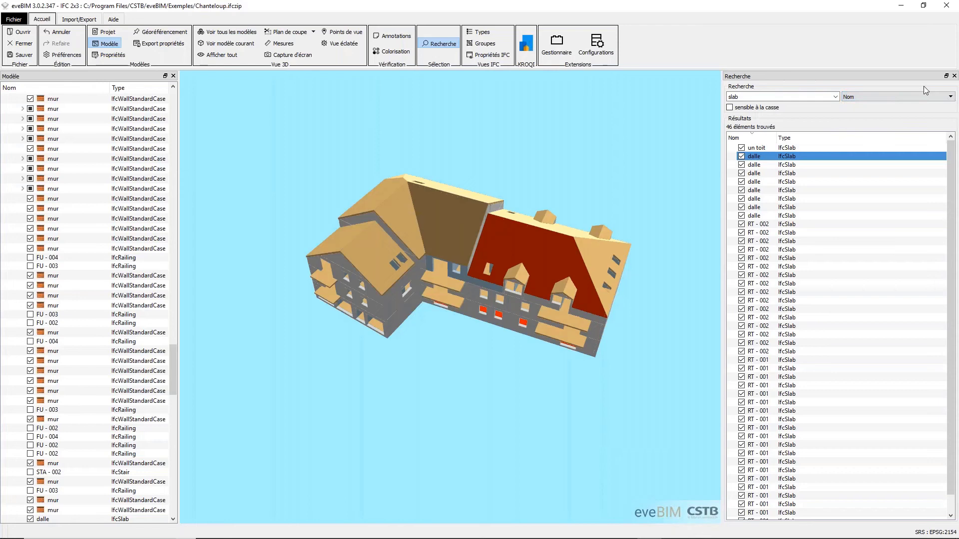
left_click(955, 76)
- Display all the elements of the building in the 3D view again
left_click_drag(733, 321, 548, 348)
scroll(549, 292, "up", 3)
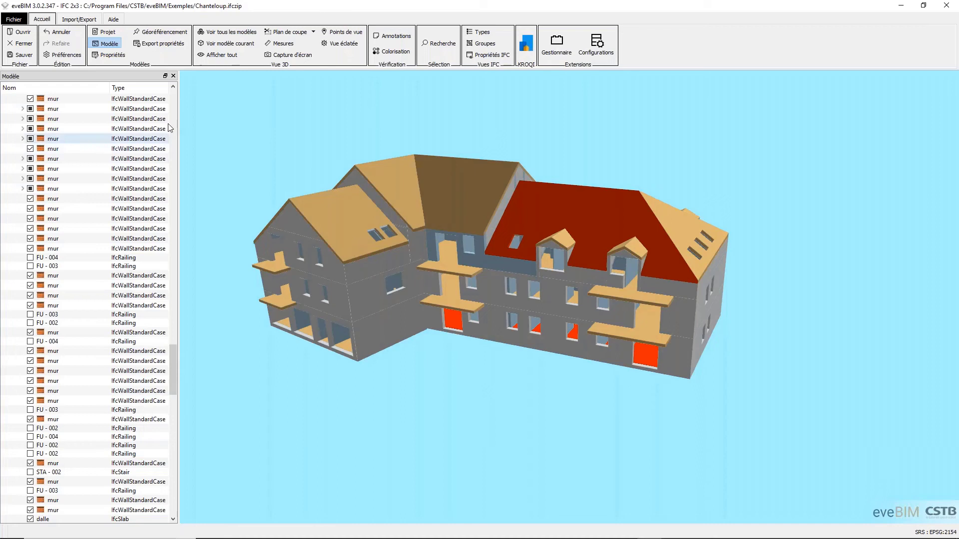
left_click(222, 56)
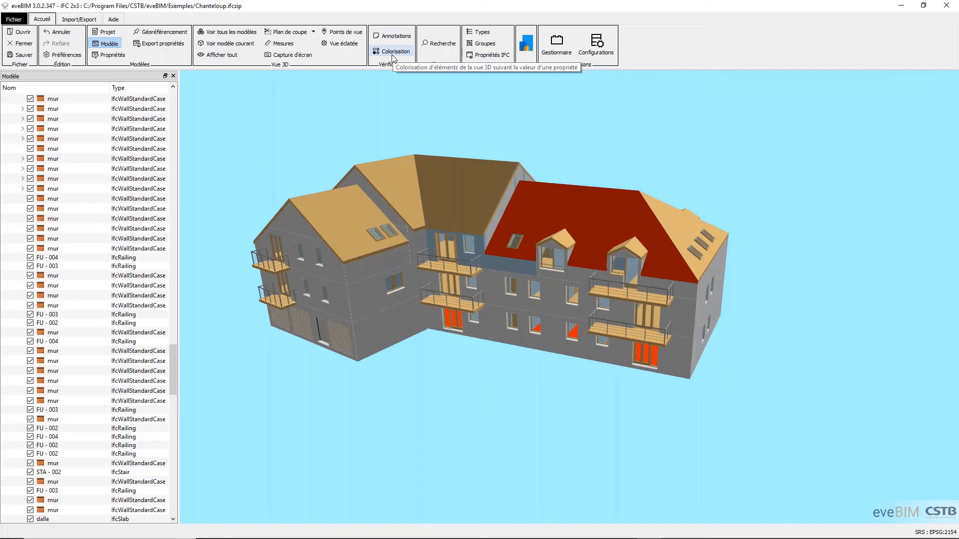
- Start a Colorisation on a filtered selection of the IfcSpace class and show only these spaces in the 3D view
left_click(394, 52)
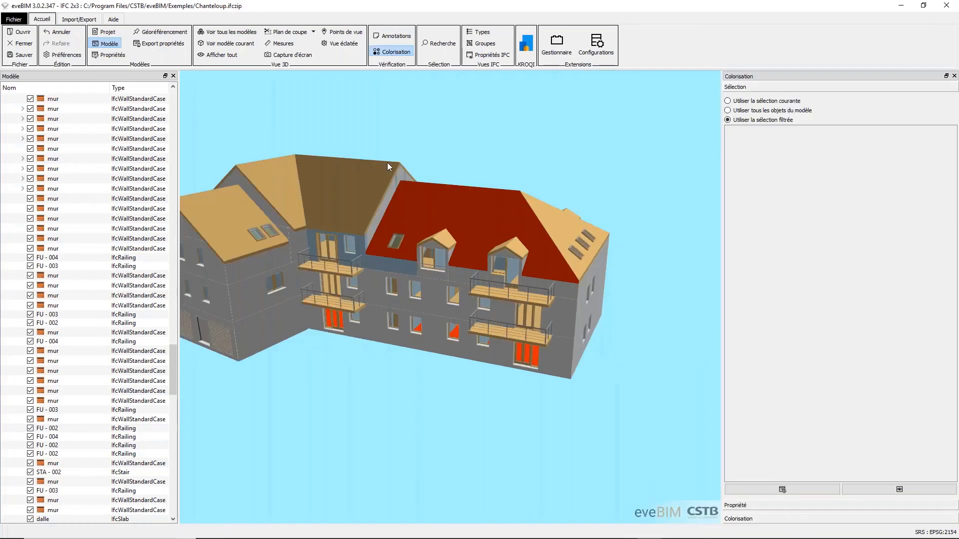
left_click_drag(387, 163, 457, 262)
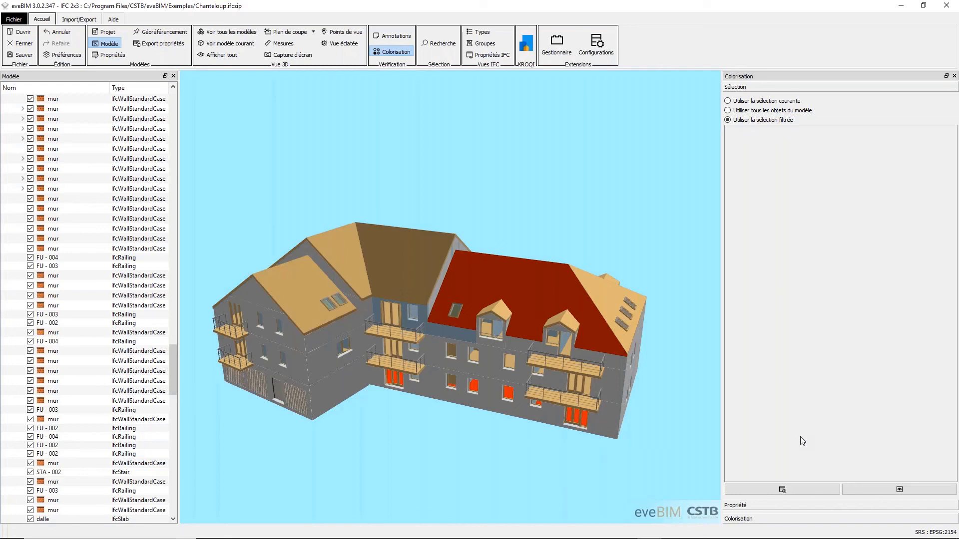
left_click(782, 490)
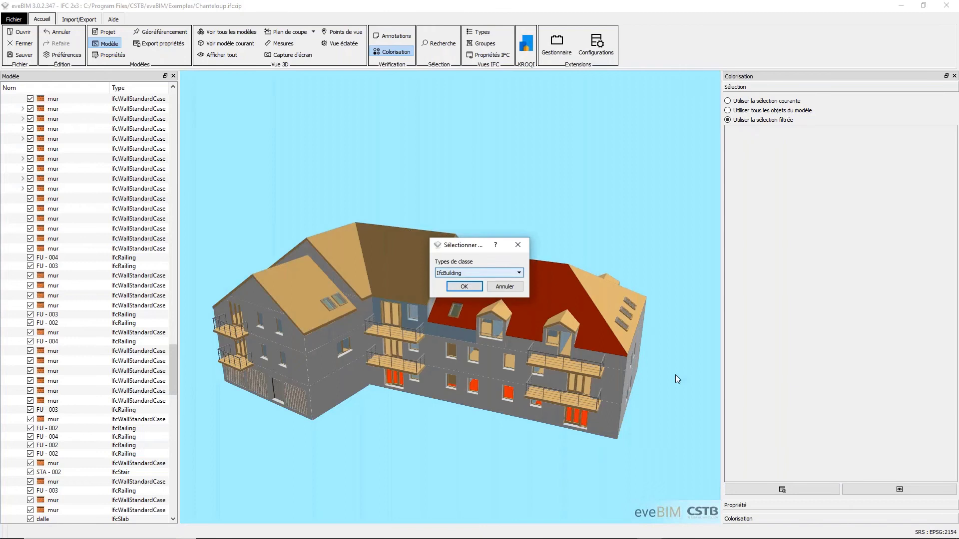
left_click(517, 245)
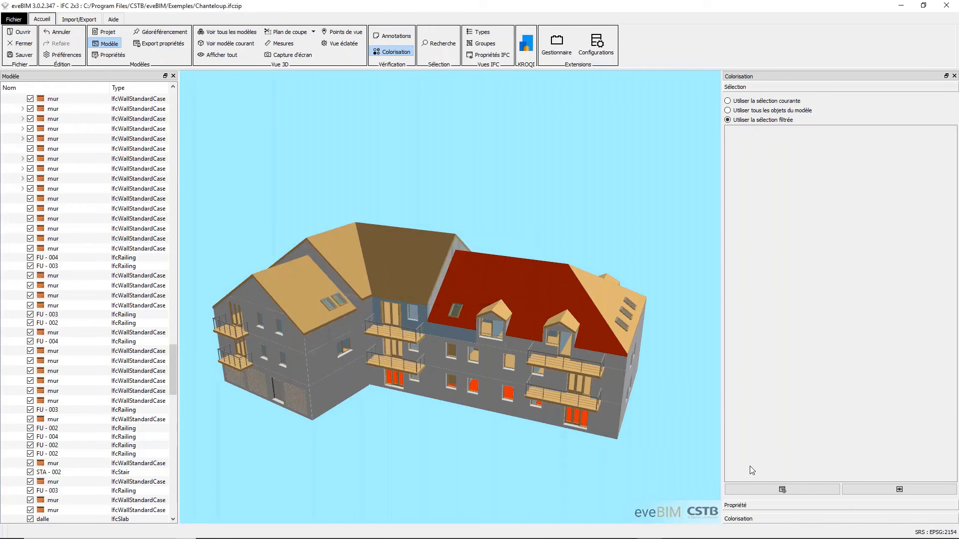
left_click(782, 489)
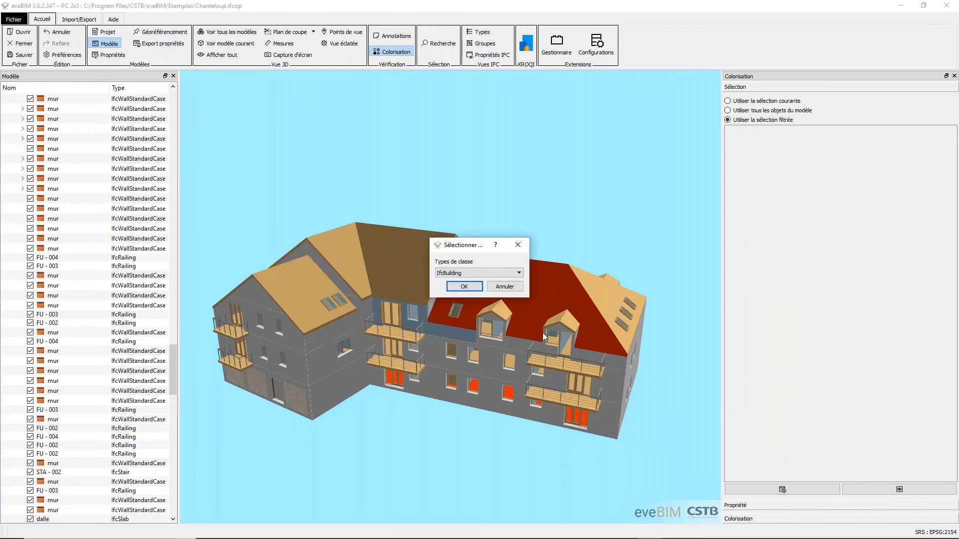
left_click(518, 273)
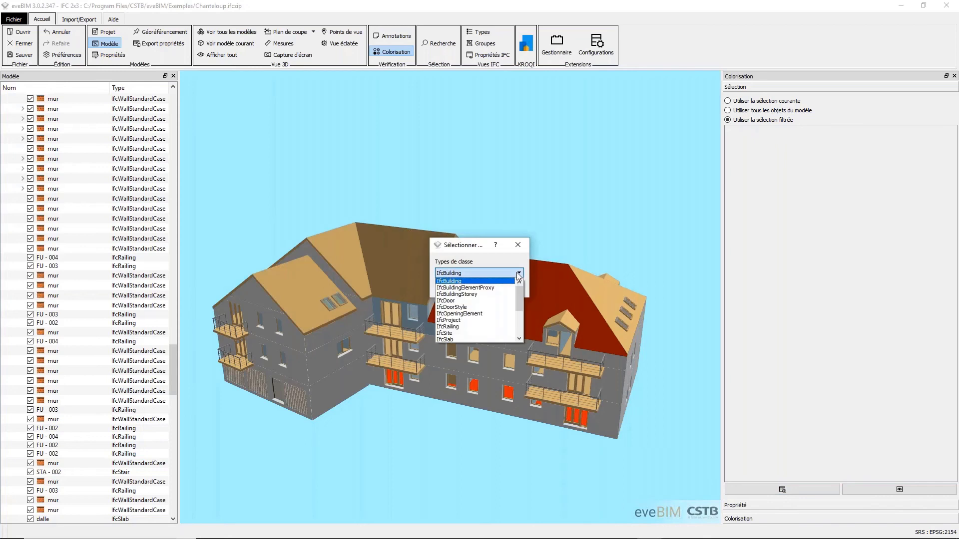
scroll(479, 310, "down", 3)
left_click(456, 292)
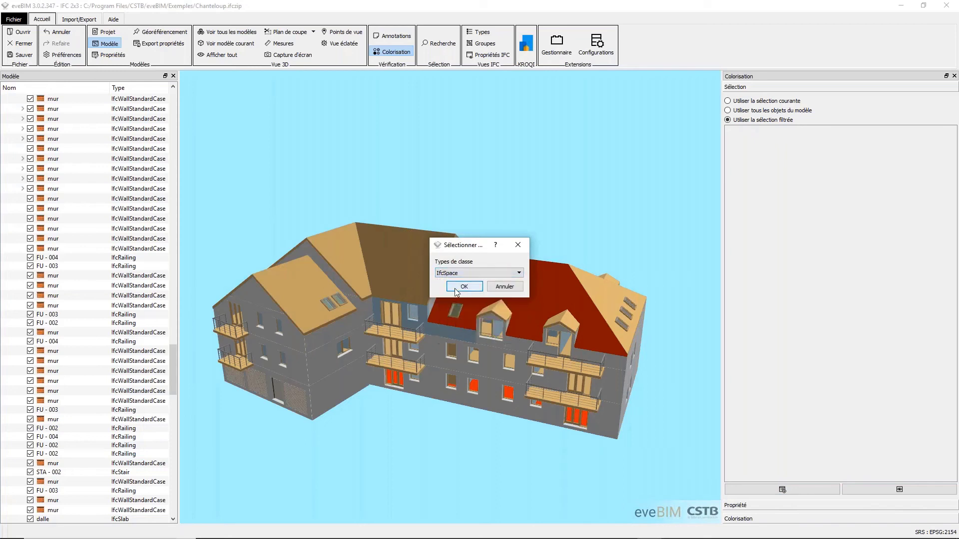
left_click(455, 288)
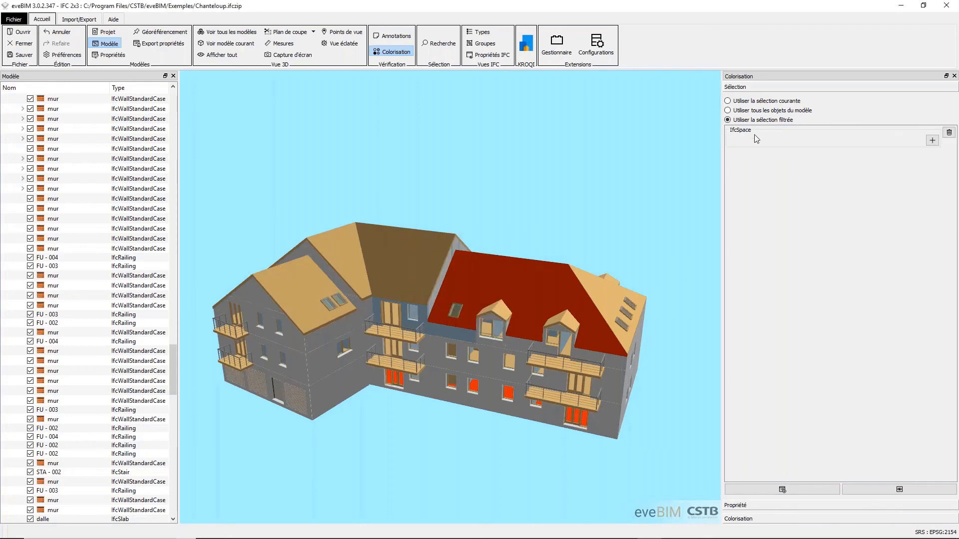
left_click(899, 489)
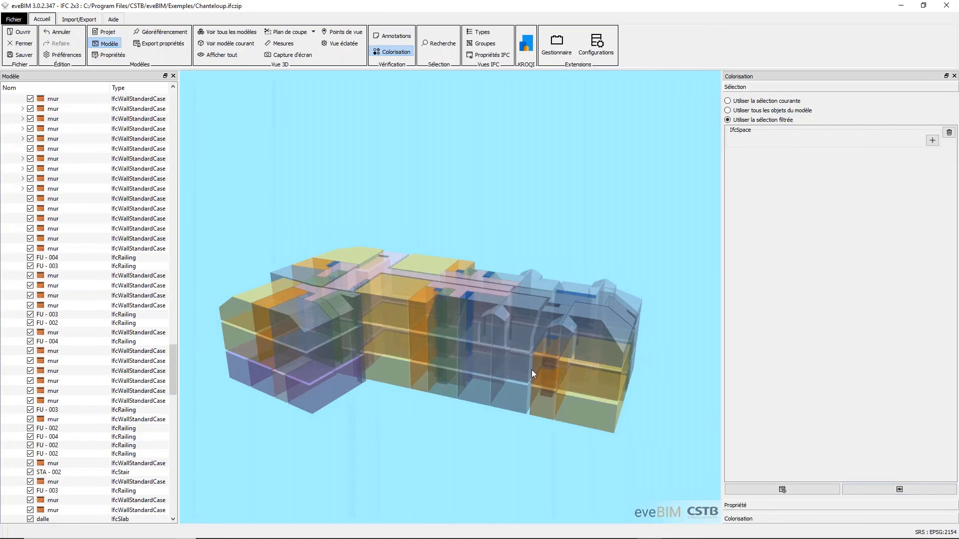
- Choose LongName as the colouring property and apply the colours to the spaces
left_click(777, 506)
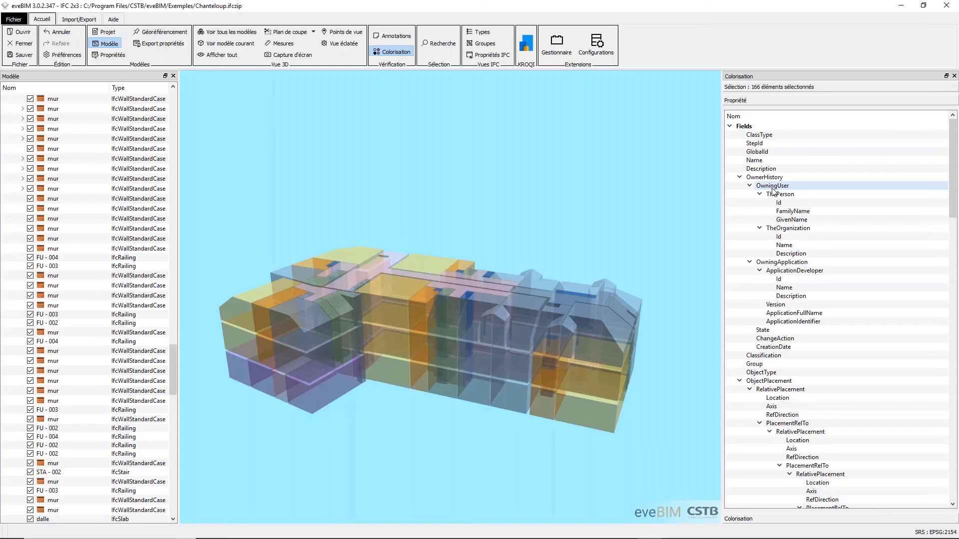
left_click(739, 177)
left_click(740, 211)
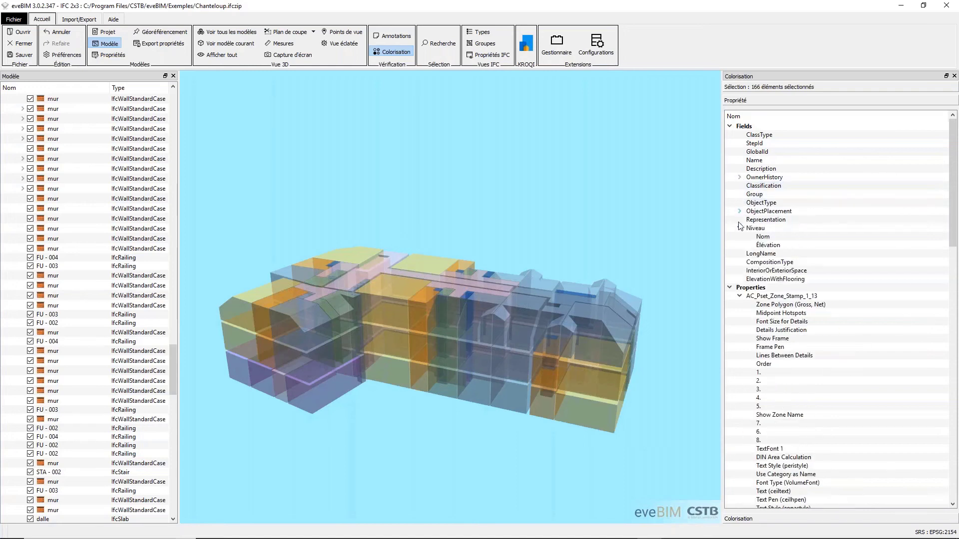
left_click(760, 255)
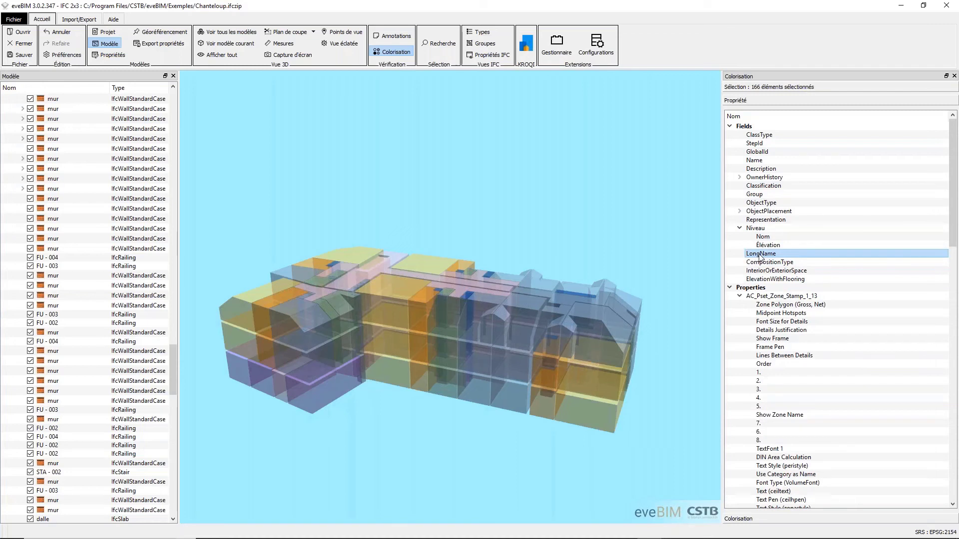
left_click(759, 521)
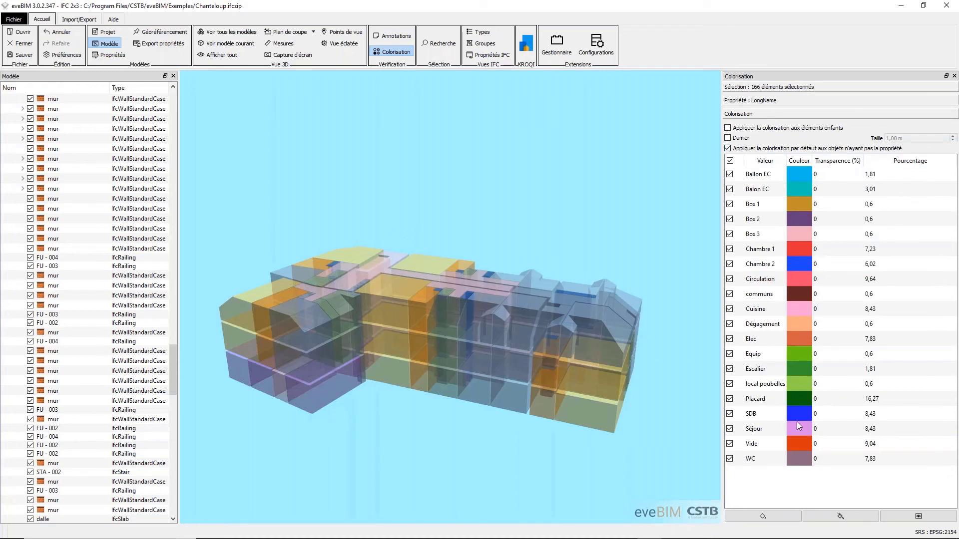
left_click(763, 518)
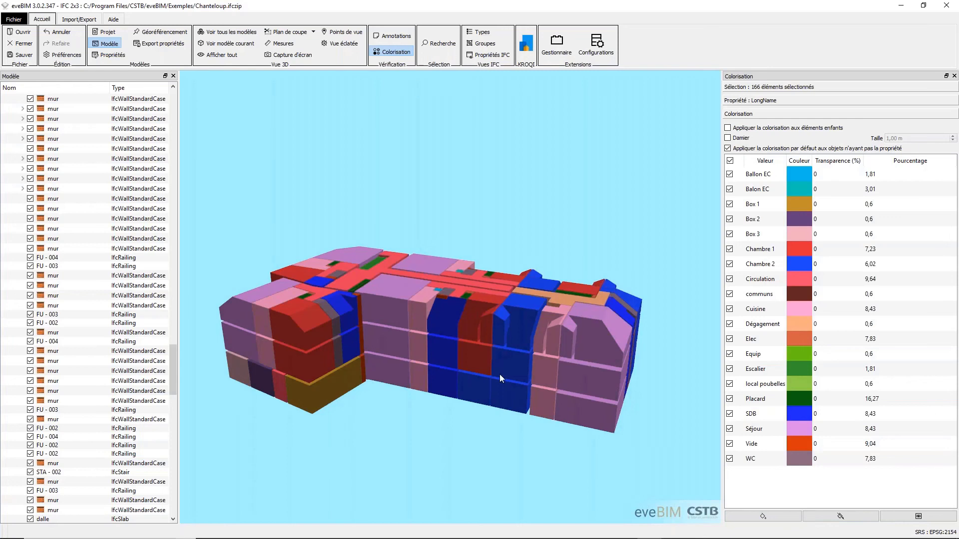
- Give Chambre 1 and Chambre 2 the same yellow colour and reapply the colouring to the spaces
left_click_drag(499, 374, 586, 456)
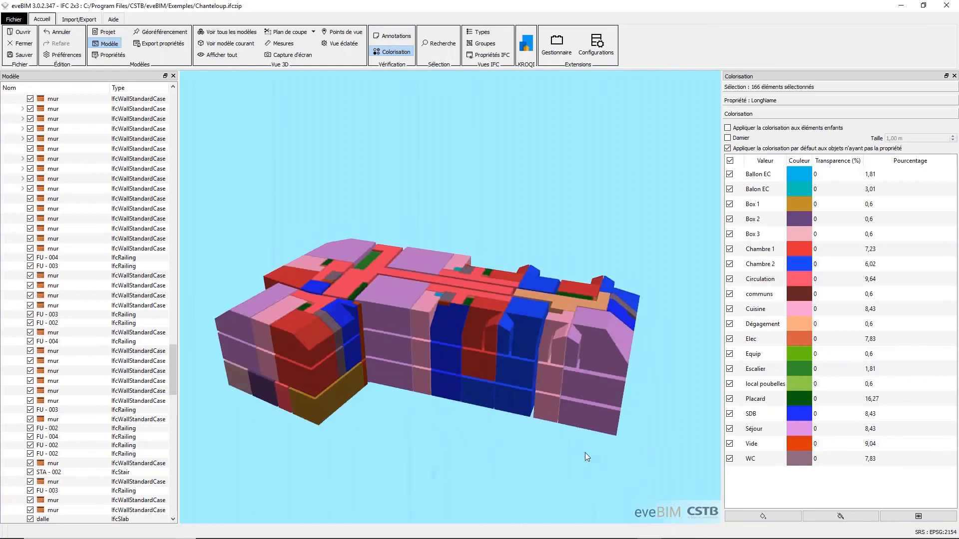
left_click(767, 253)
left_click(768, 265)
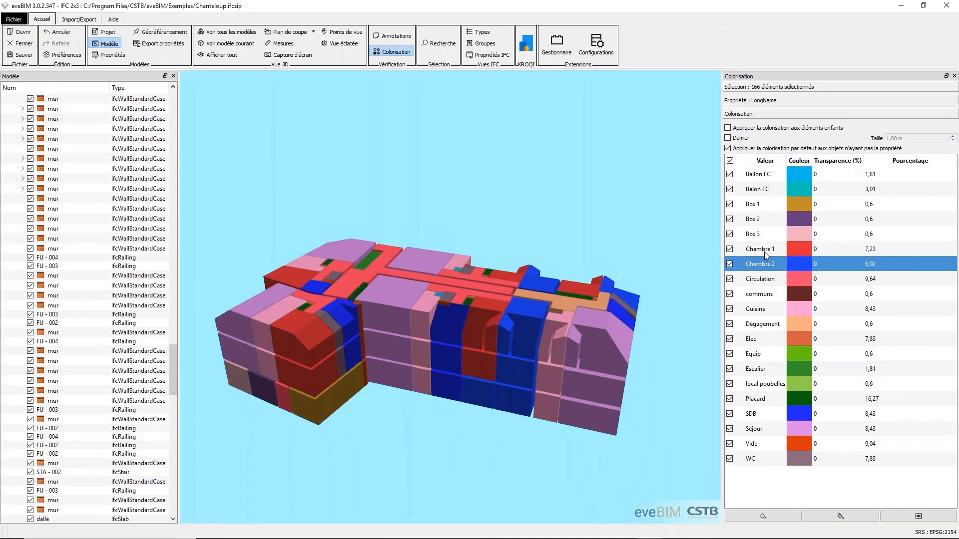
left_click(764, 252, "ctrl")
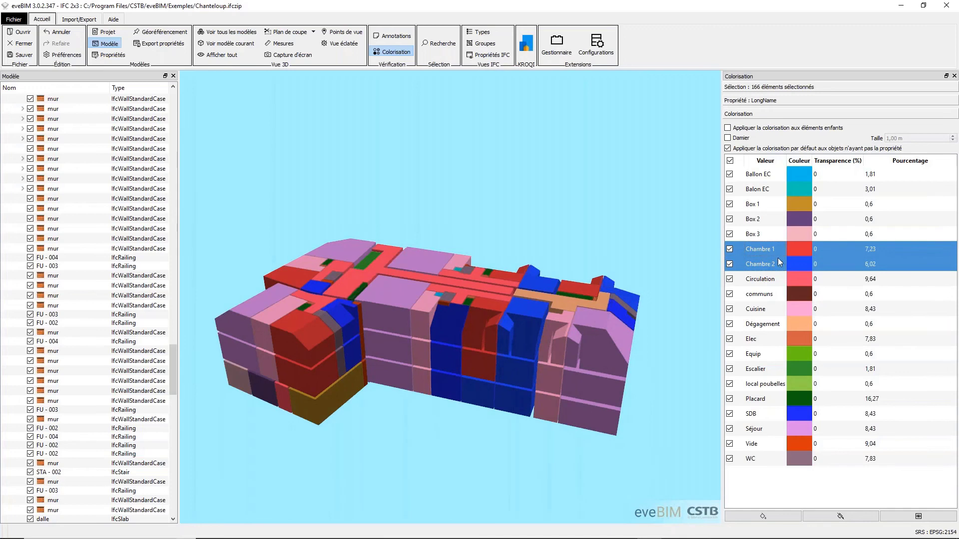
double_click(803, 250)
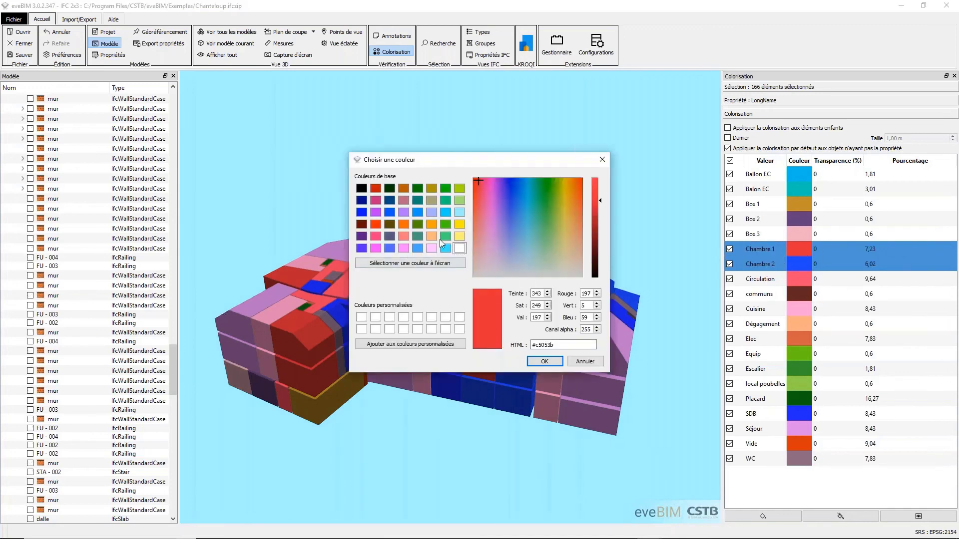
left_click(460, 224)
left_click(545, 362)
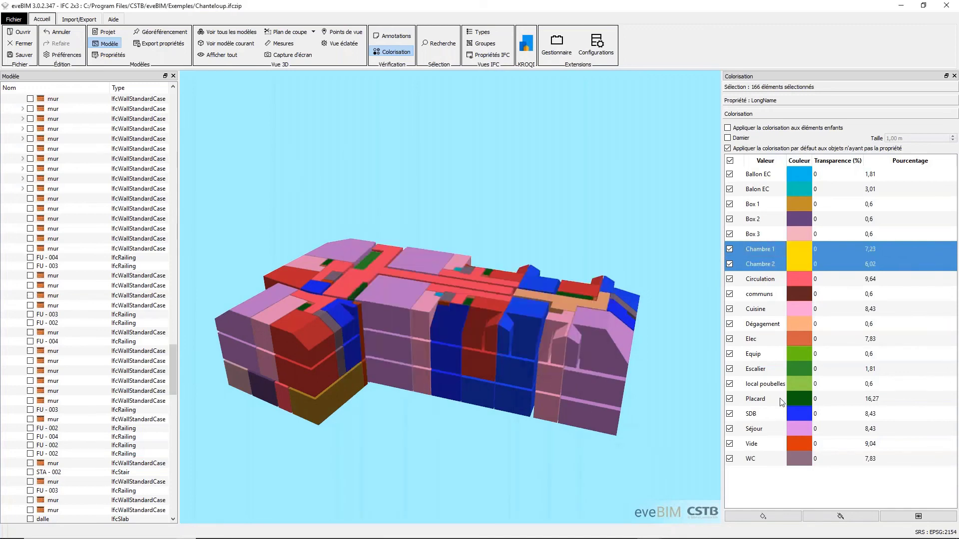
left_click(766, 517)
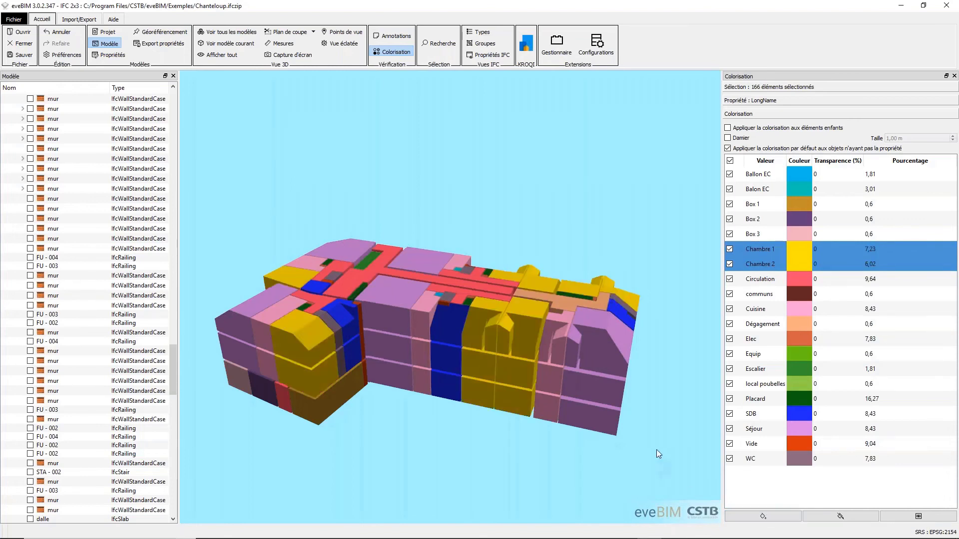
- Examine the coloured storeys in an exploded view by spreading them vertically, then bring them back together and close the exploded view
left_click_drag(657, 449, 629, 445)
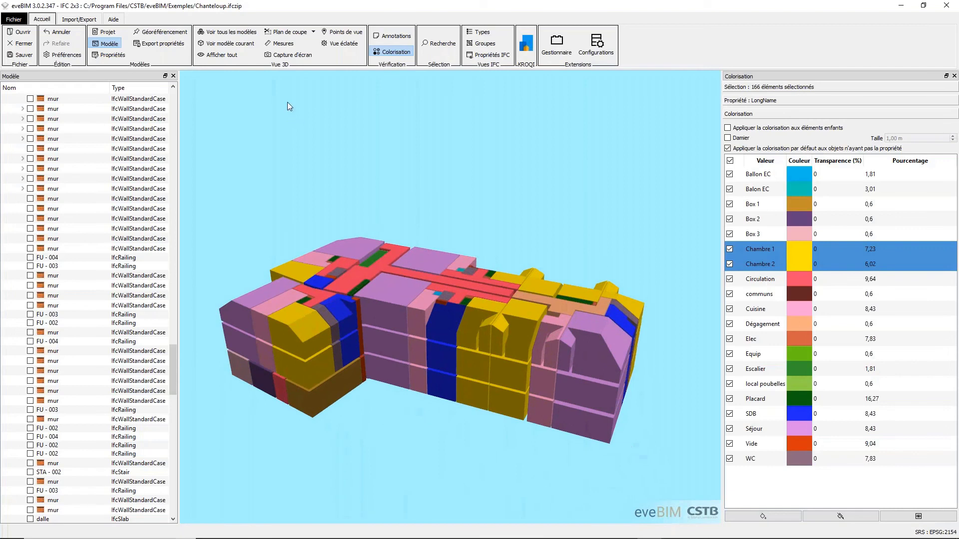
left_click(338, 44)
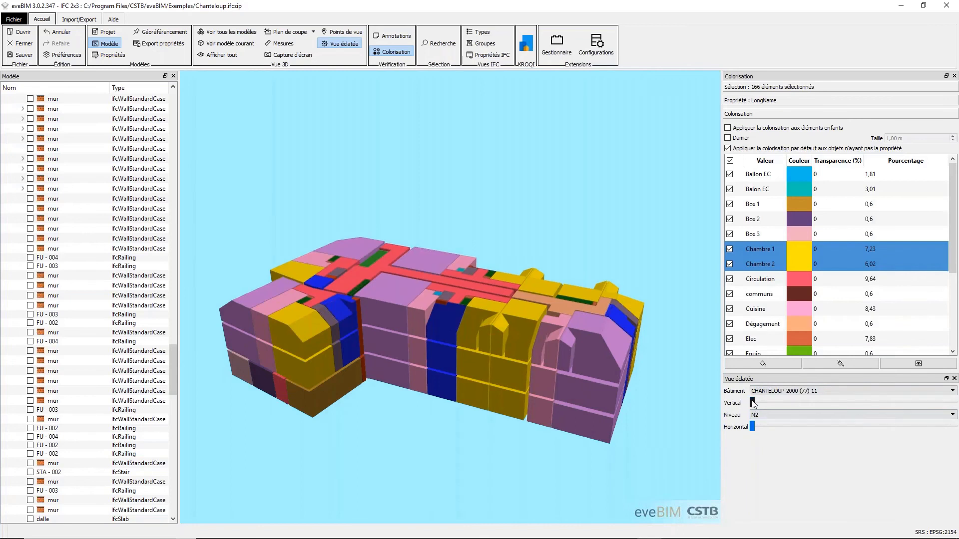
left_click_drag(752, 402, 828, 403)
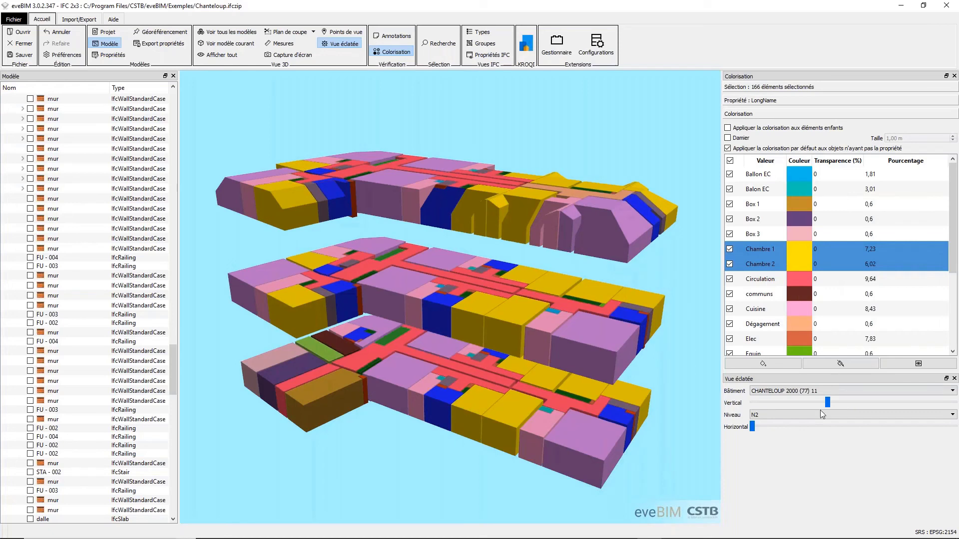
left_click_drag(827, 403, 752, 403)
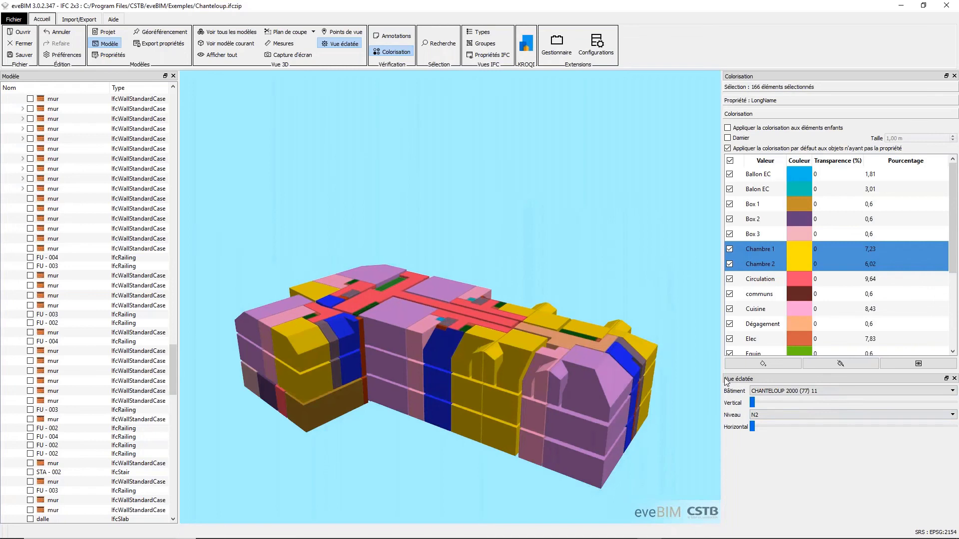
left_click(953, 381)
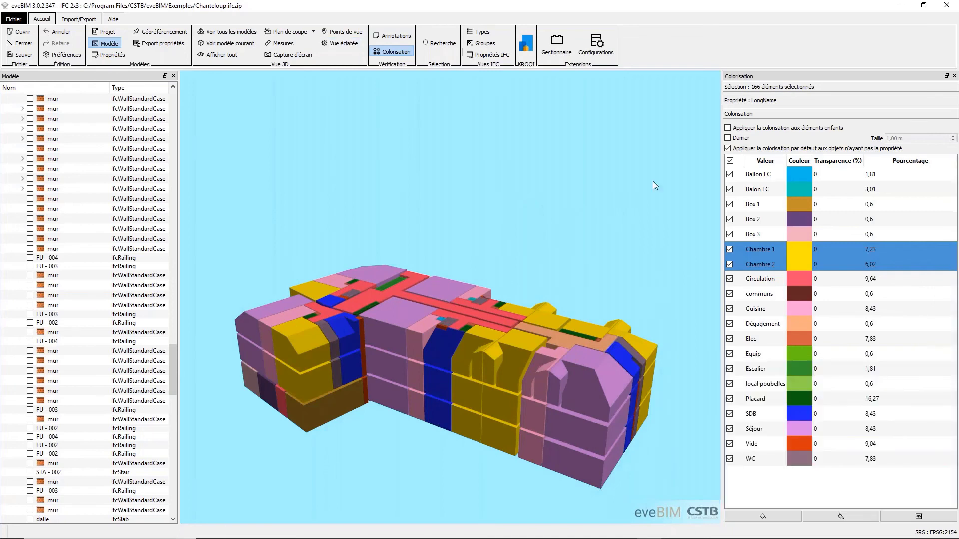
- Return to the colouring's selection settings, display the whole building, and show the Pset_WallCommon properties of the triangular Toiture 1 gable wall
left_click(780, 87)
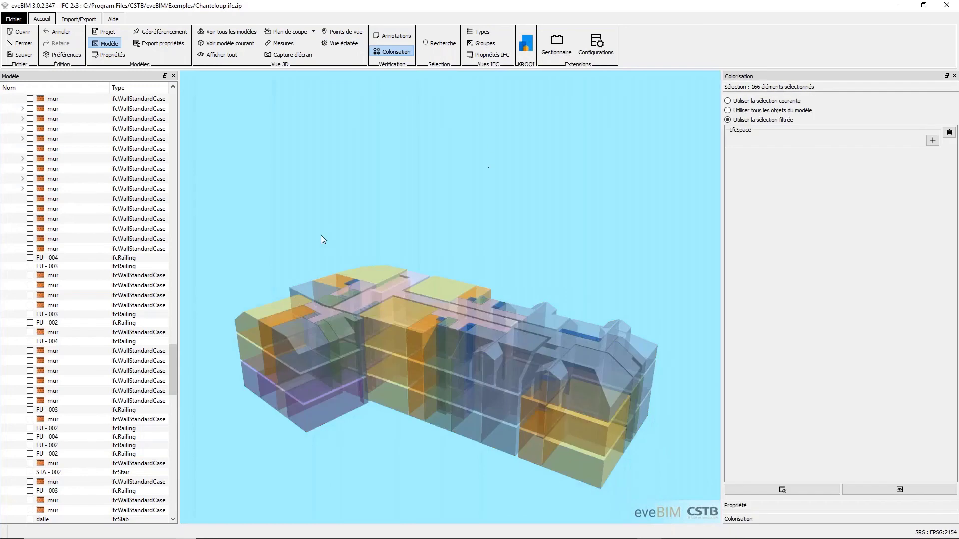
left_click(233, 62)
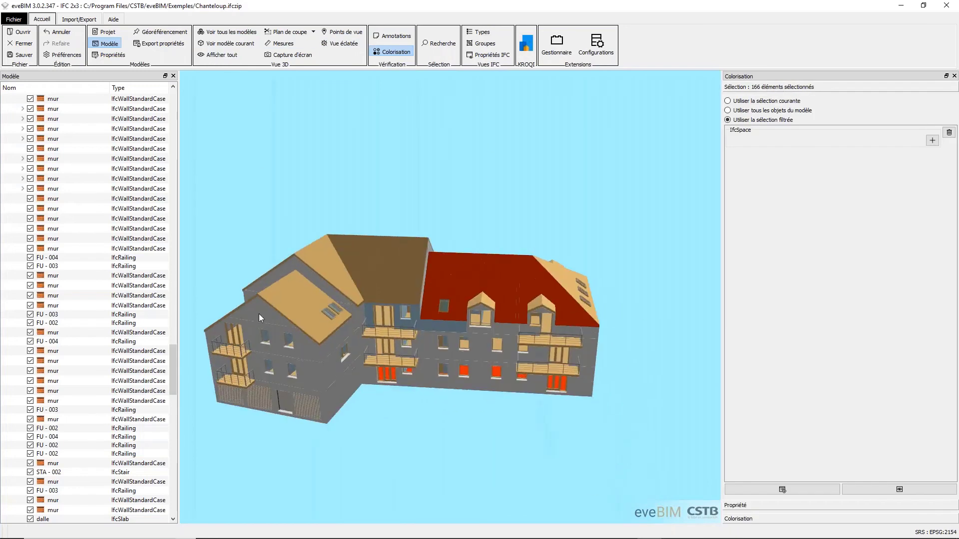
left_click(259, 314)
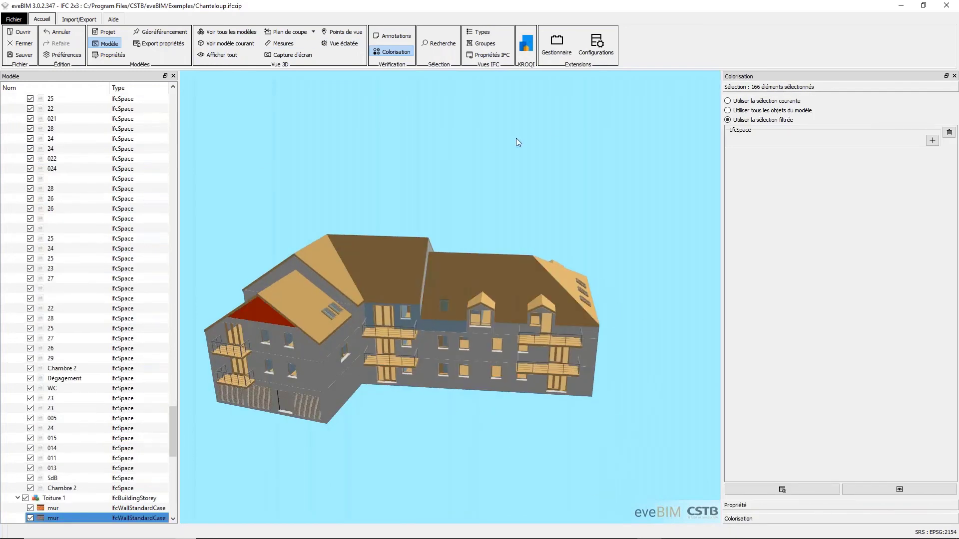
left_click(109, 55)
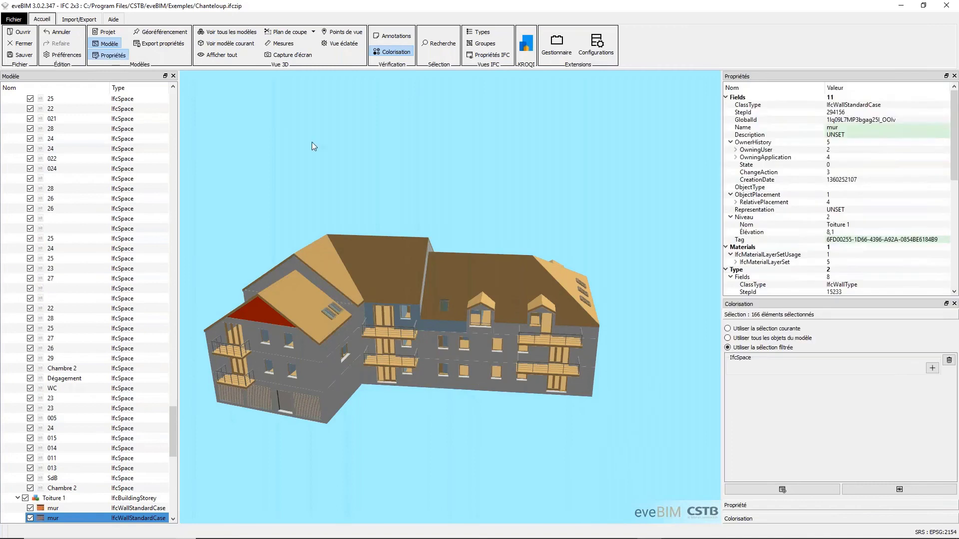
scroll(835, 250, "down", 9)
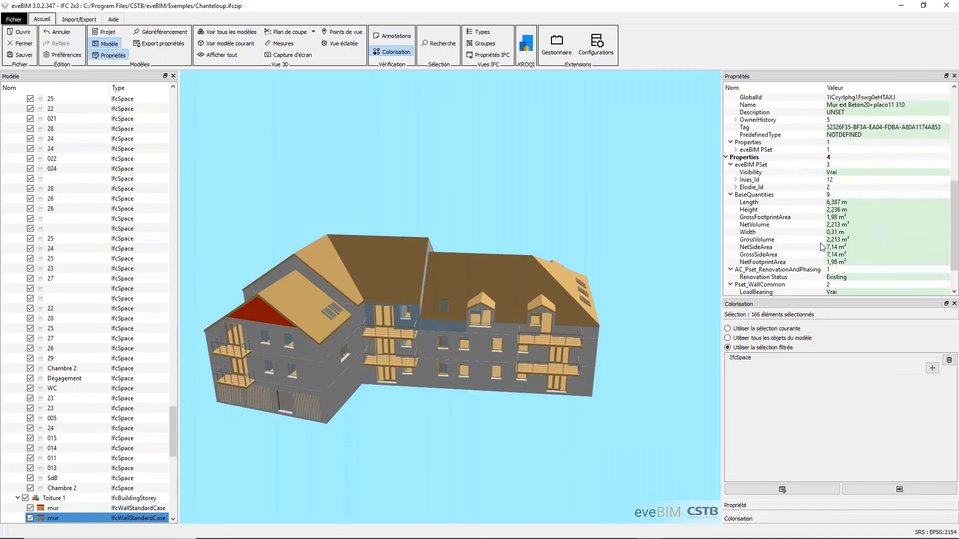
scroll(817, 220, "down", 2)
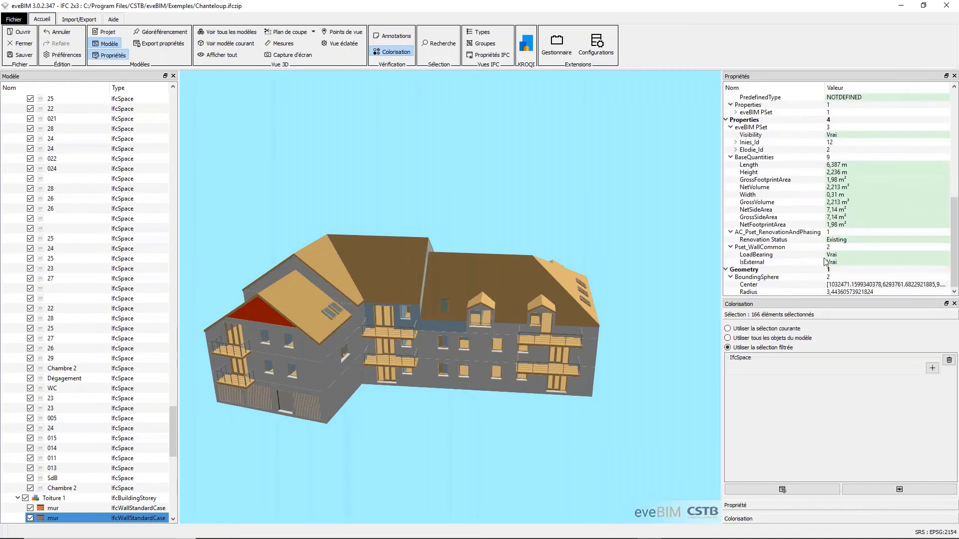
- Set the gable wall's IsExternal property to Faux and close its properties
left_click(852, 262)
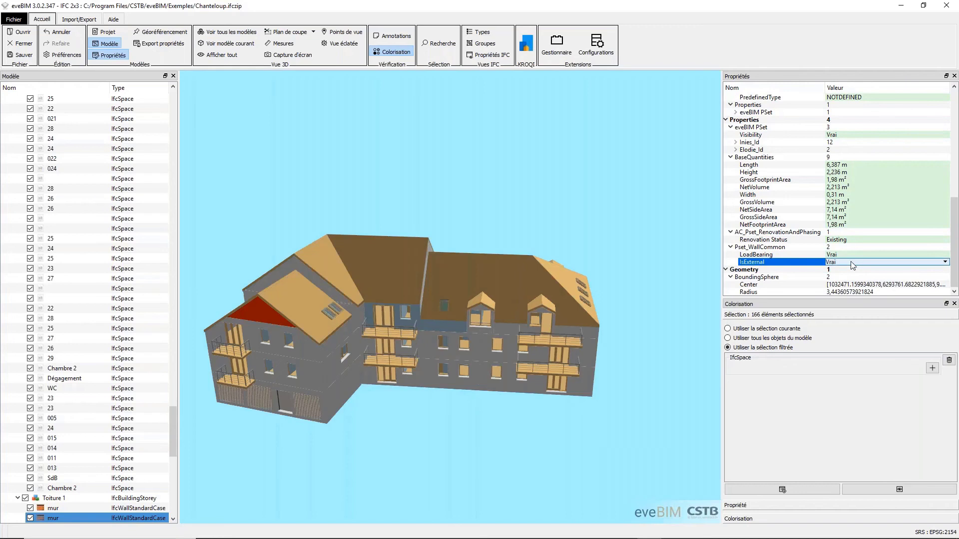
left_click(852, 262)
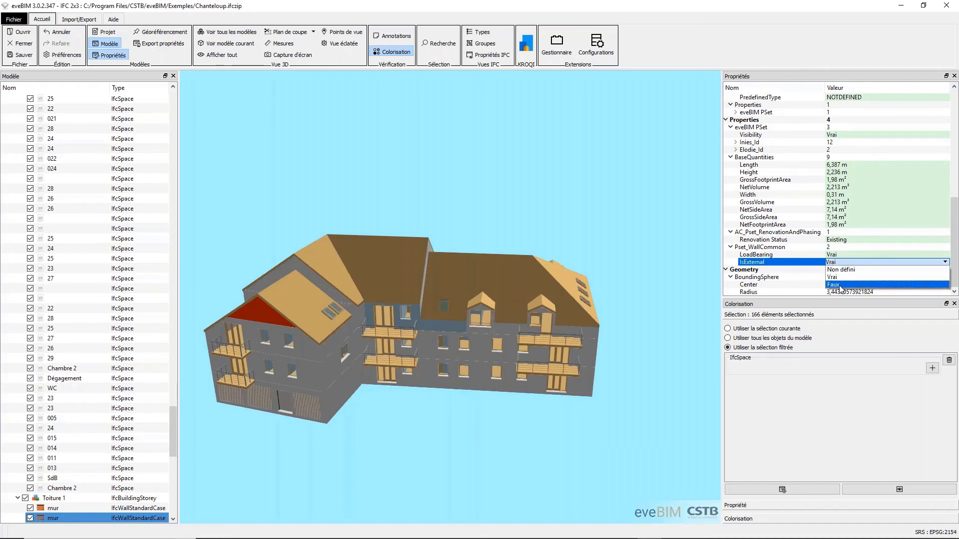
left_click(839, 284)
left_click(790, 257)
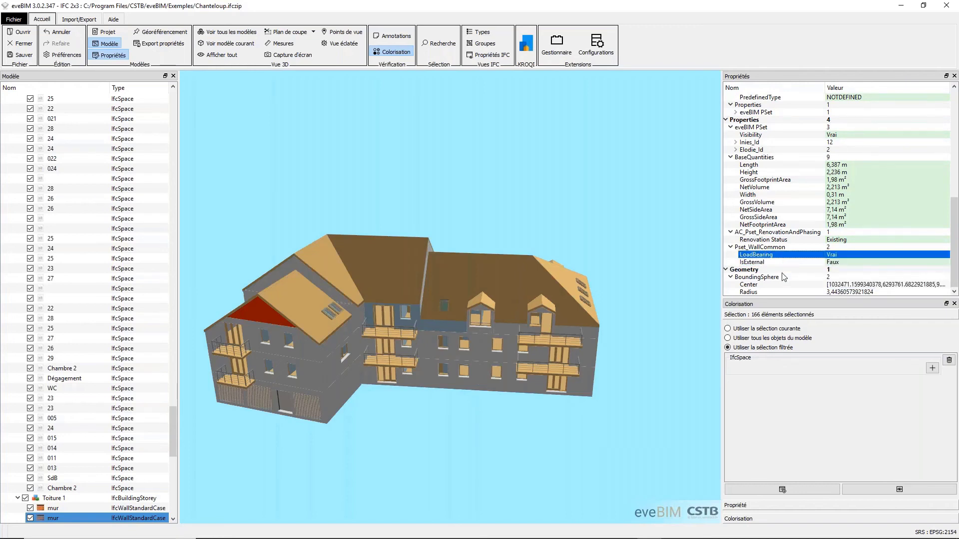
left_click(954, 76)
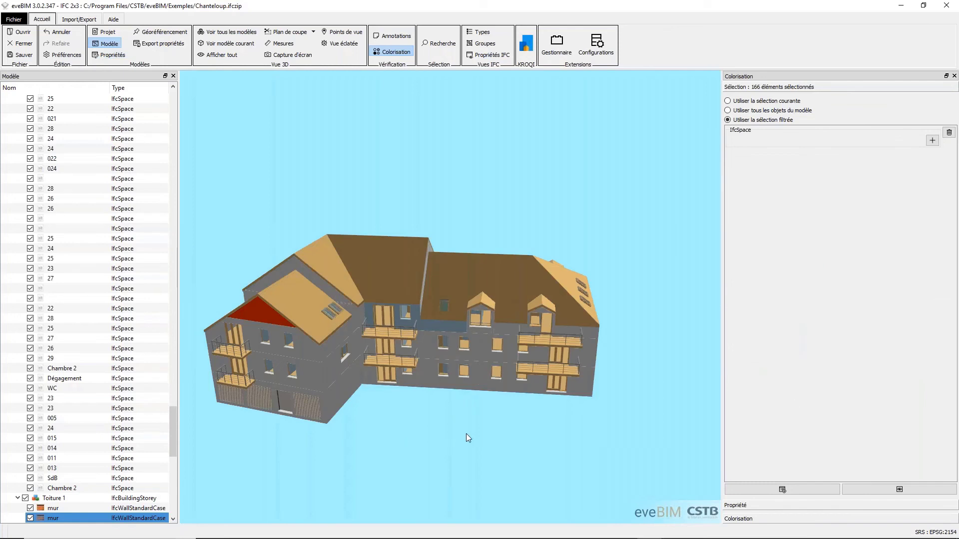
- Replace the IfcSpace filter of the colouring selection with IfcWallStandardCase and isolate the filtered walls in the 3D view
left_click(948, 133)
left_click(763, 491)
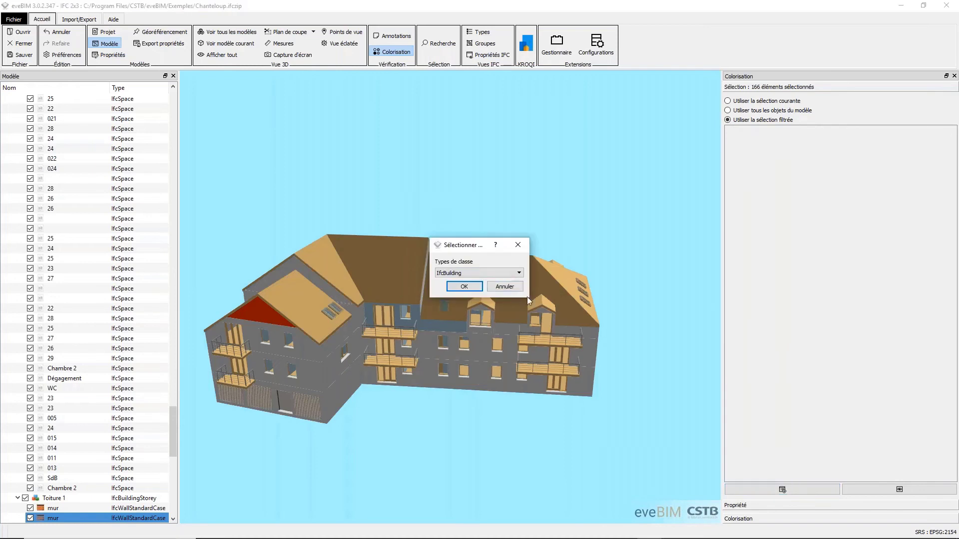
left_click(519, 273)
left_click(475, 333)
left_click(459, 289)
left_click(886, 489)
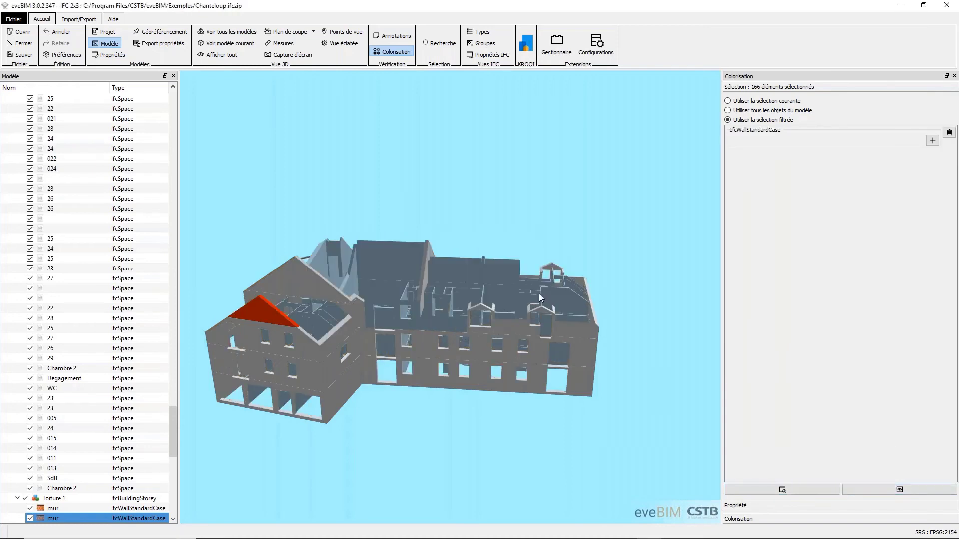
left_click_drag(399, 379, 387, 405)
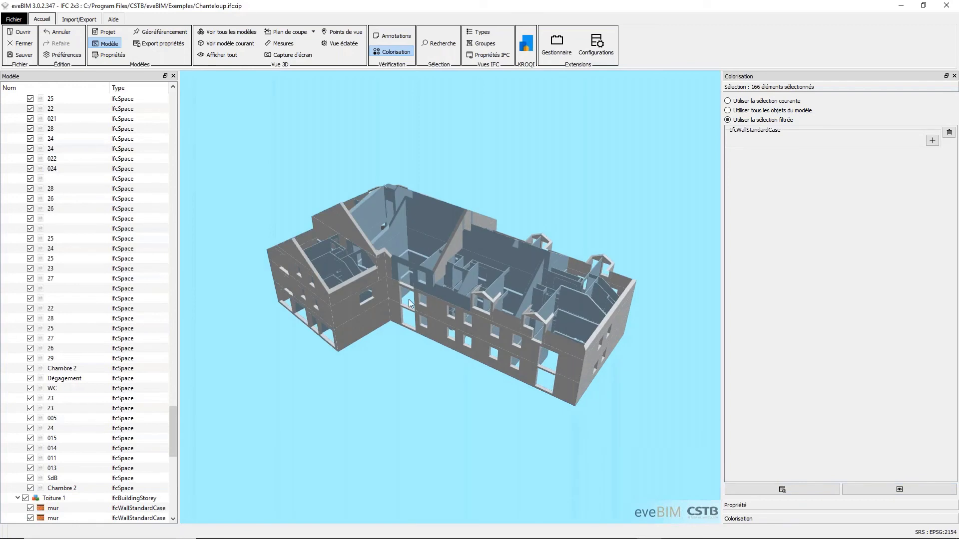
- Choose the IsExternal property of Pset_WallCommon as the colouring criterion and apply the colours to the walls
left_click(861, 506)
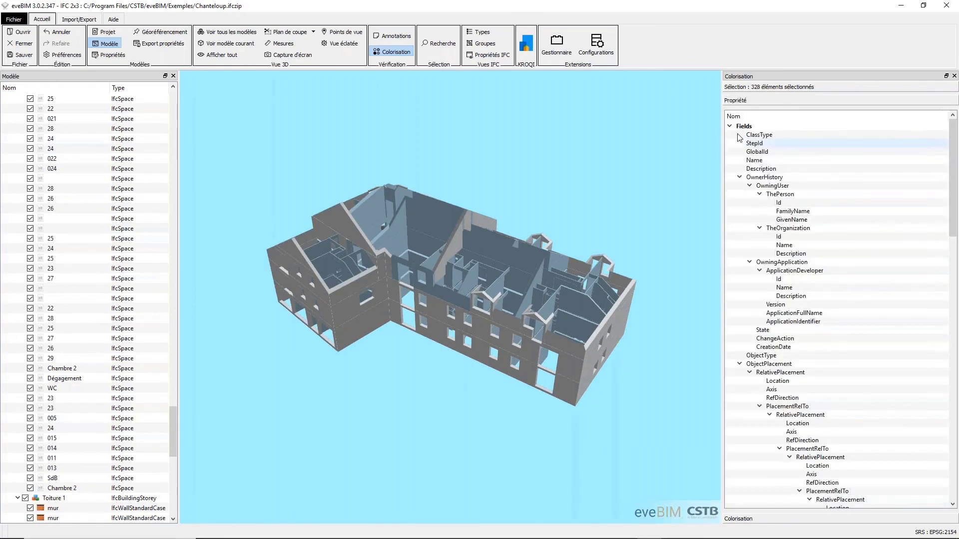
left_click(730, 134)
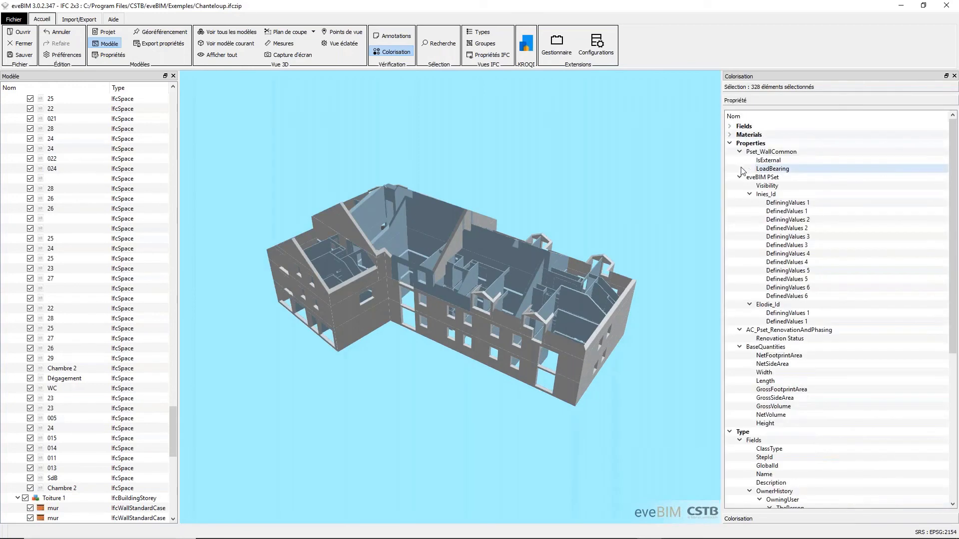
left_click(769, 160)
left_click(800, 519)
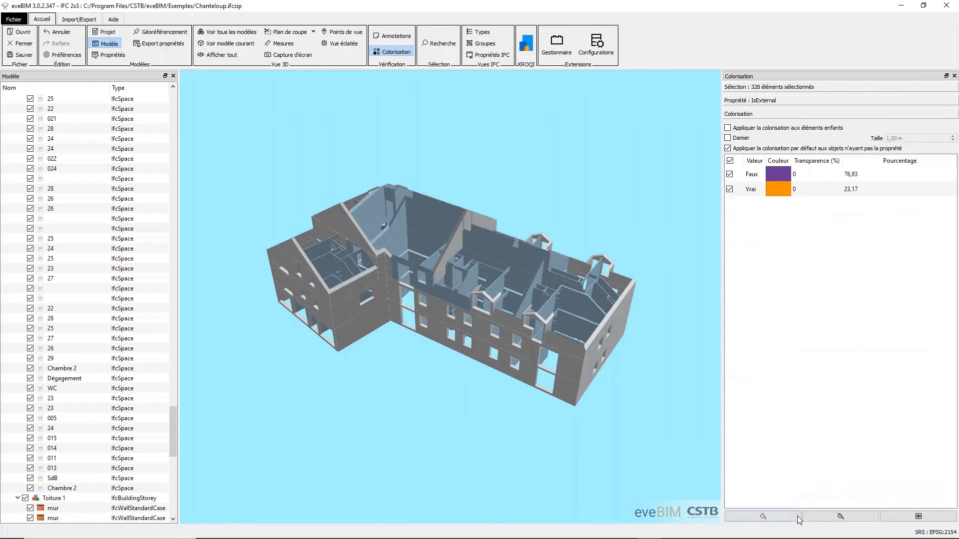
left_click(763, 515)
- Examine the IsExternal colours on the walls, especially around the triangular gable, and close the colouring
left_click(596, 415)
mouse_move(596, 416)
left_mouse_down()
mouse_move(507, 327)
mouse_move(346, 334)
mouse_move(400, 368)
mouse_move(442, 281)
left_mouse_up()
scroll(449, 282, "up", 5)
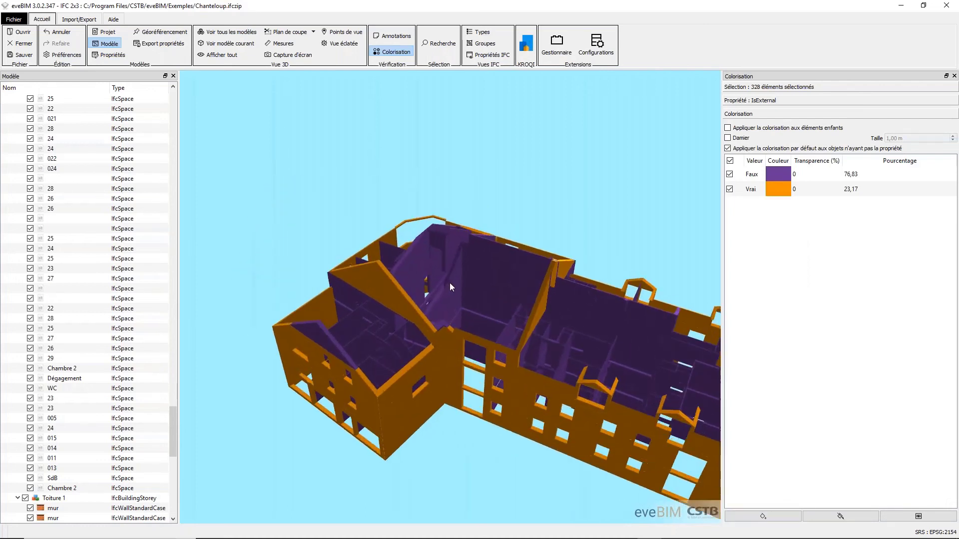
left_click_drag(370, 412, 497, 356)
left_click_drag(457, 398, 492, 340)
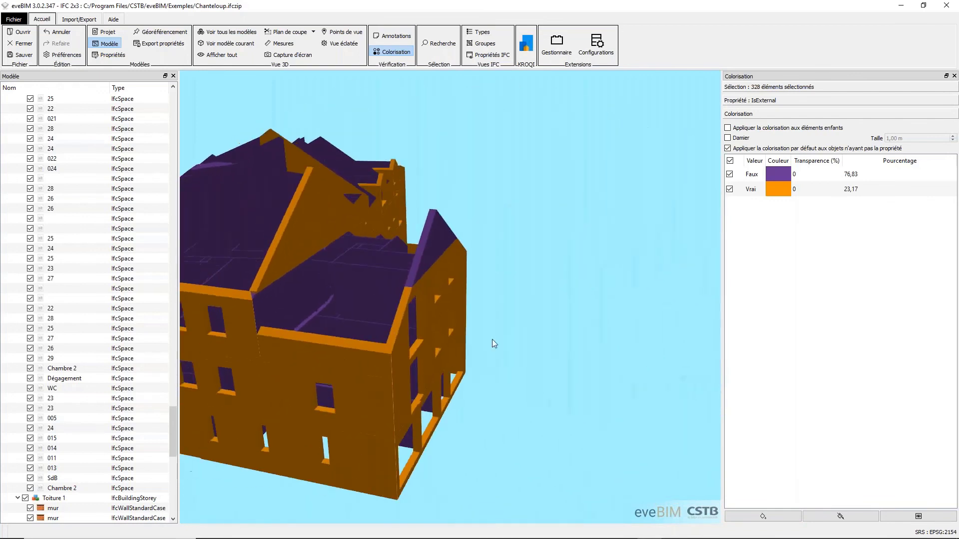
left_click_drag(486, 389, 505, 250)
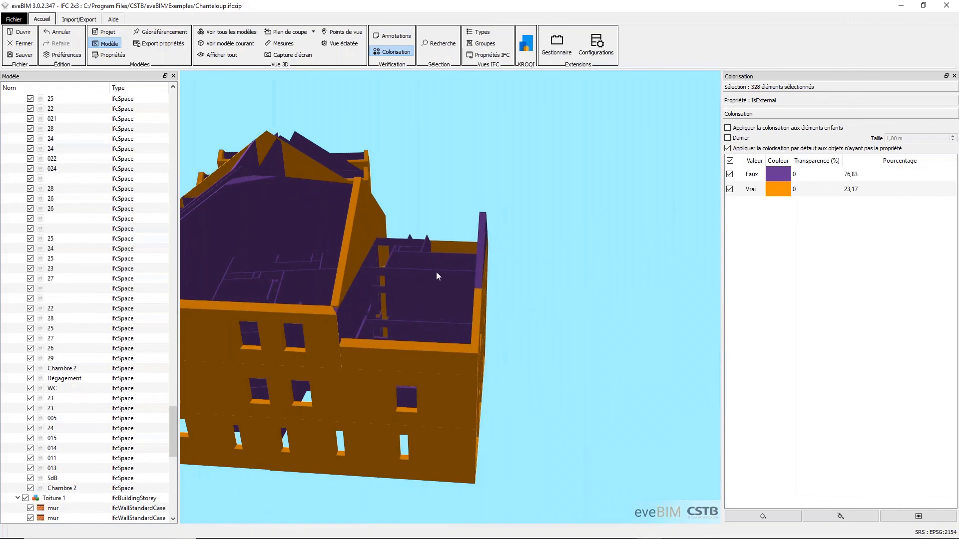
left_click_drag(436, 273, 413, 369)
scroll(505, 385, "down", 5)
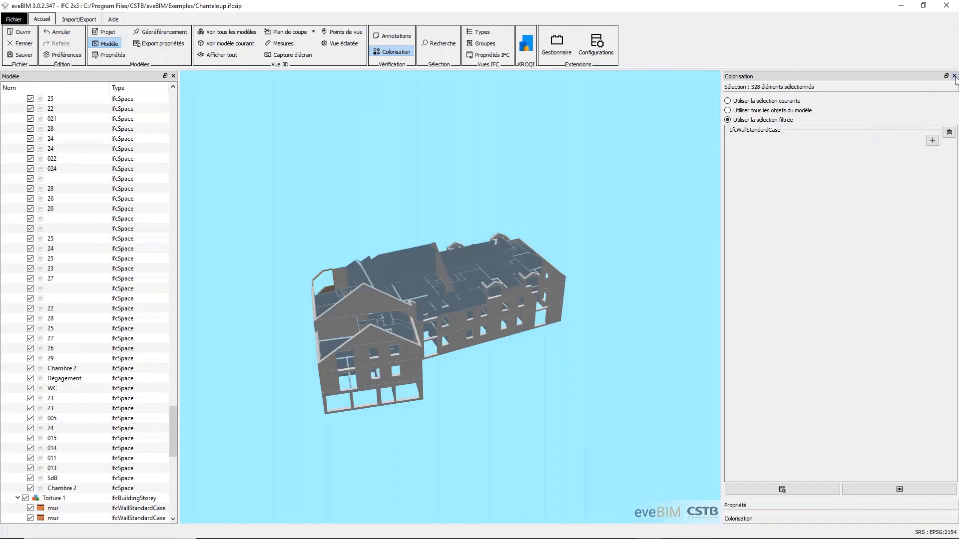
left_click(954, 76)
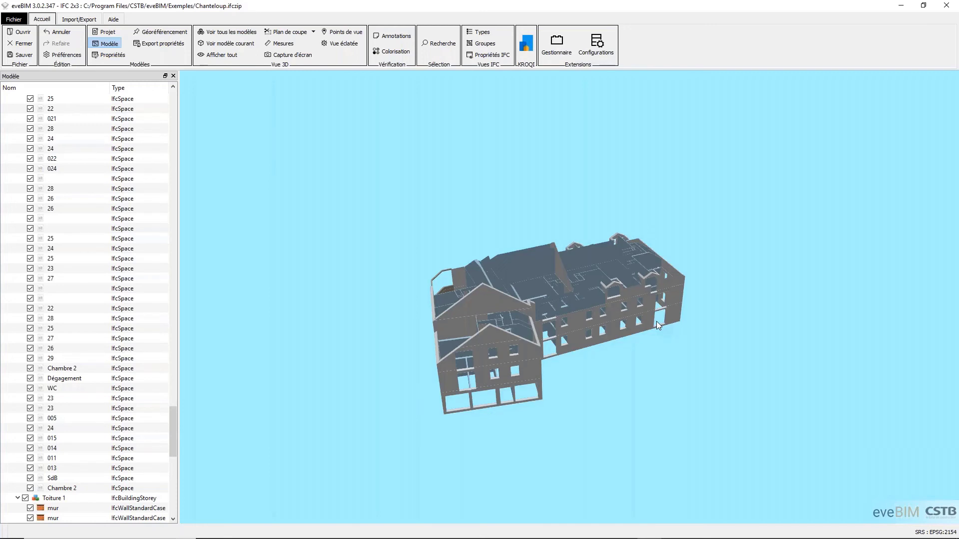
- Display the whole building and create a new BCF file for annotations
left_click(395, 38)
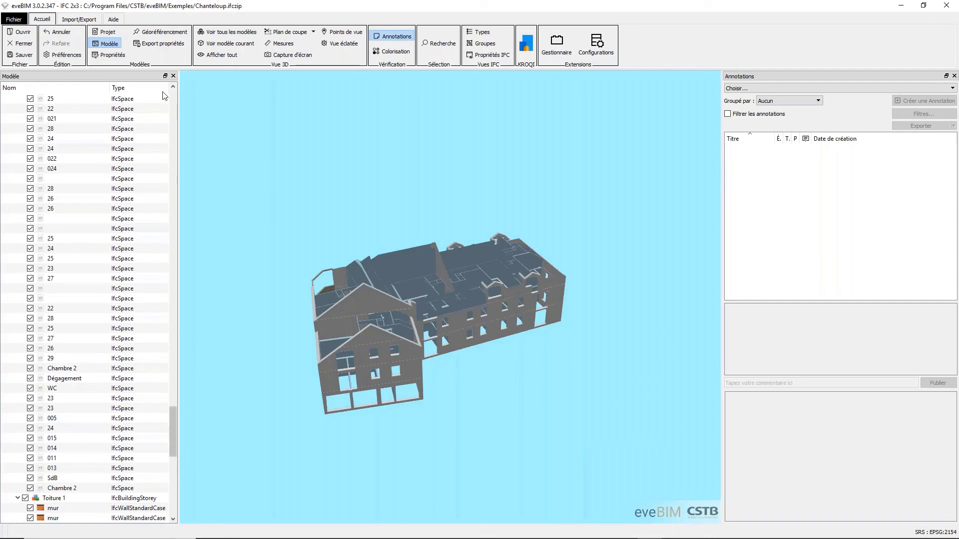
left_click(221, 55)
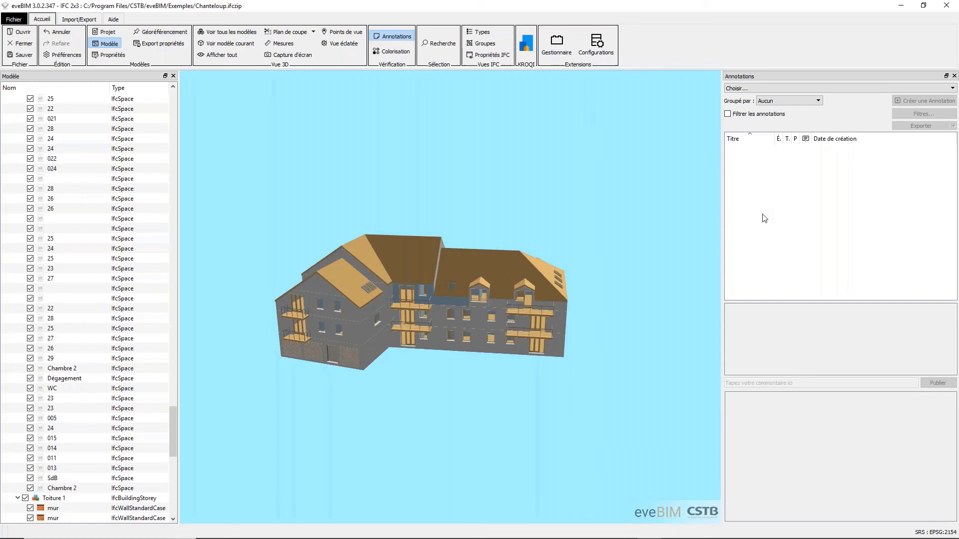
left_click(794, 89)
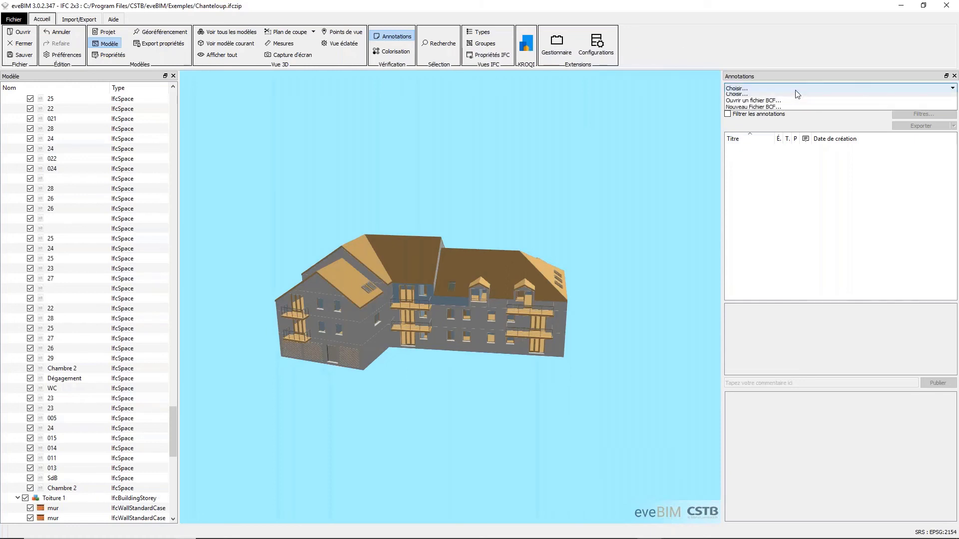
left_click(779, 109)
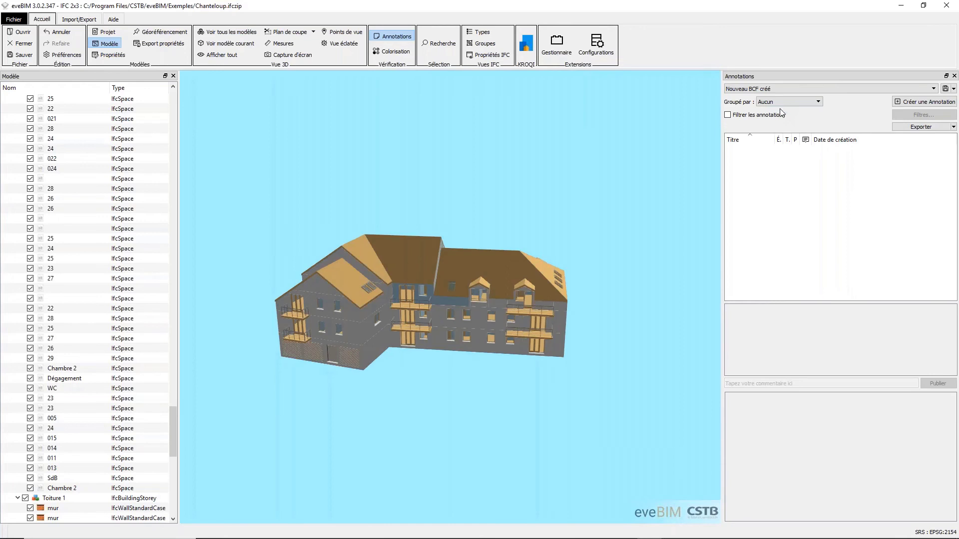
- Select the triangular Toiture 1 gable wall and start an annotation for it titled "Pas externe"
left_click(897, 103)
scroll(299, 374, "up", 5)
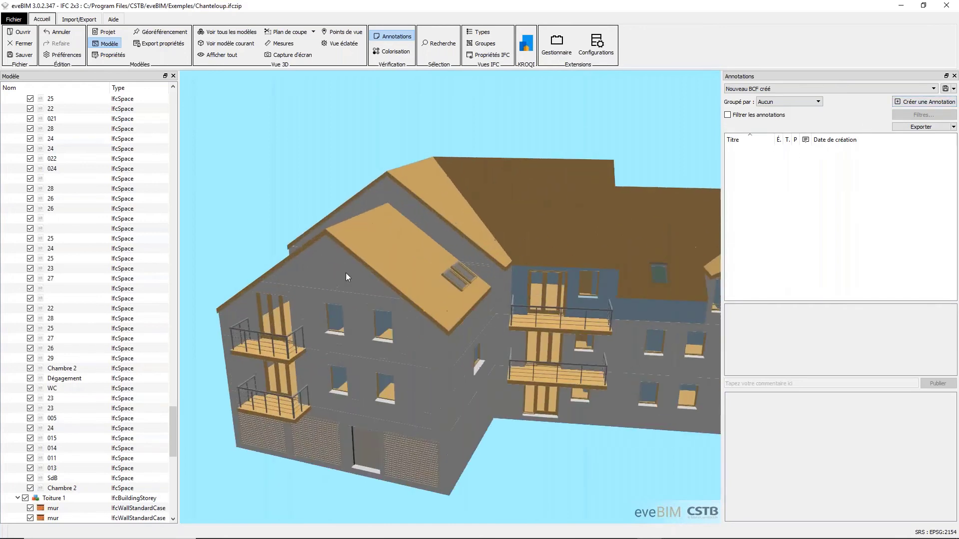
left_click(290, 268)
scroll(290, 267, "up", 5)
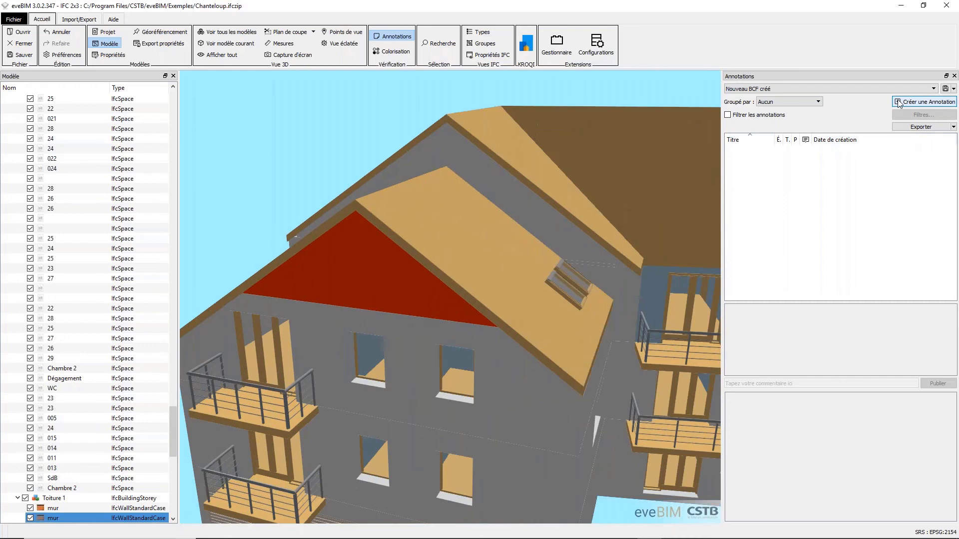
left_click(898, 103)
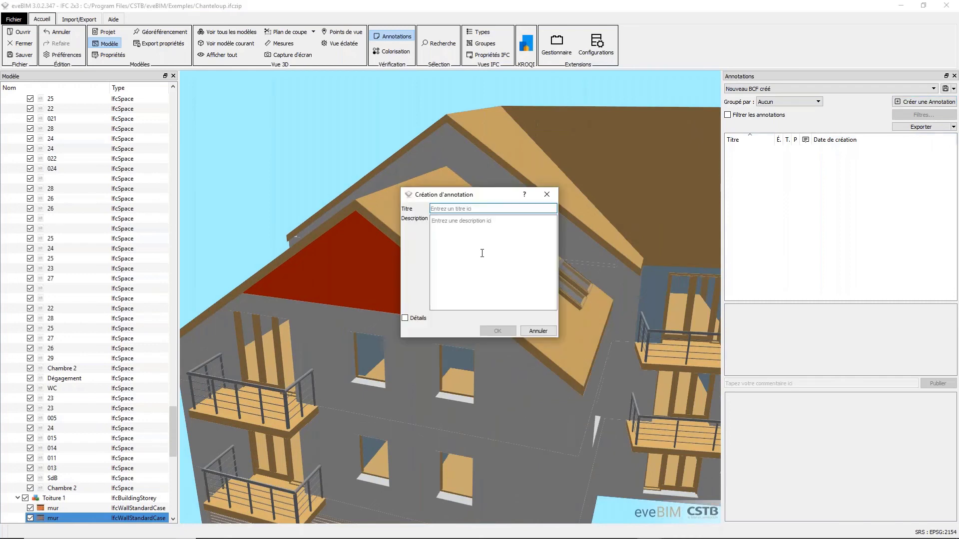
type("Mauc")
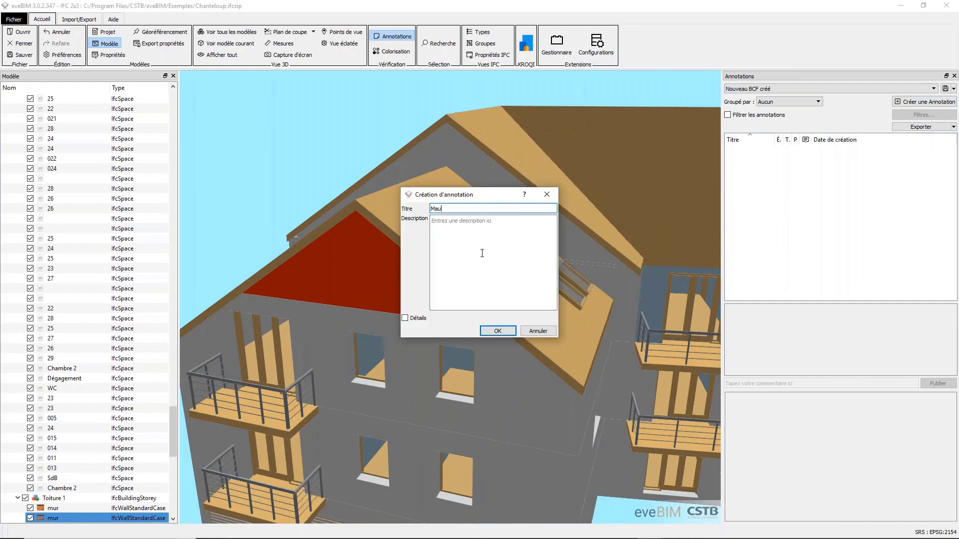
key("BackSpace")
key("BackSpace")
key("BackSpace")
type("Pas externe")
- Describe the annotation as "Problème propriété externe" and create it
left_click(482, 254)
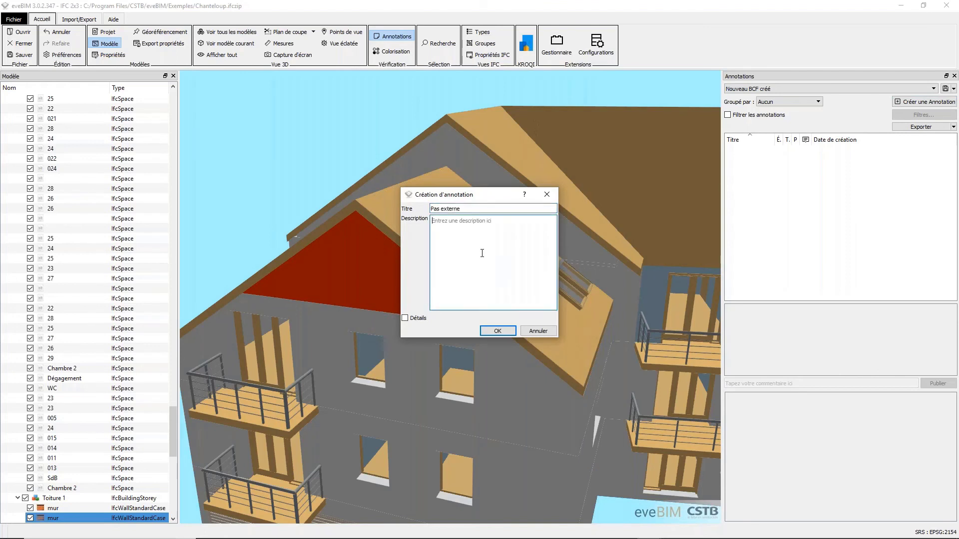
type("Pro")
type("blème")
type(" prpri")
type("priété")
type(" externe")
left_click(505, 329)
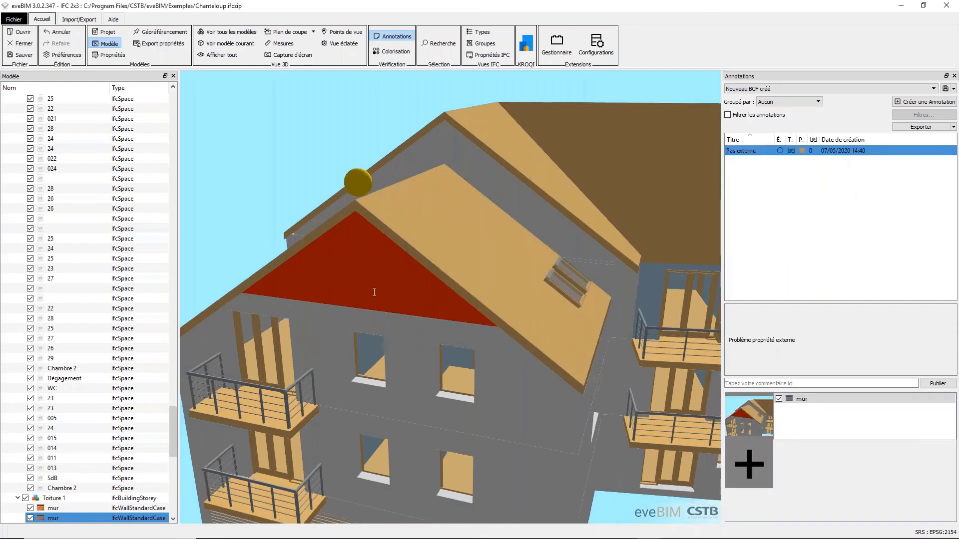
- View the annotated gable from other angles and distances, and restore the annotation's saved viewpoint
left_click_drag(374, 293, 555, 337)
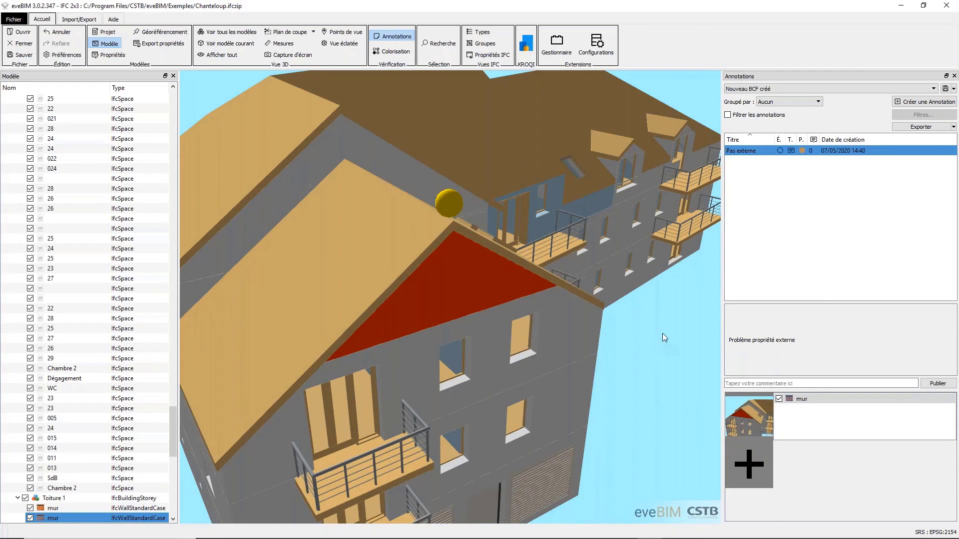
scroll(653, 330, "down", 3)
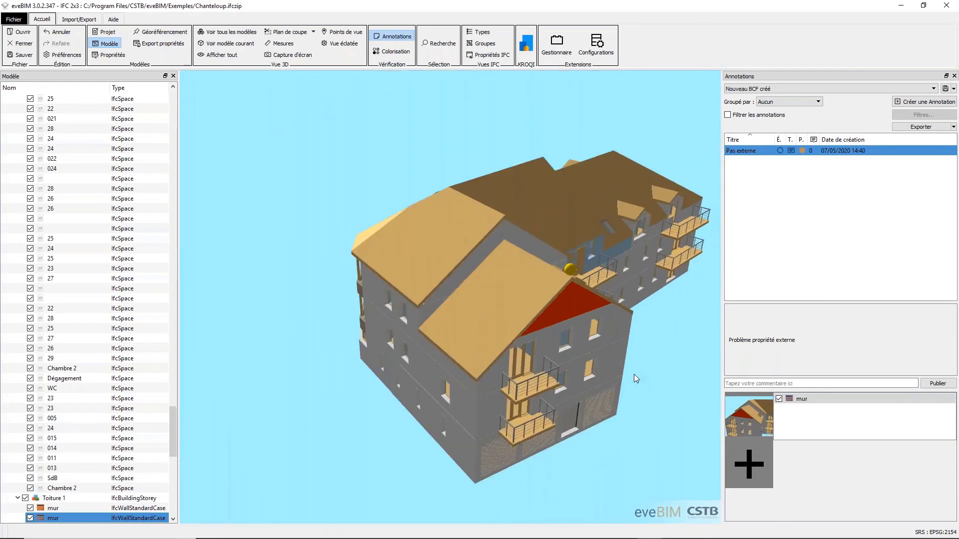
left_click_drag(634, 373, 320, 390)
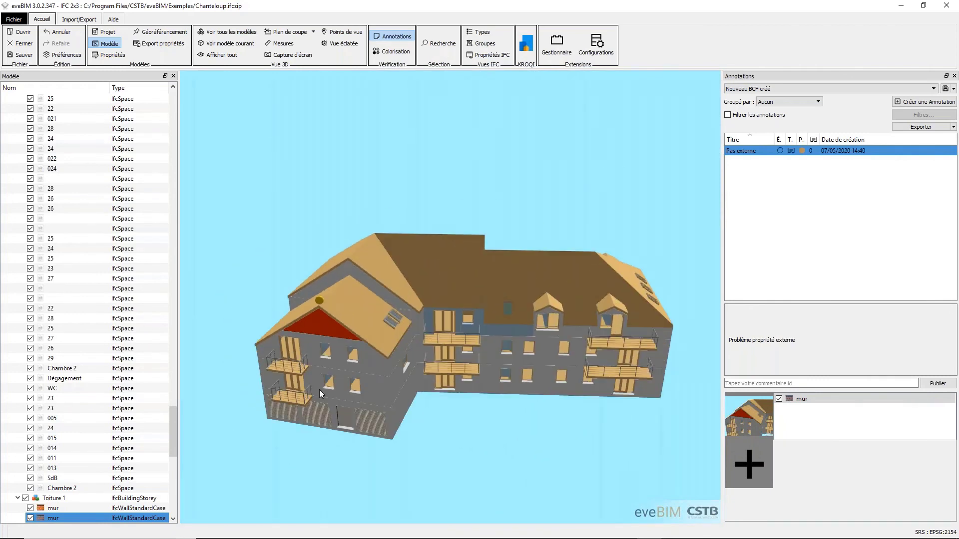
scroll(367, 386, "down", 2)
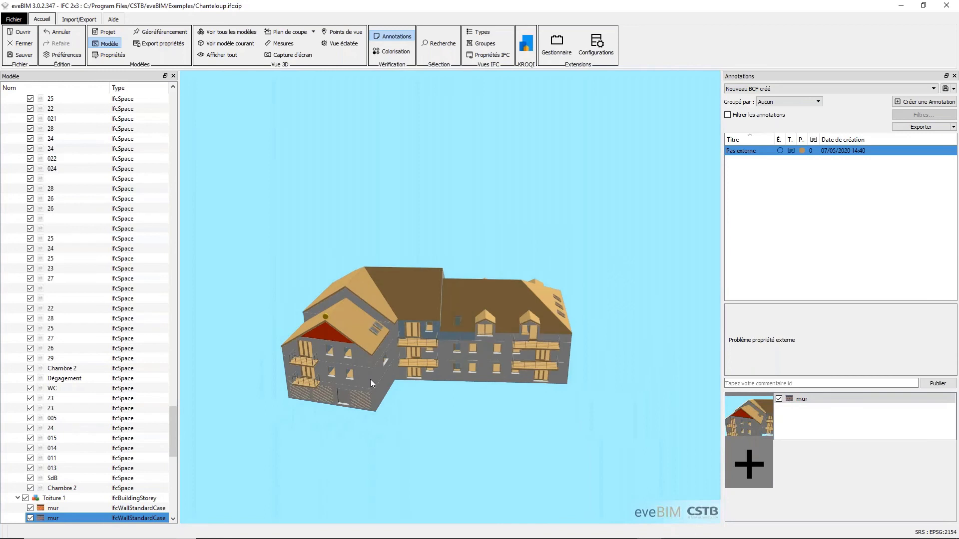
mouse_move(370, 379)
left_mouse_down()
mouse_move(378, 393)
mouse_move(375, 490)
left_mouse_up()
left_click(763, 430)
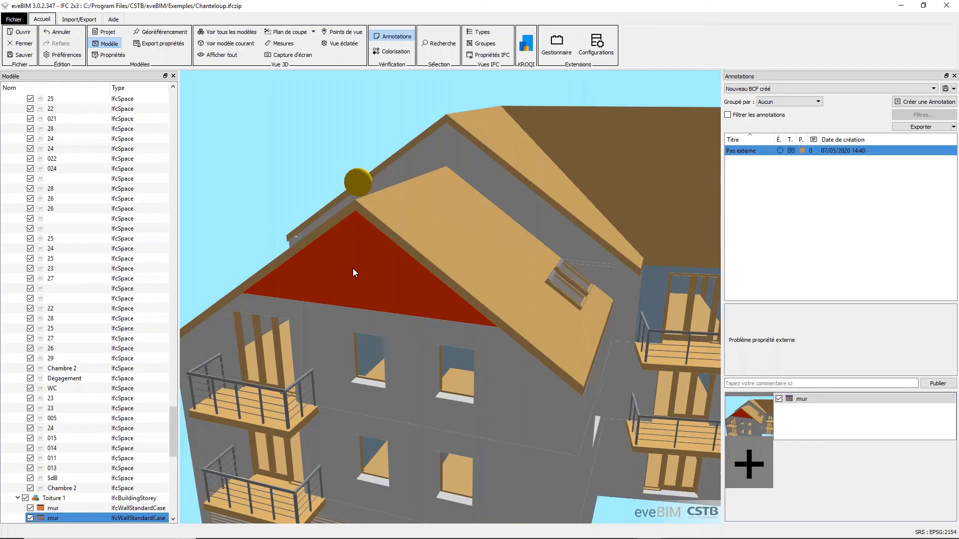
- Publish the comment "Ok je m'occupe" on the "Pas externe" annotation
left_click(759, 383)
type("Ok j")
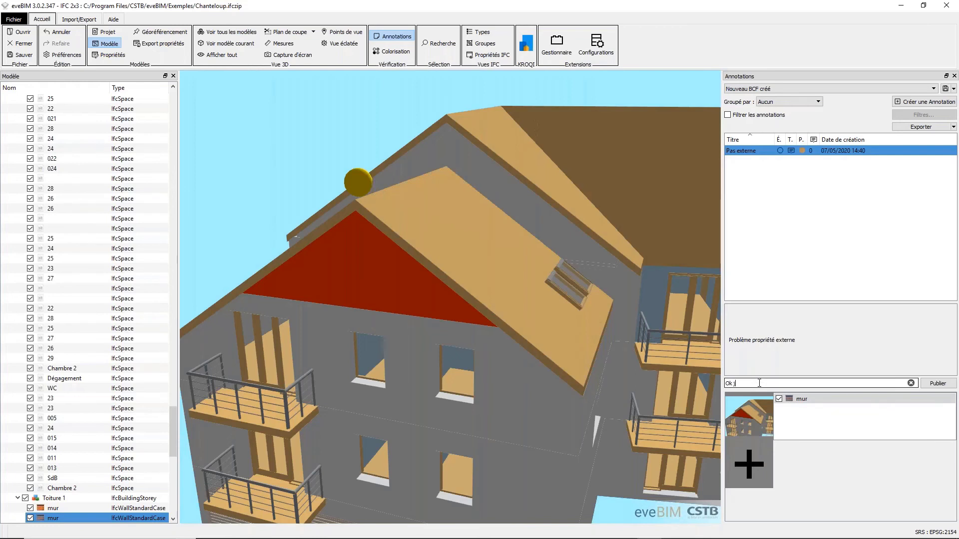
type("e m'occupe")
key("Return")
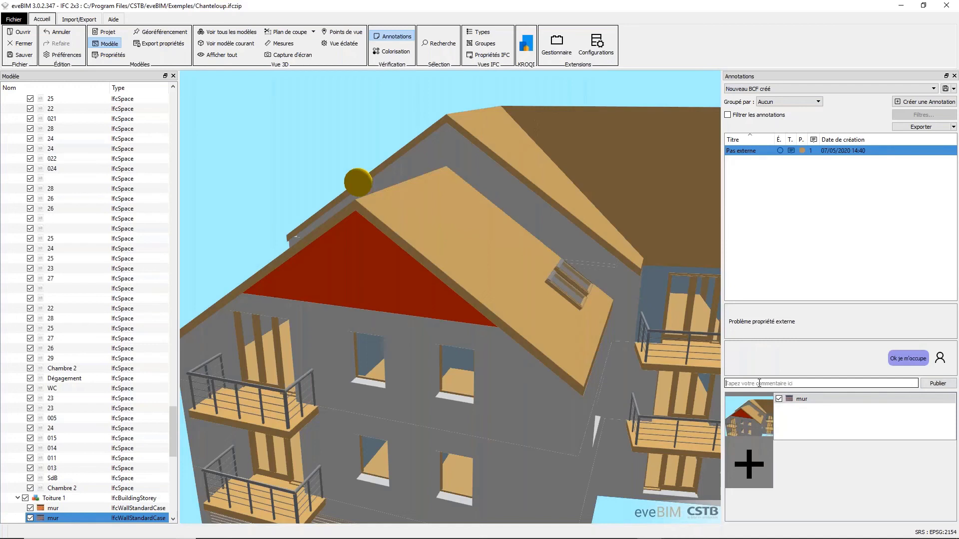
- Deselect the current BCF file and close the annotations
left_click(790, 88)
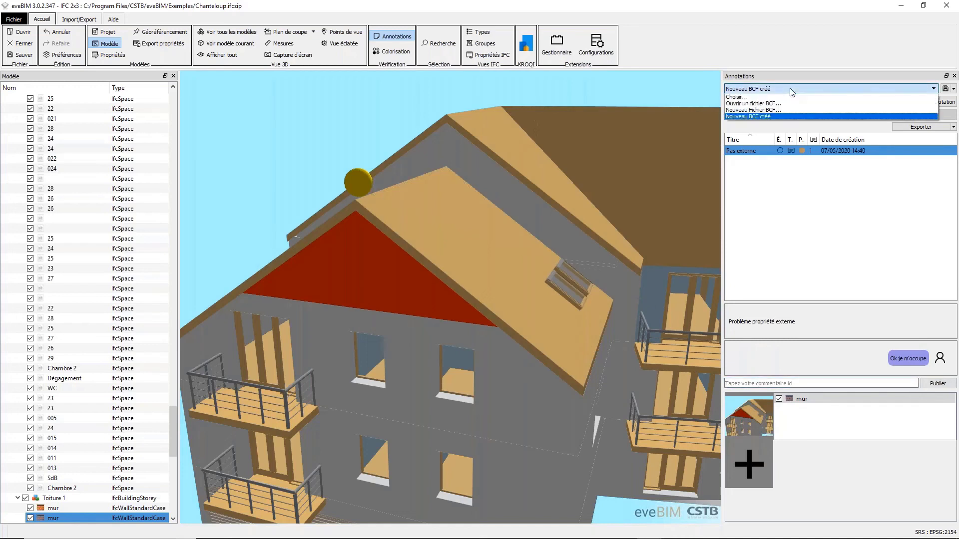
left_click(761, 97)
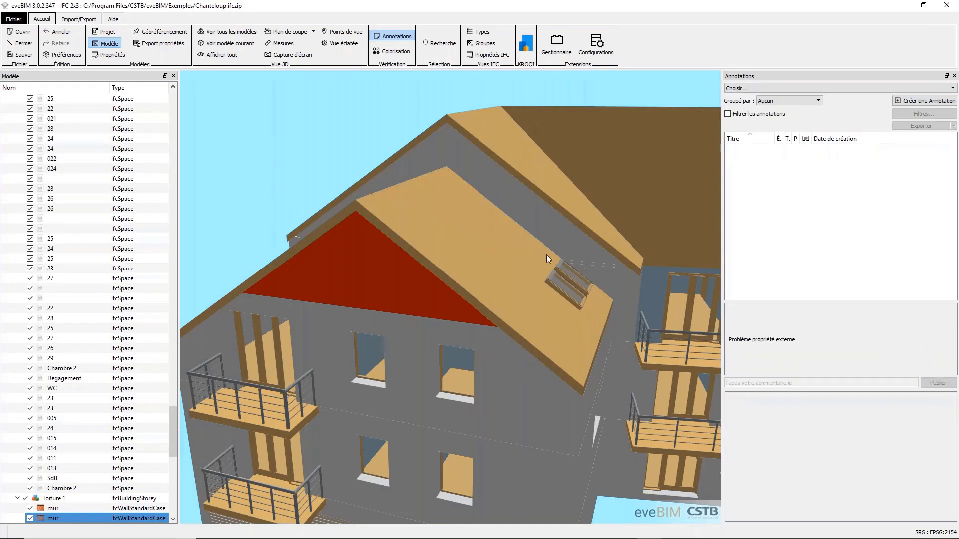
left_click(954, 75)
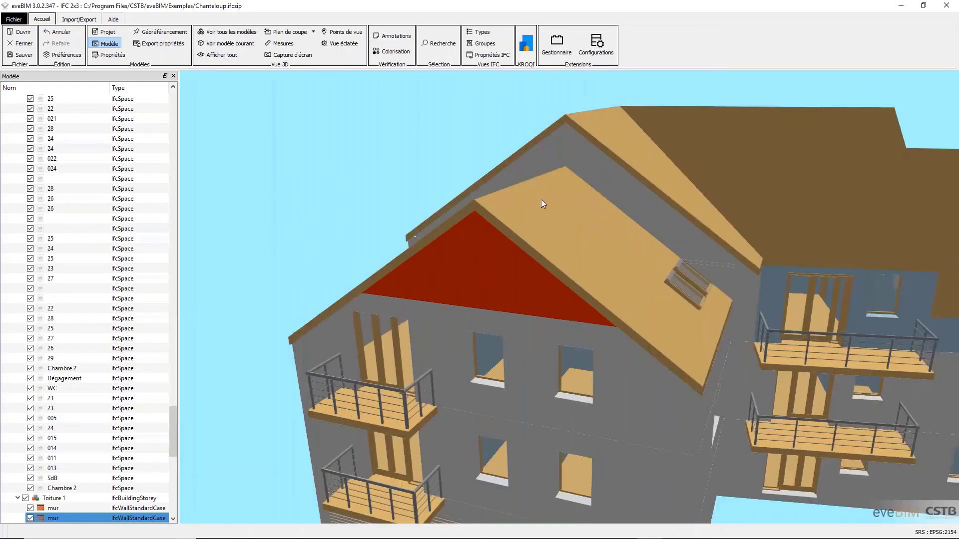
- Open the KROQI platform and connect with the saved user account
scroll(541, 199, "down", 5)
left_click_drag(708, 274, 379, 353)
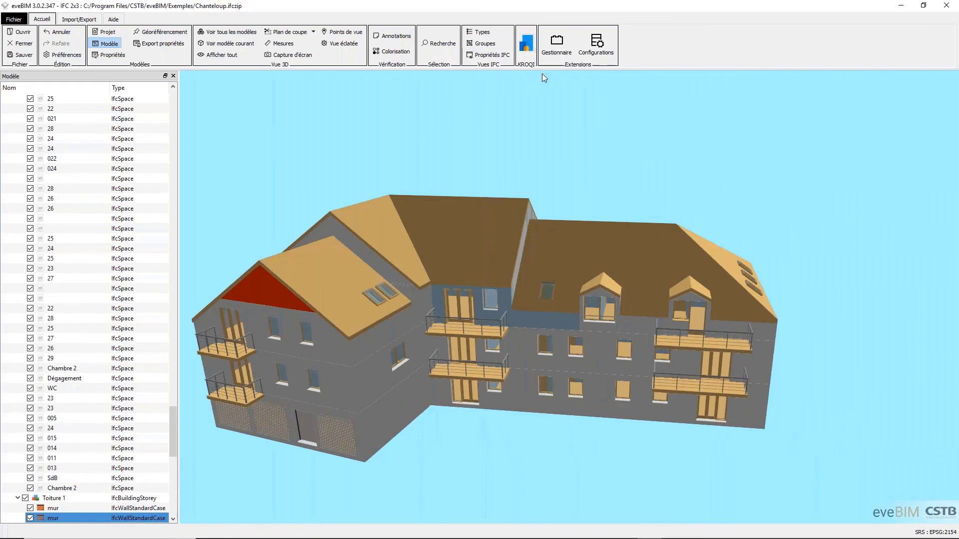
left_click(528, 44)
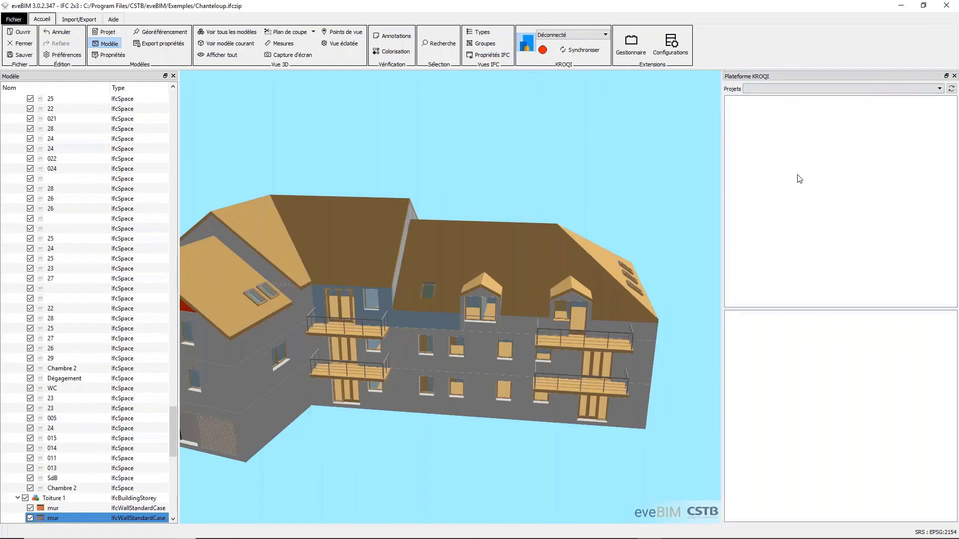
left_click(556, 40)
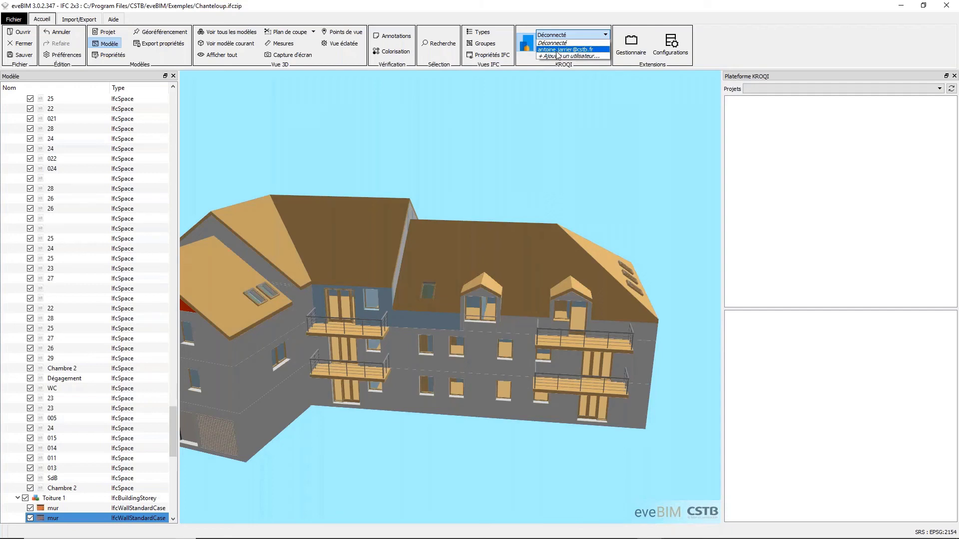
left_click(558, 50)
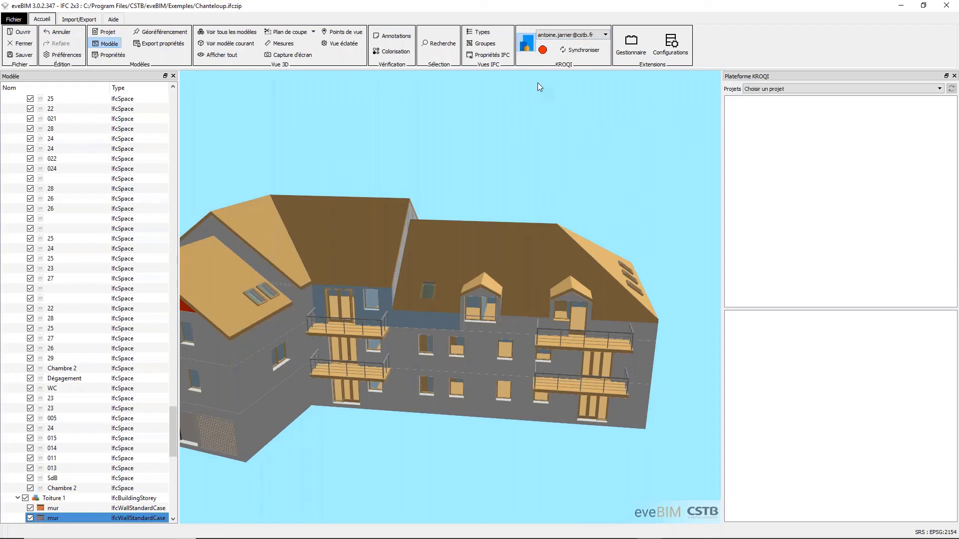
- Check the KROQI connection status and load the files of the project "01 - Le Mas des Acacias"
mouse_move(545, 55)
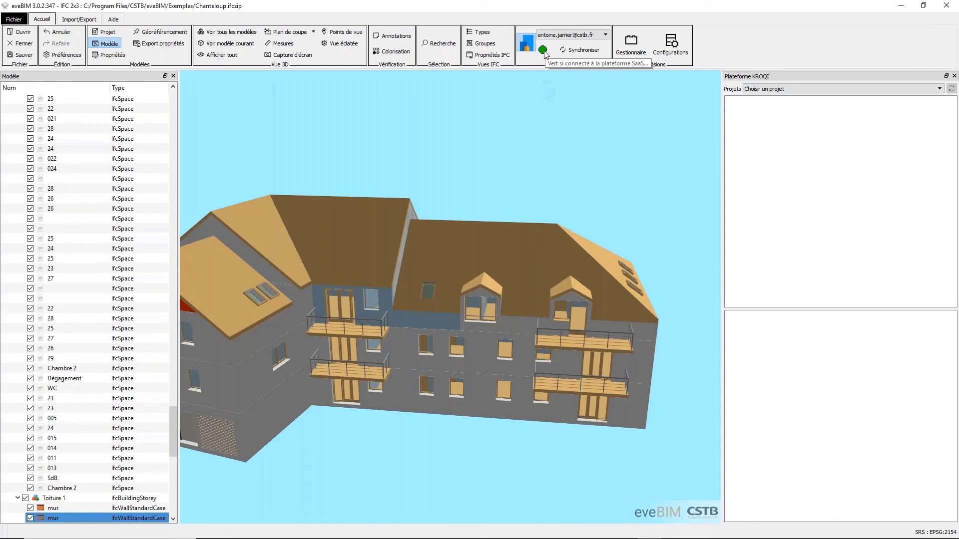
scroll(568, 145, "down", 4)
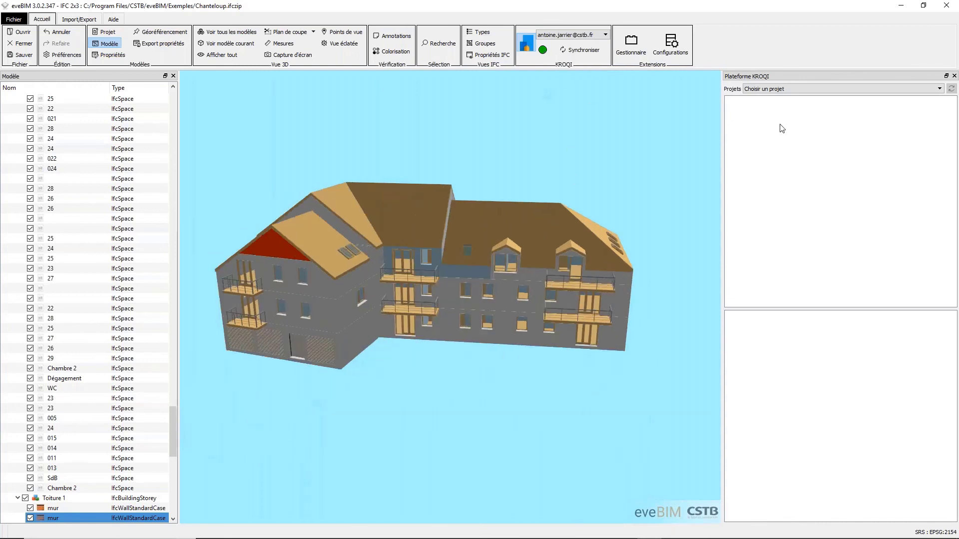
left_click(810, 88)
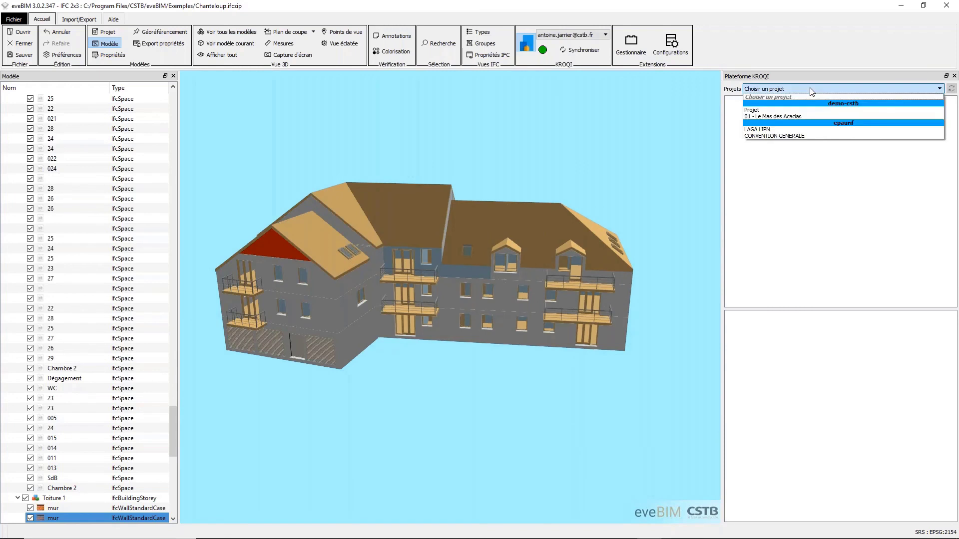
left_click(778, 117)
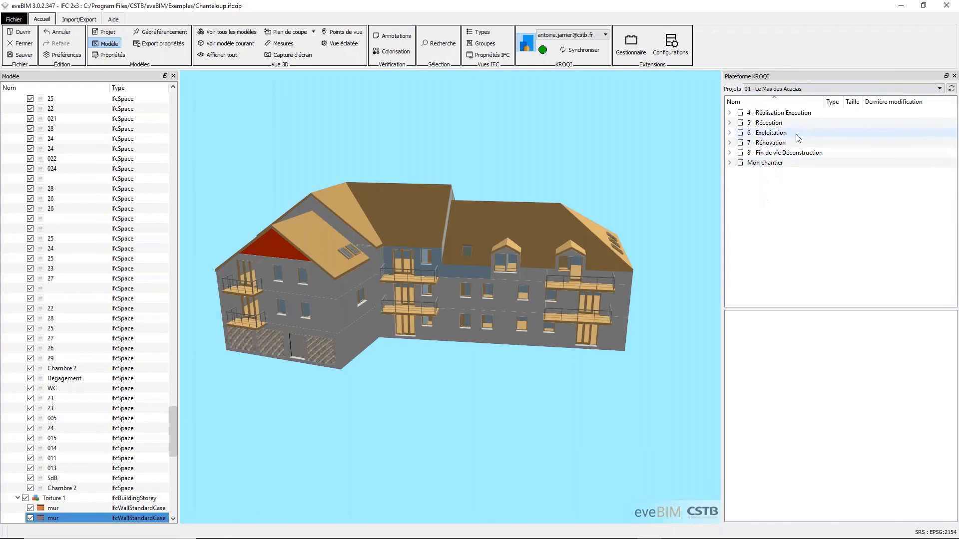
- Expand the Mon chantier, 8 - Fin de vie Déconstruction and 7 - Rénovation folders, plus the protocols subfolders of Rénovation and Mon chantier, and look through them
left_click(730, 163)
left_click(730, 152)
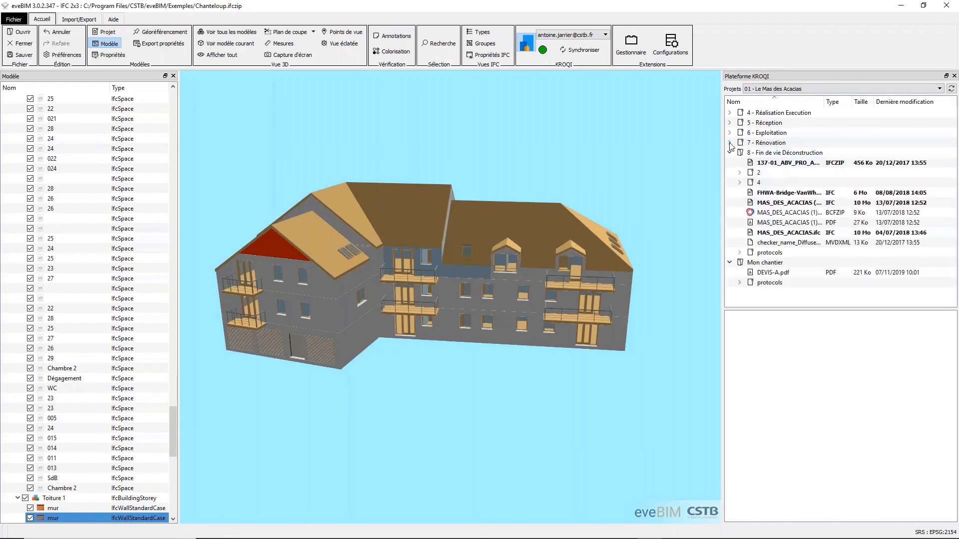
left_click(730, 142)
left_click(740, 152)
scroll(749, 225, "down", 1)
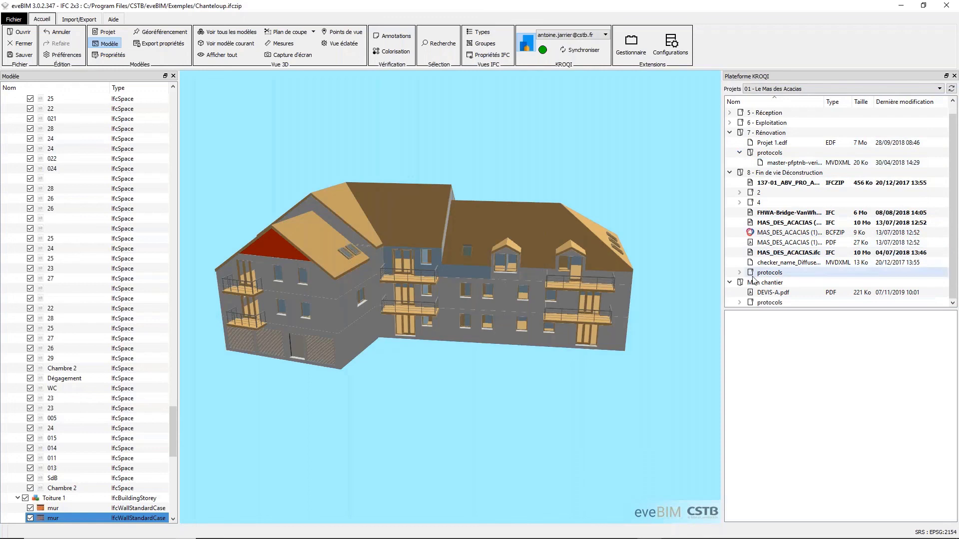
left_click(740, 302)
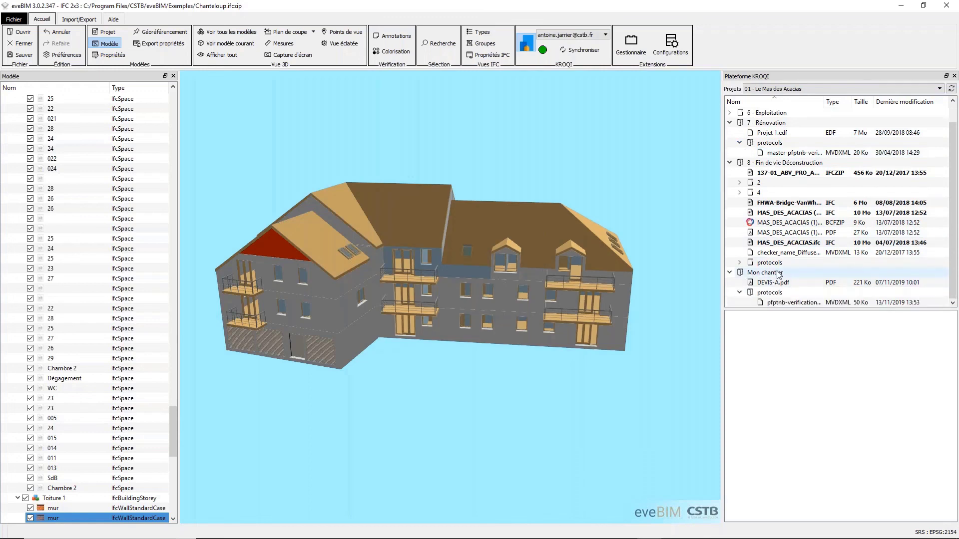
scroll(794, 244, "up", 2)
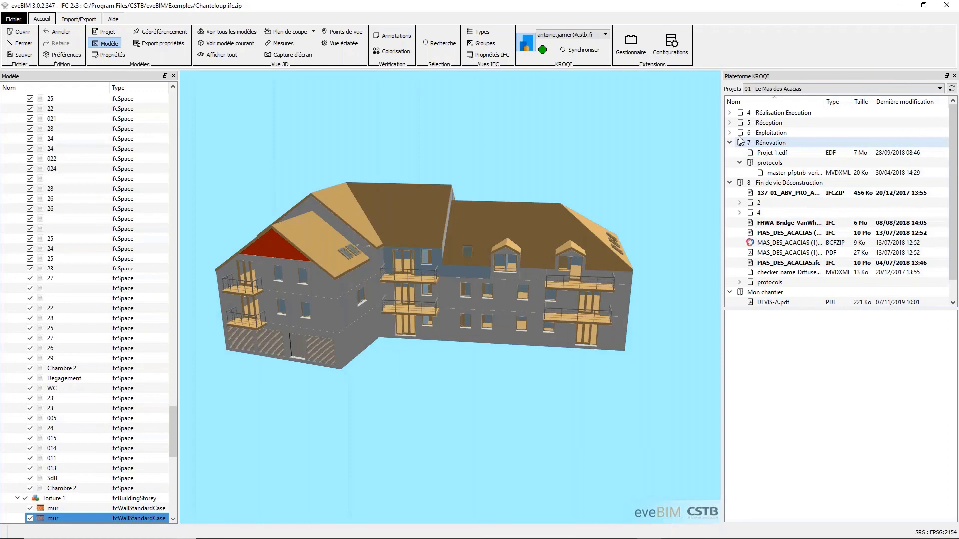
scroll(800, 261, "down", 1)
- Open MAS_DES_ACACIAS.ifc from the 8 - Fin de vie Déconstruction folder and decline to send a screenshot to KROQI
left_click(795, 243)
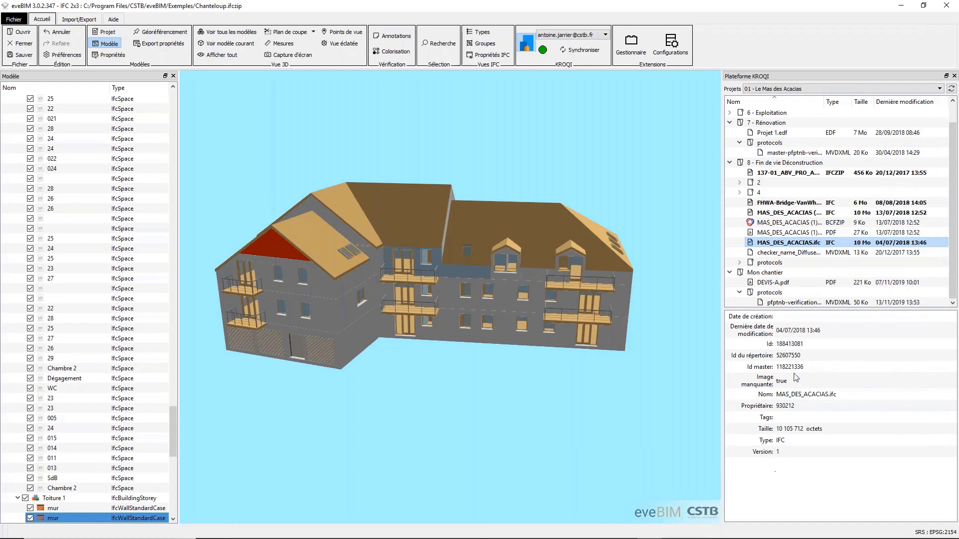
left_click(777, 245)
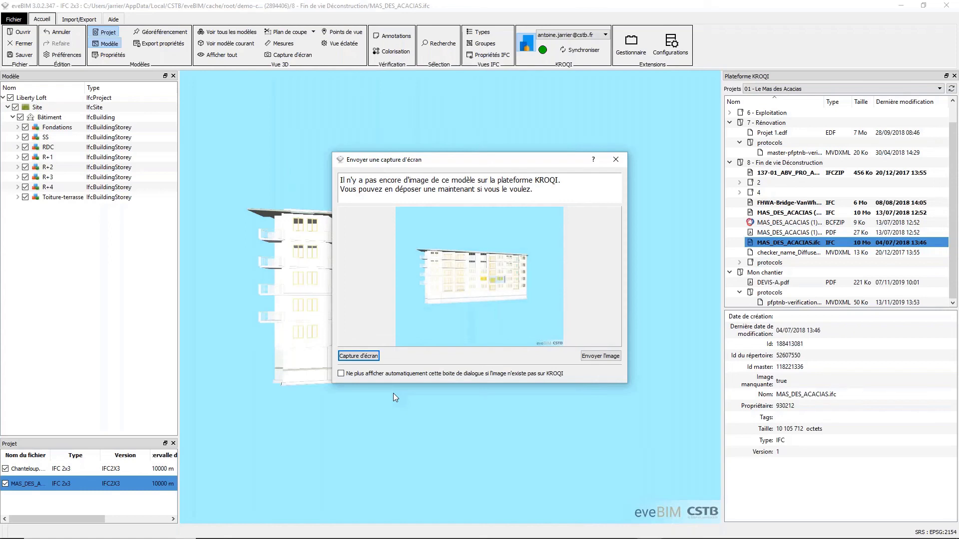
left_click(616, 160)
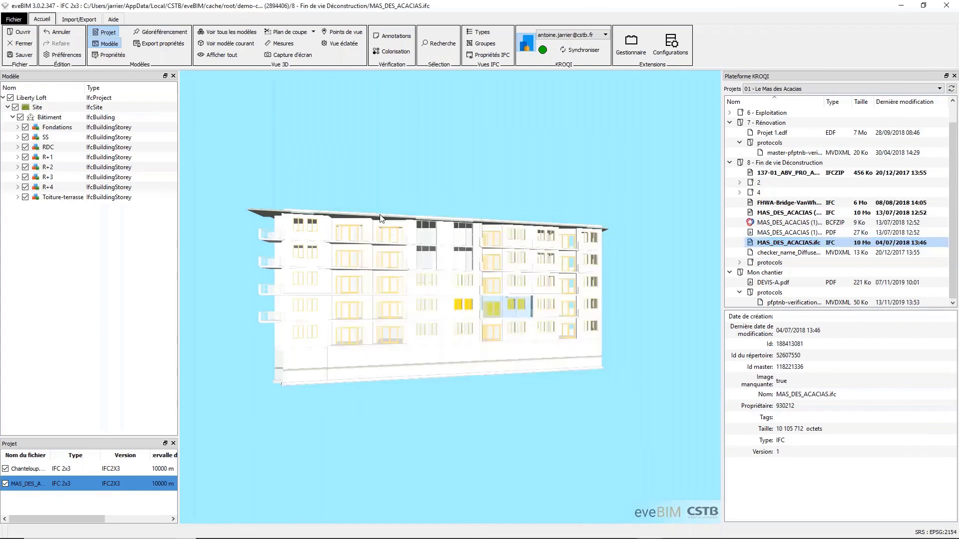
left_click_drag(382, 219, 537, 342)
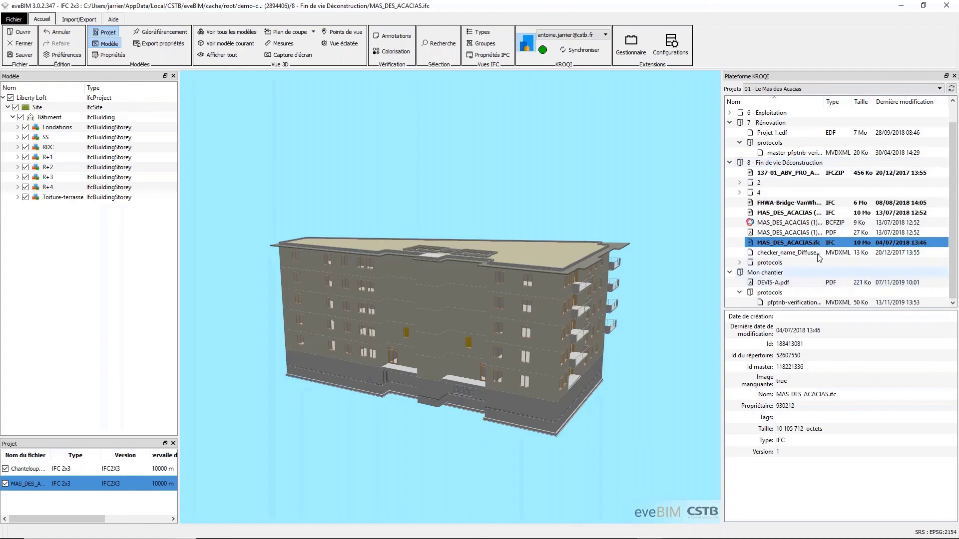
- View the quote DEVIS-A.pdf from the Mon chantier folder and close the document
double_click(770, 285)
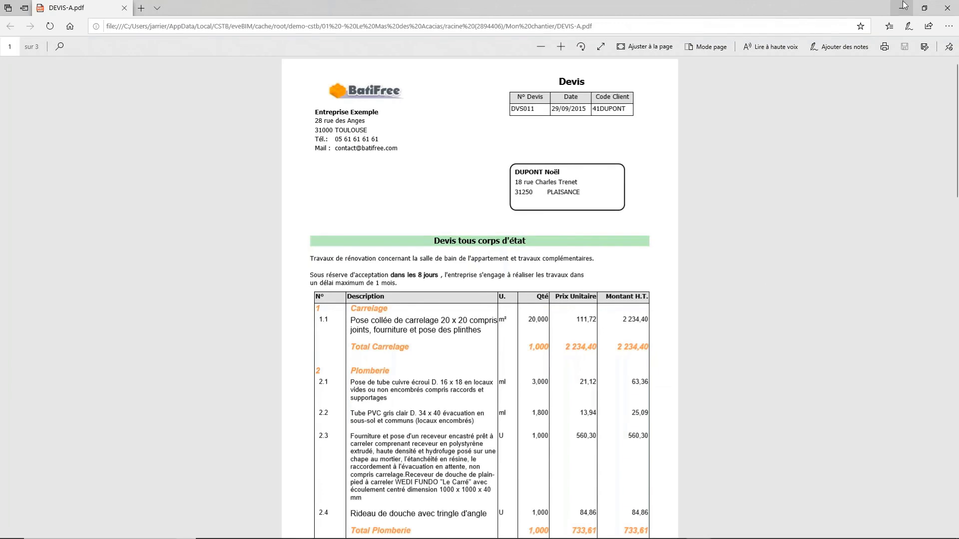
left_click(948, 7)
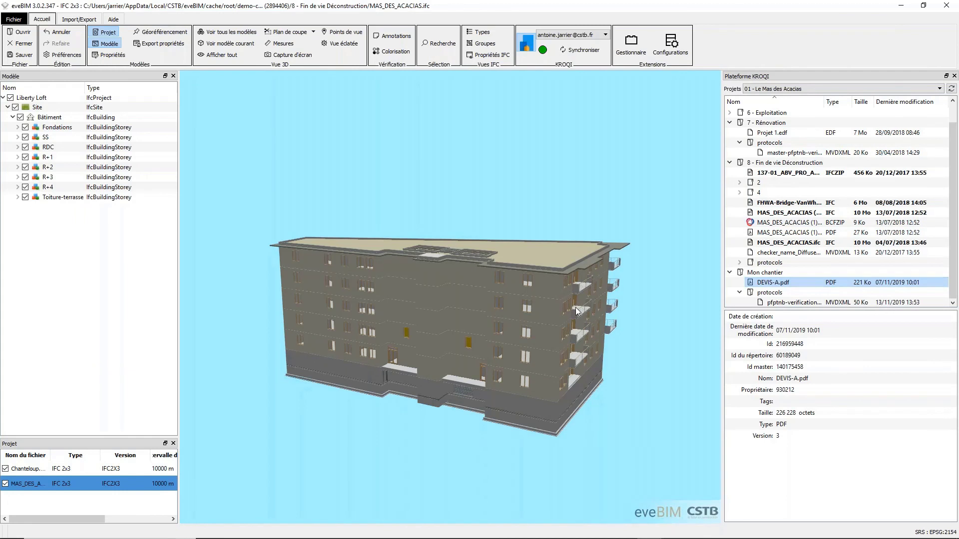
- Close the MAS_DES_ACACIAS model and reframe the 3D view
left_click_drag(576, 307, 231, 402)
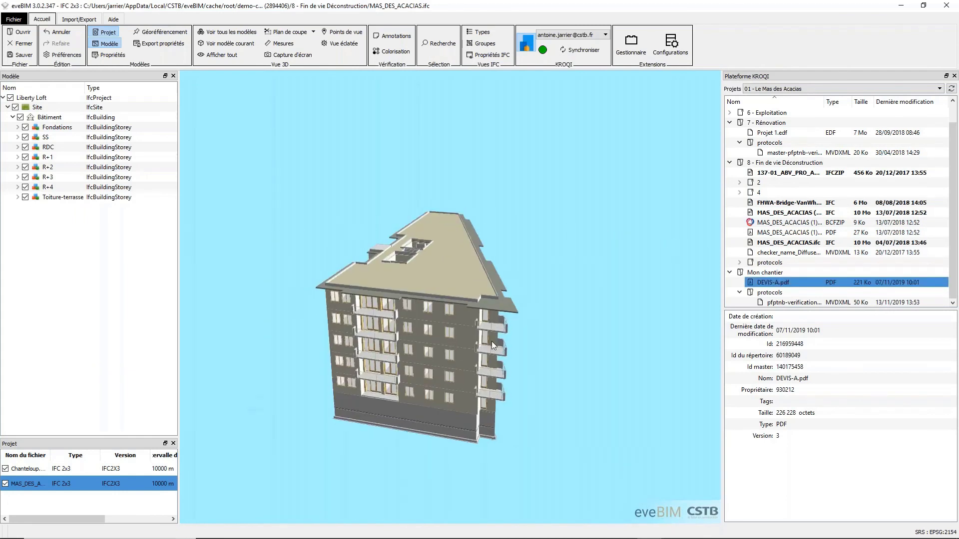
left_click(24, 46)
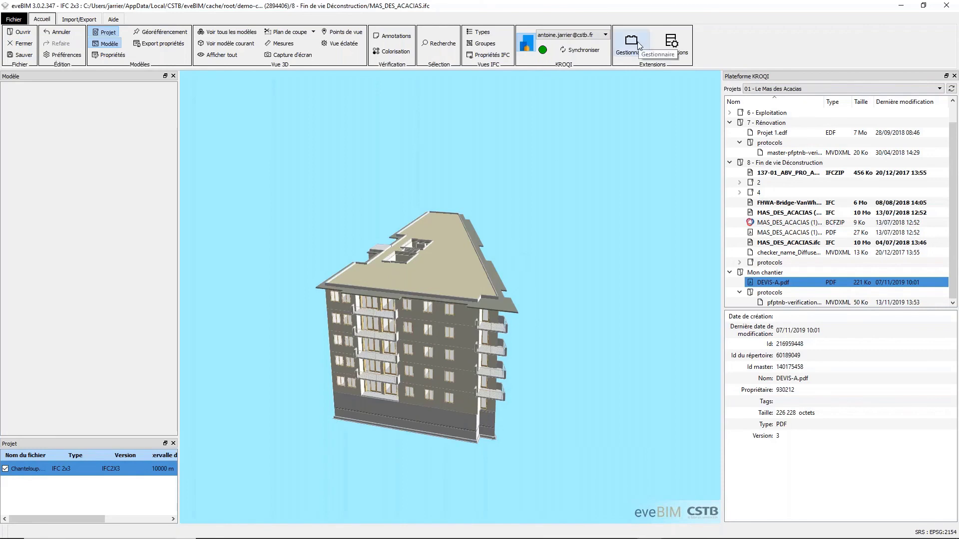
left_click_drag(613, 193, 520, 231)
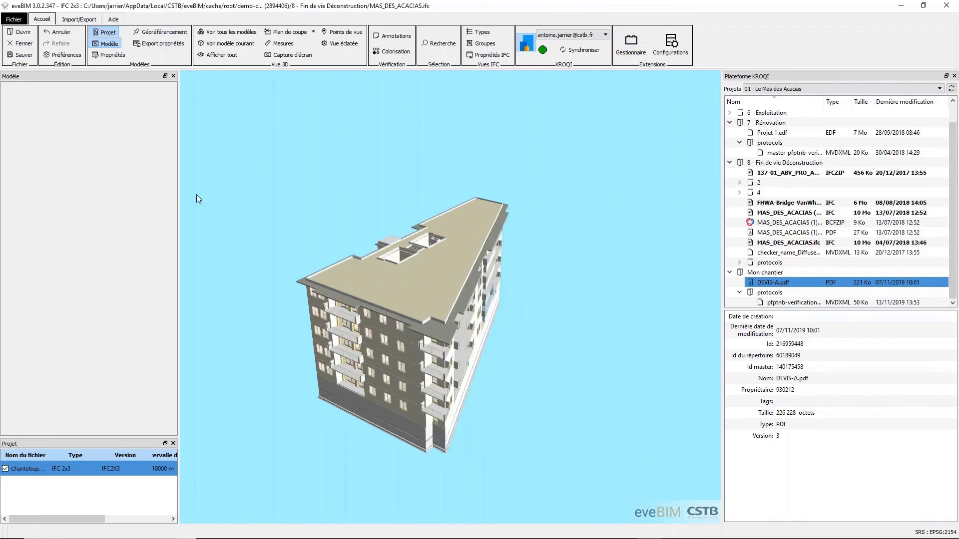
left_click(238, 49)
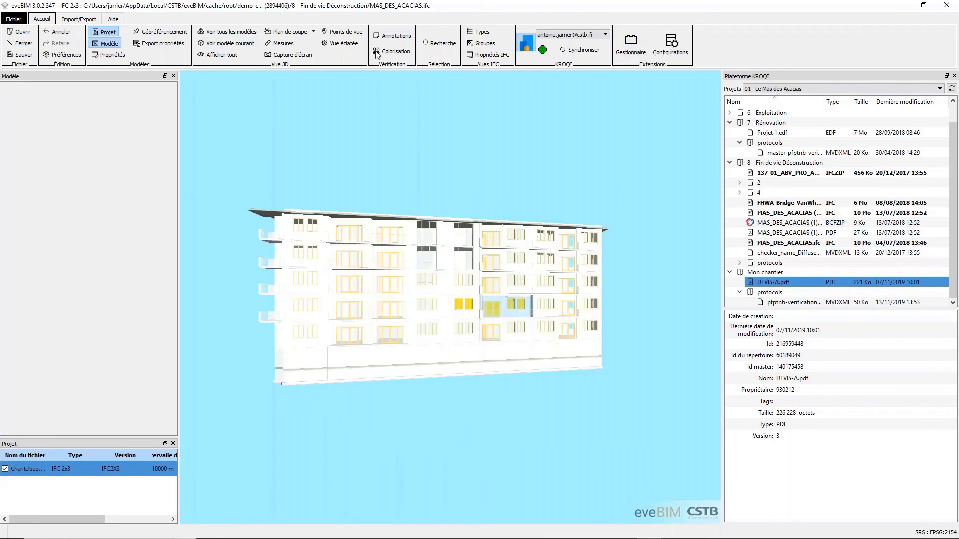
left_click(630, 43)
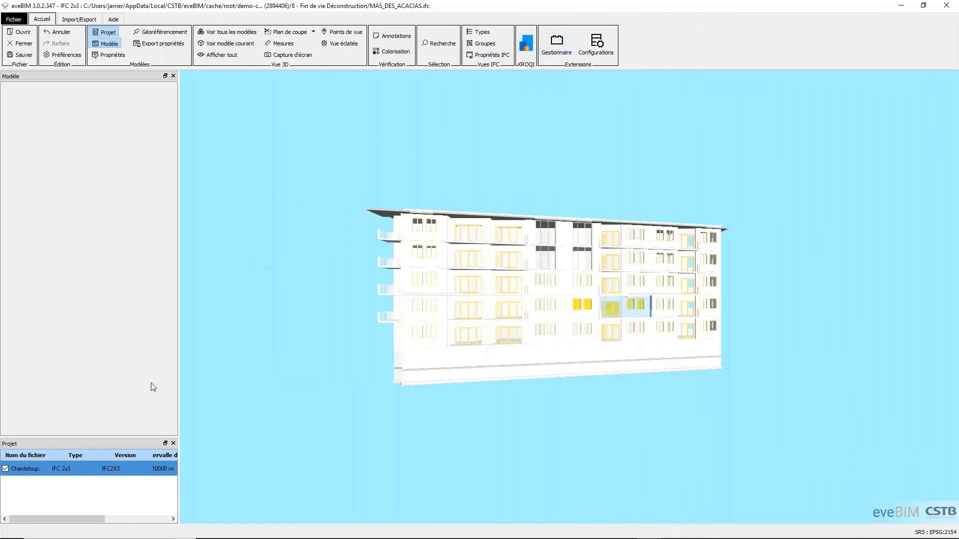
left_click(557, 45)
left_click_drag(551, 146, 618, 149)
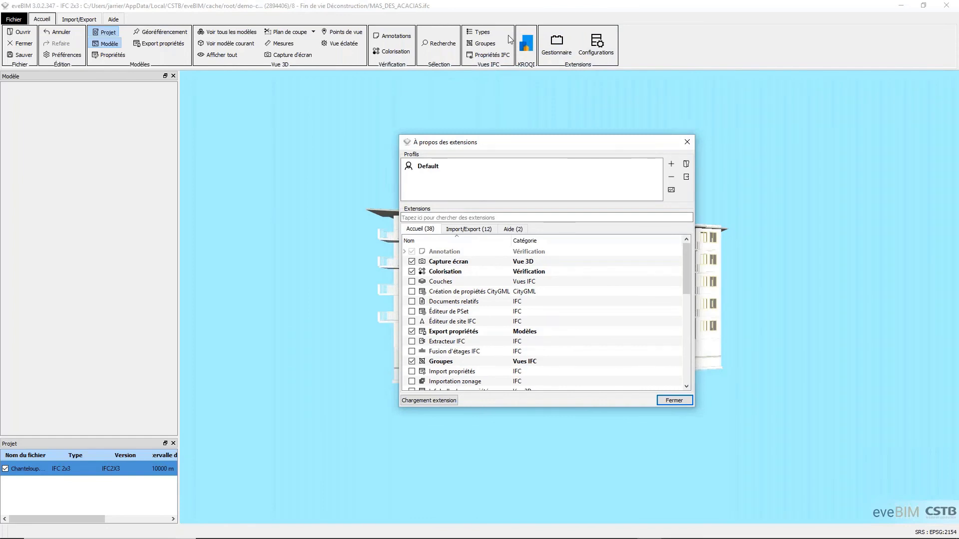
left_click(36, 469)
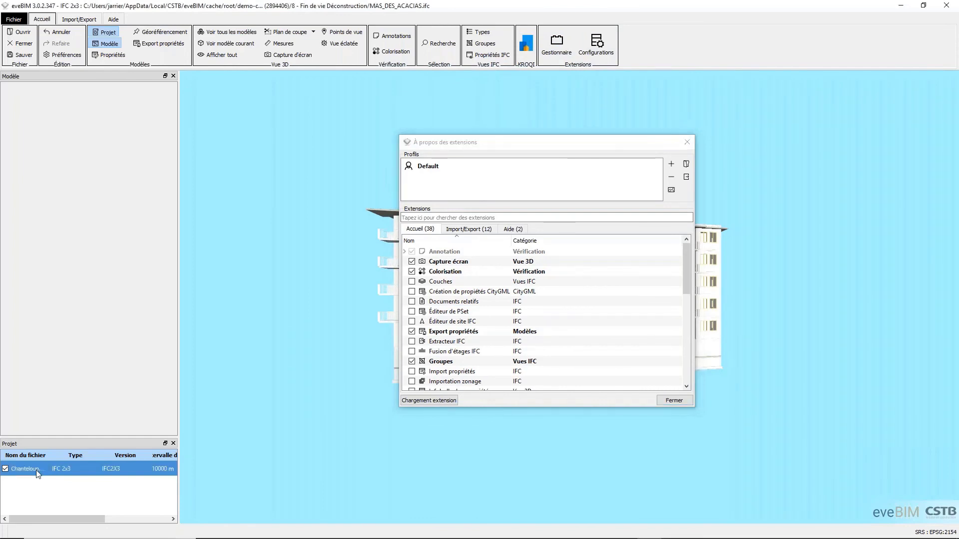
left_click_drag(221, 257, 241, 229)
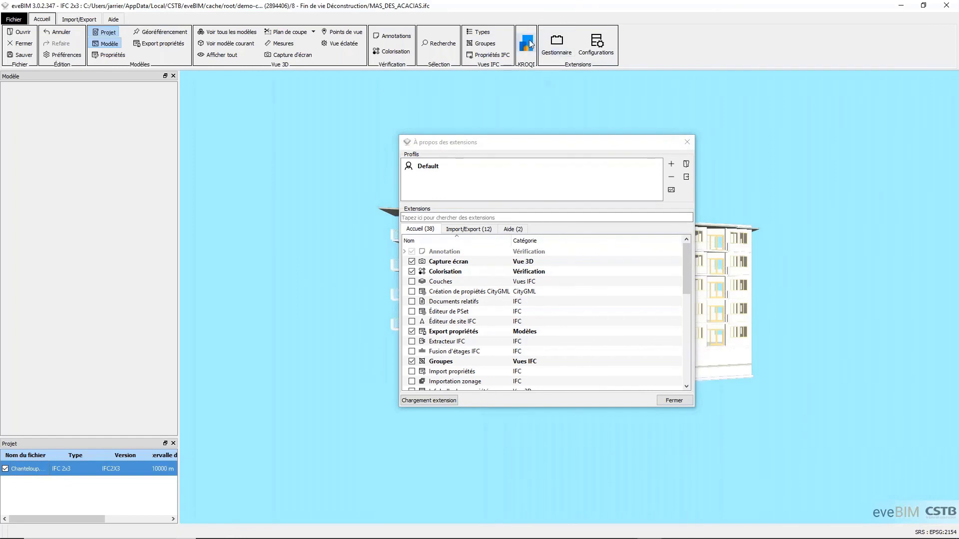
left_click(687, 143)
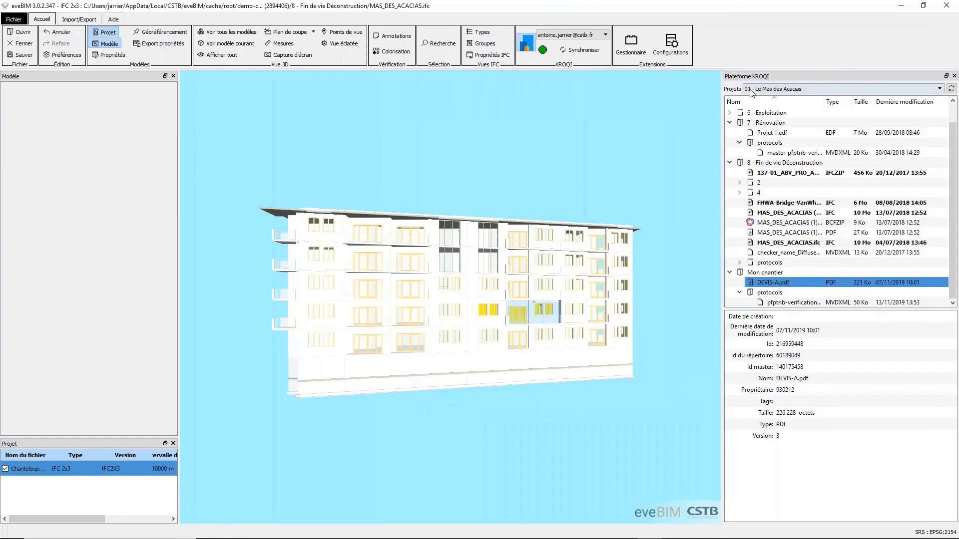
left_click(751, 93)
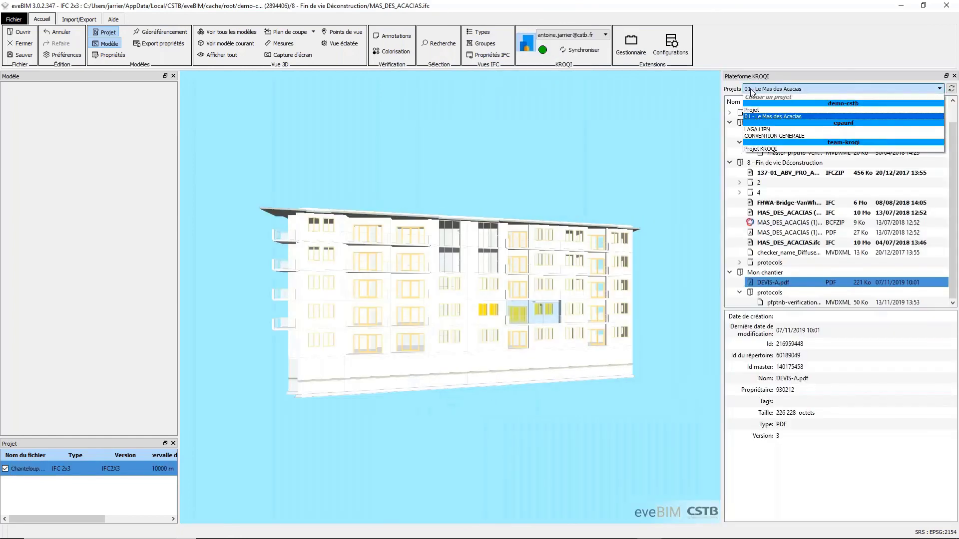
left_click(680, 123)
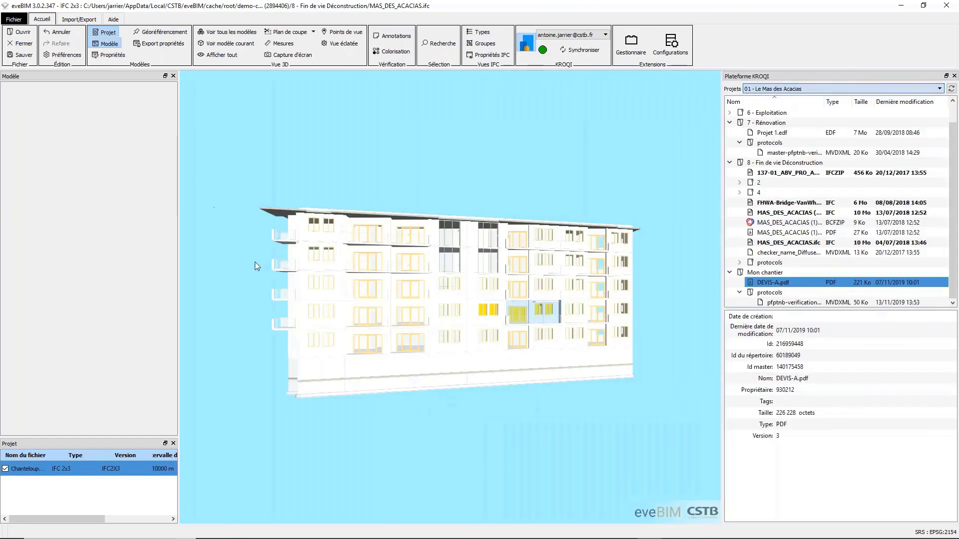
- Display the files of the project "Projet KROQI" and close the KROQI platform
left_click(767, 92)
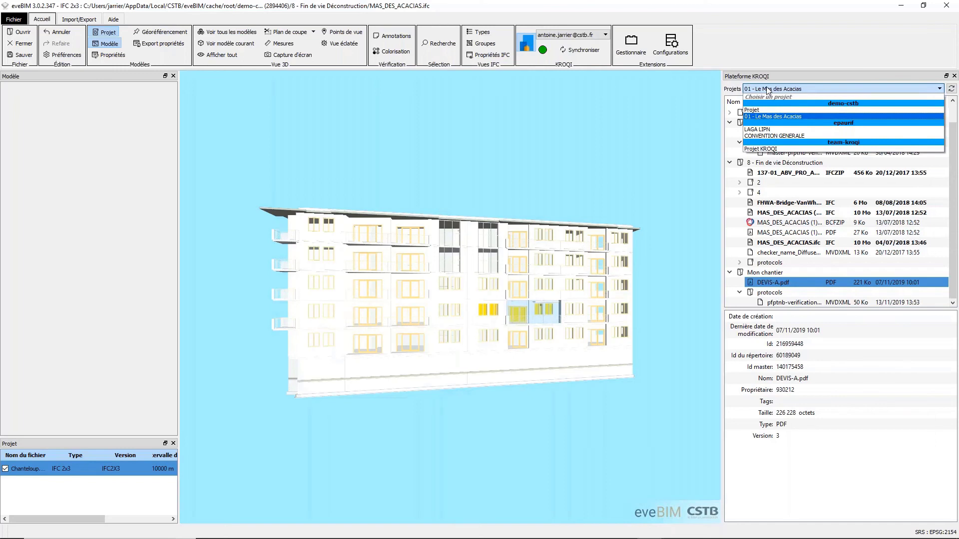
left_click(773, 148)
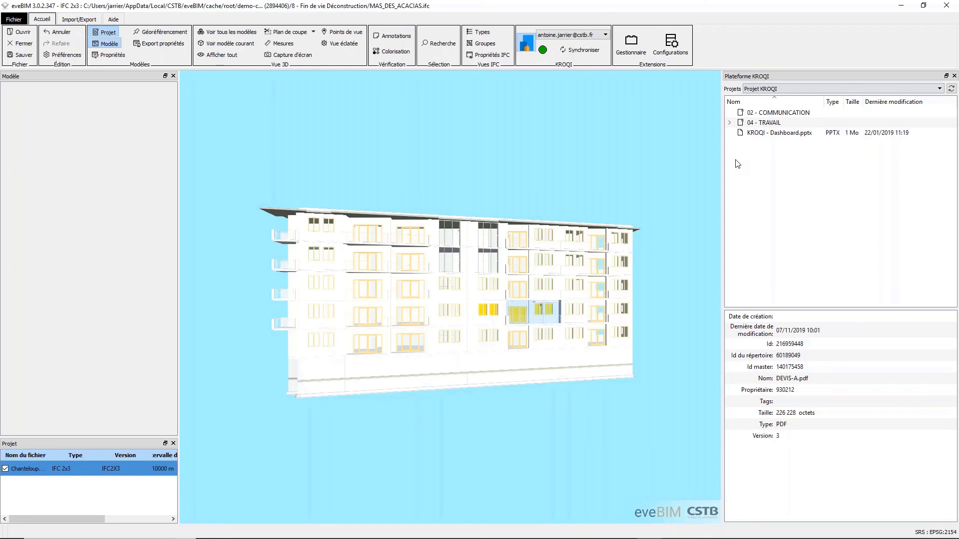
left_click(526, 44)
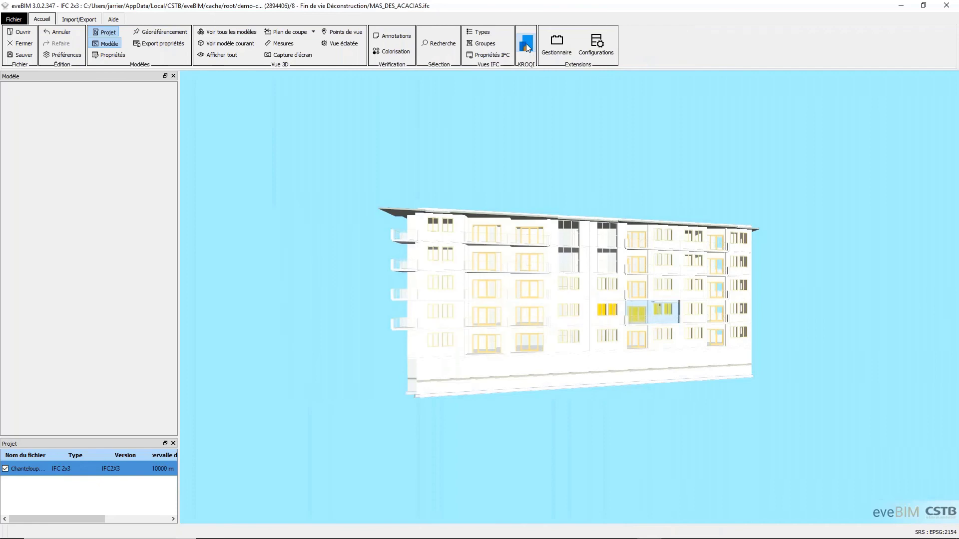
- Open the extension manager, enlarge its window and examine the Documents relatifs, Import propriétés and Infobulle des propriétés extensions
left_click(556, 55)
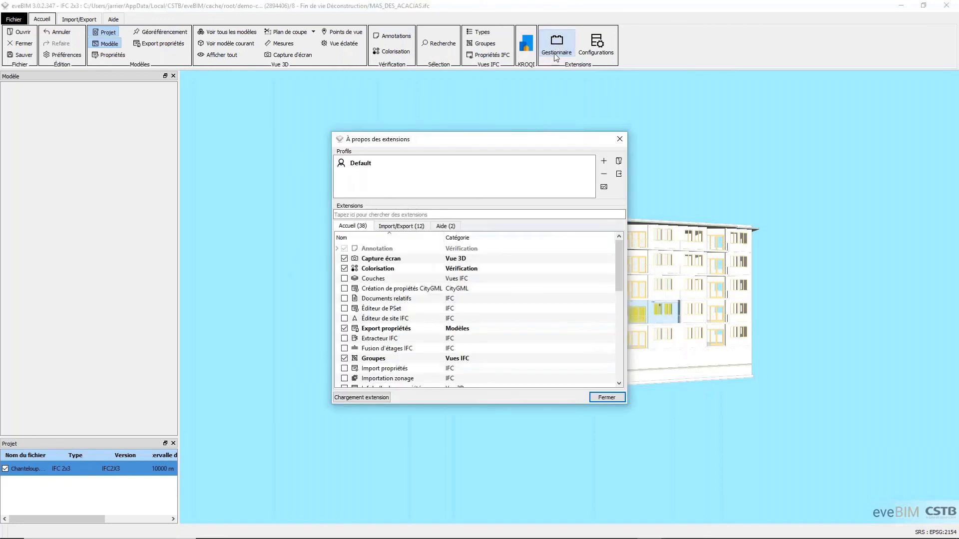
left_click_drag(628, 409, 798, 519)
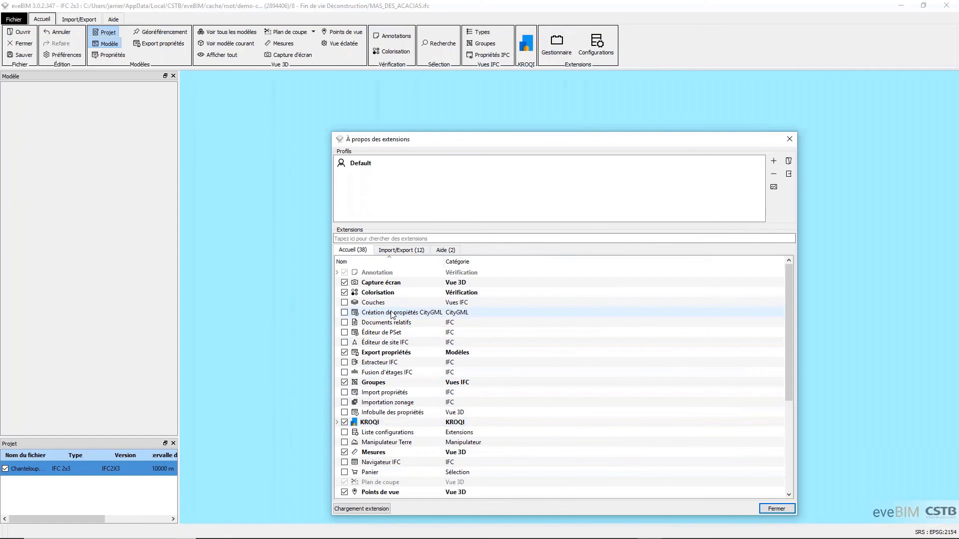
scroll(392, 314, "down", 5)
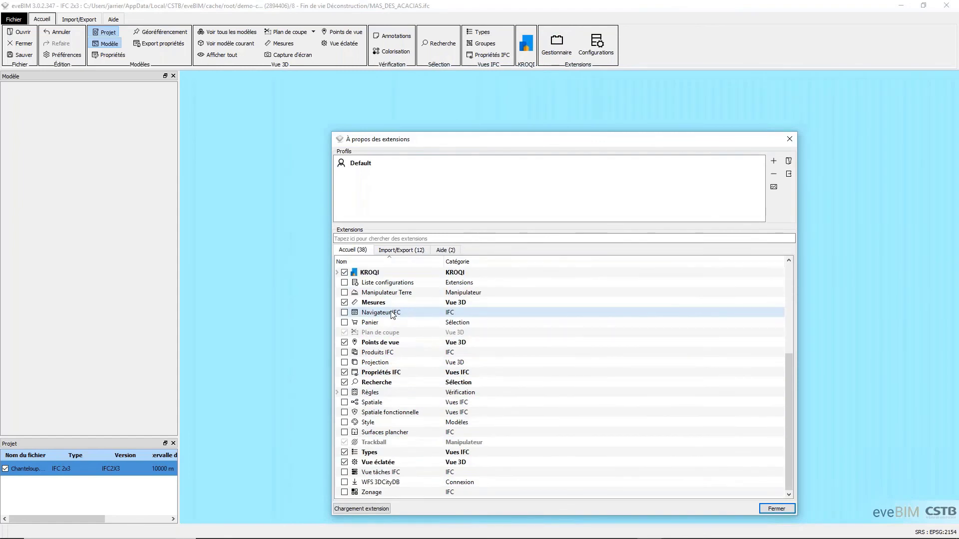
scroll(392, 314, "up", 5)
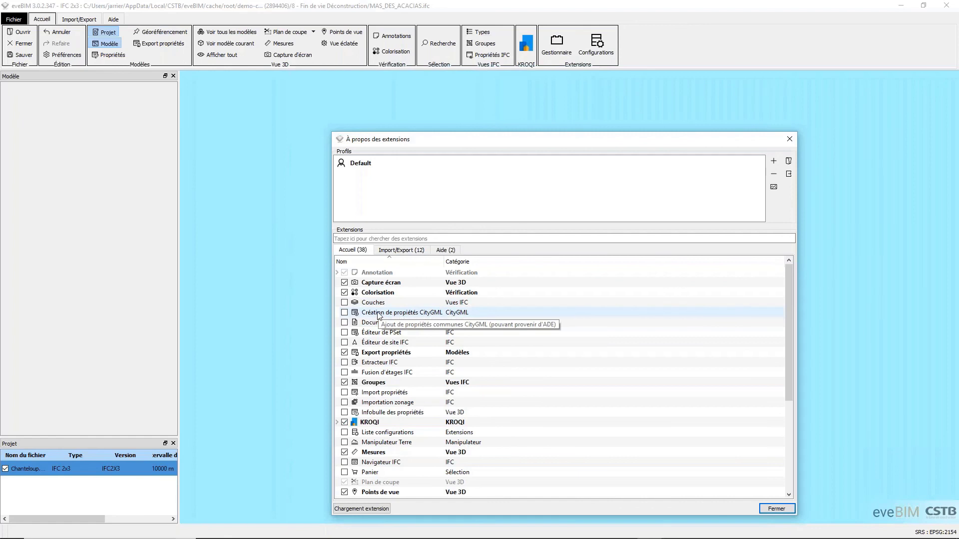
left_click(389, 325)
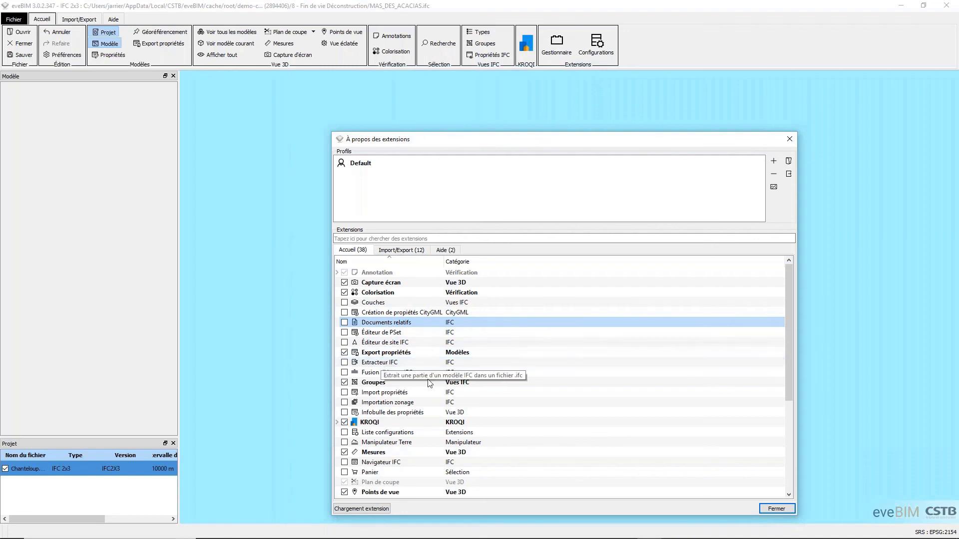
left_click(376, 394)
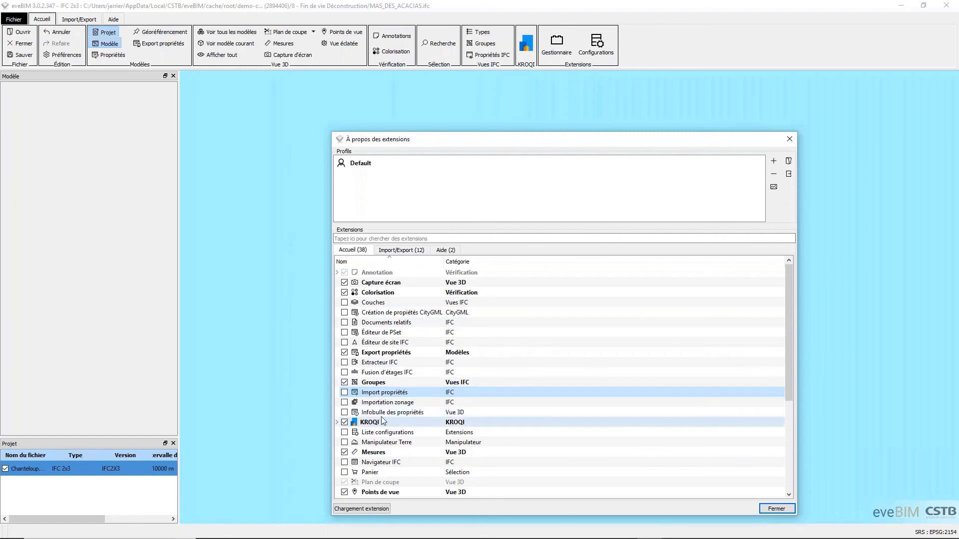
left_click(391, 411)
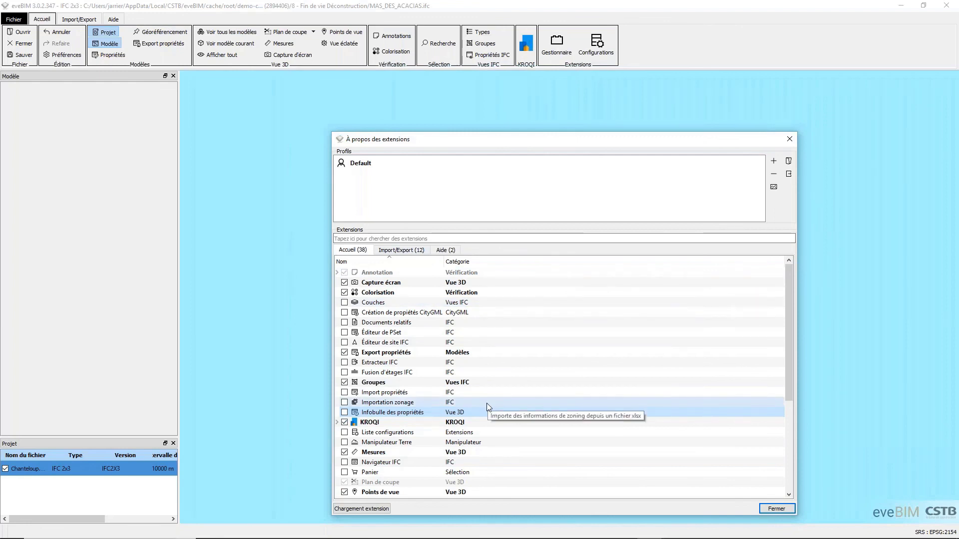
- Examine the Navigateur IFC, Règles and Vue tâches IFC entries among the Accueil extensions
scroll(425, 405, "down", 2)
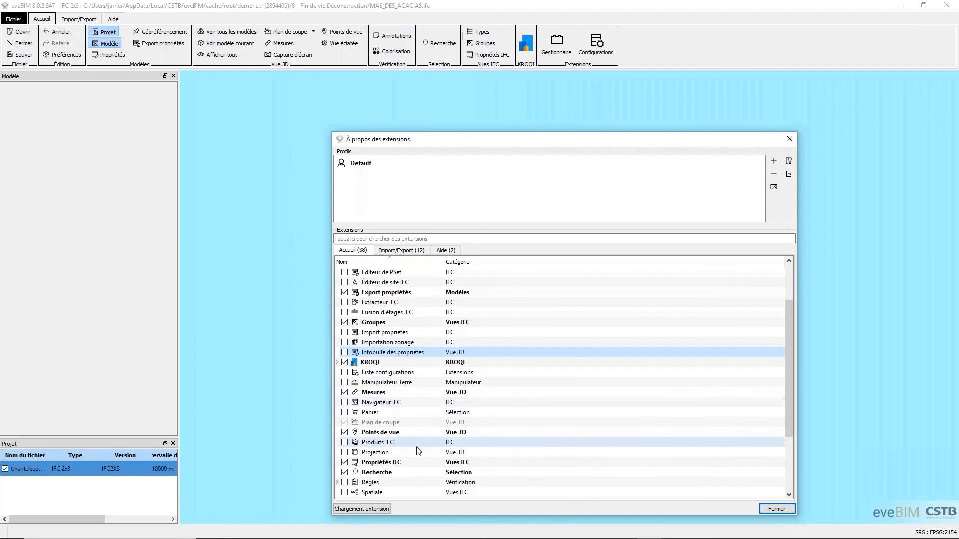
left_click(384, 404)
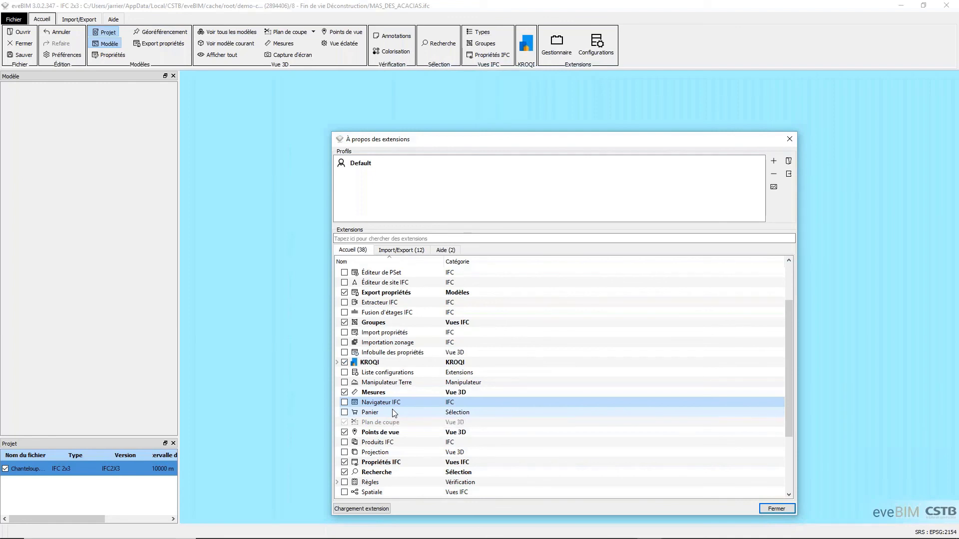
scroll(392, 409, "down", 3)
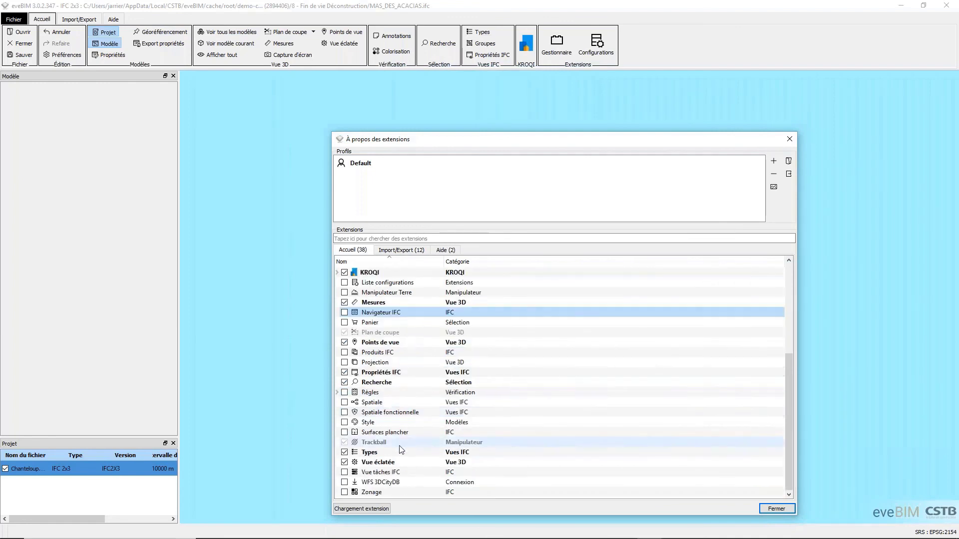
left_click(381, 396)
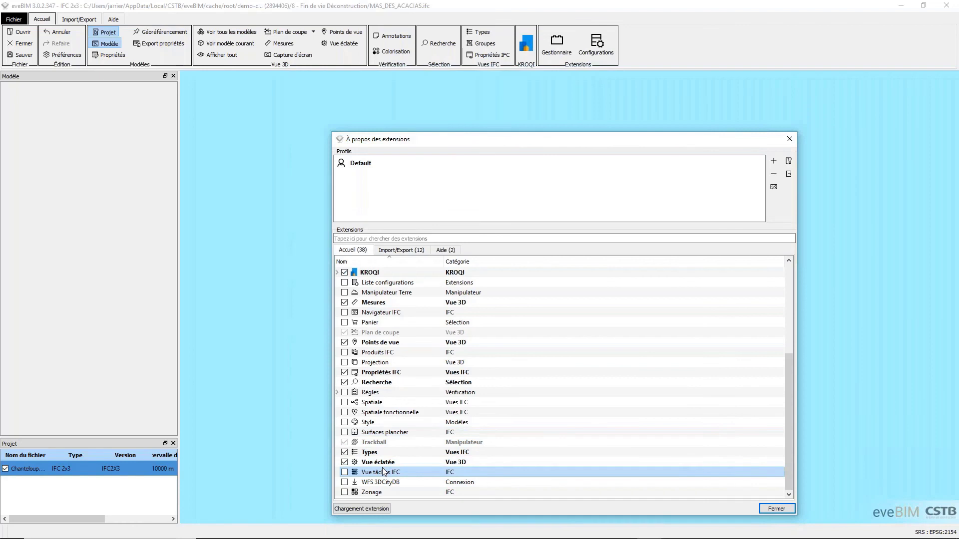
- Review the Import/Export and Aide extensions, return to the Accueil list and close the extension manager
left_click(398, 252)
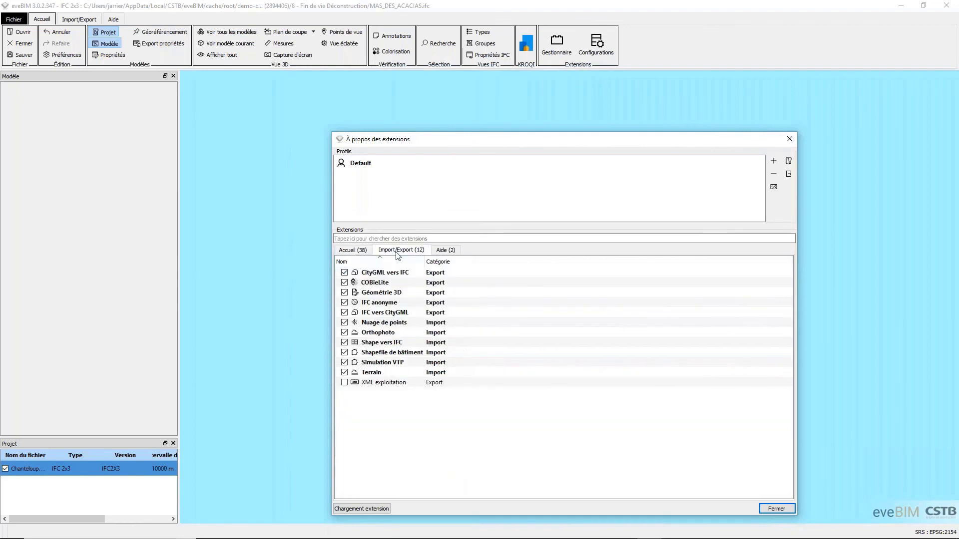
left_click(445, 250)
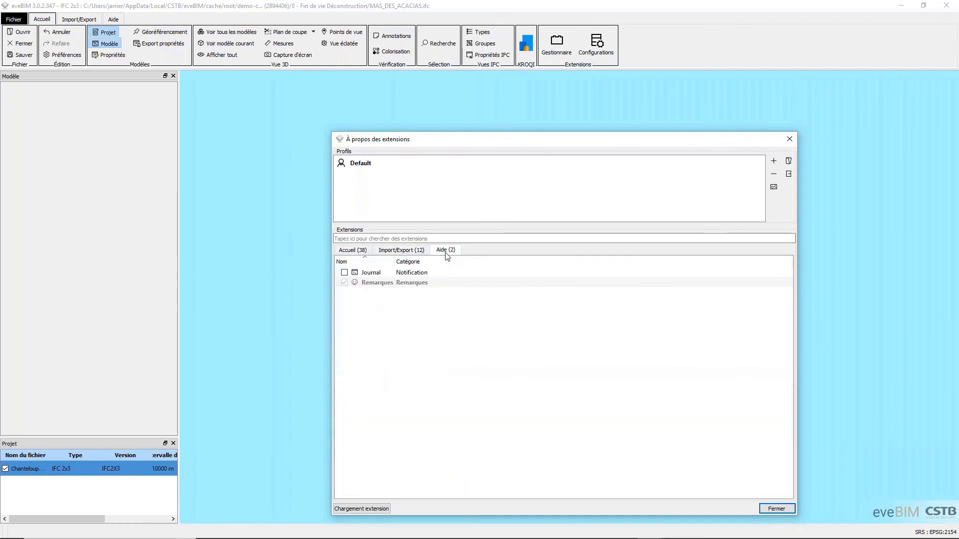
left_click(349, 252)
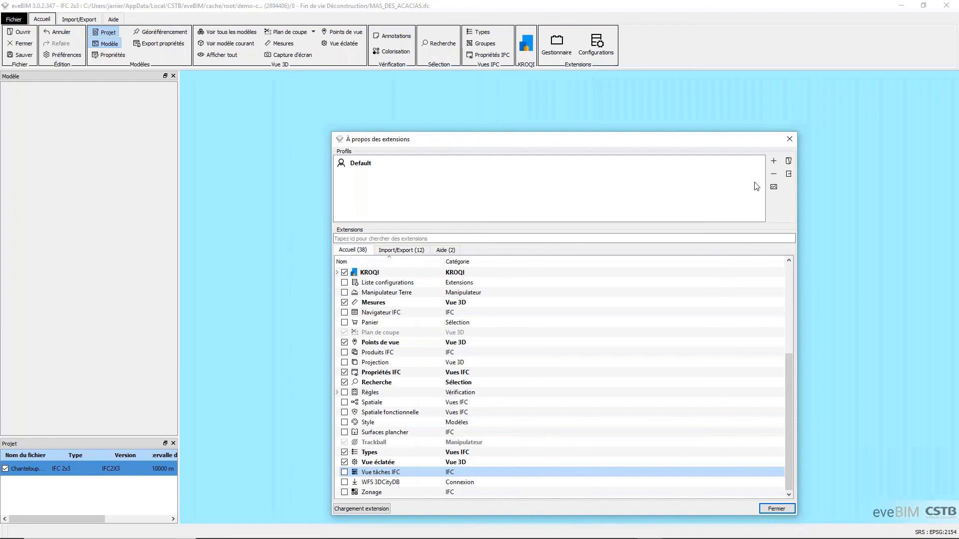
left_click(790, 140)
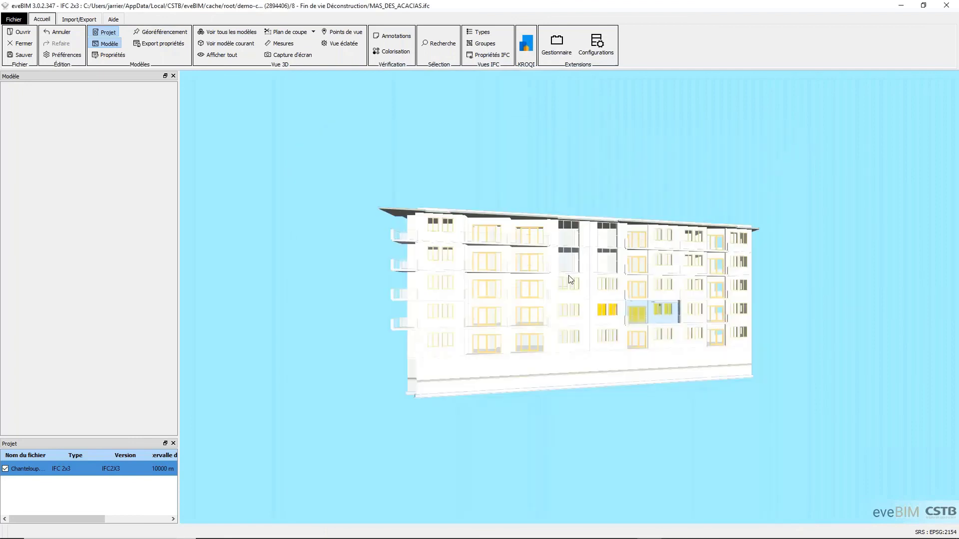
- Add the terrain file Socle.earth from the Exemples folder to the project and focus on the Chanteloup building
left_click(13, 19)
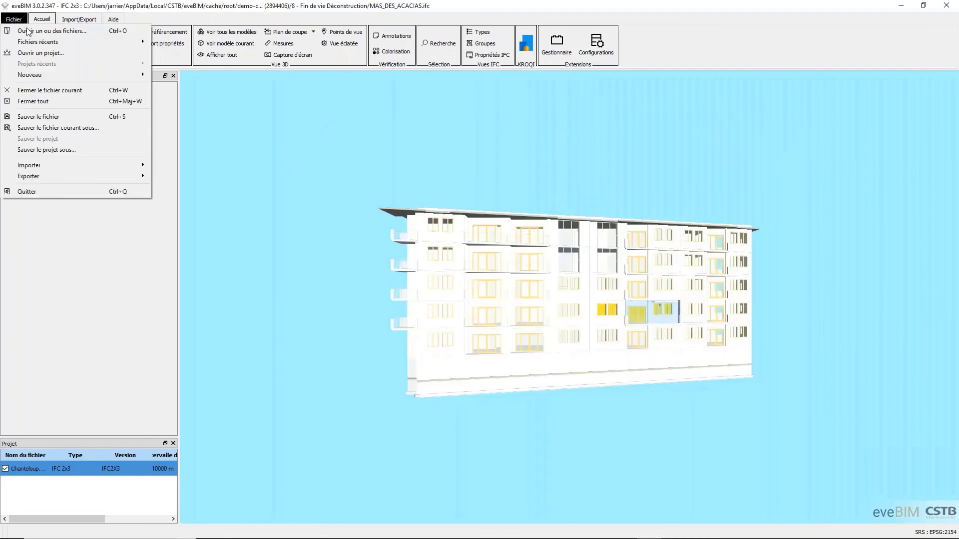
left_click(116, 310)
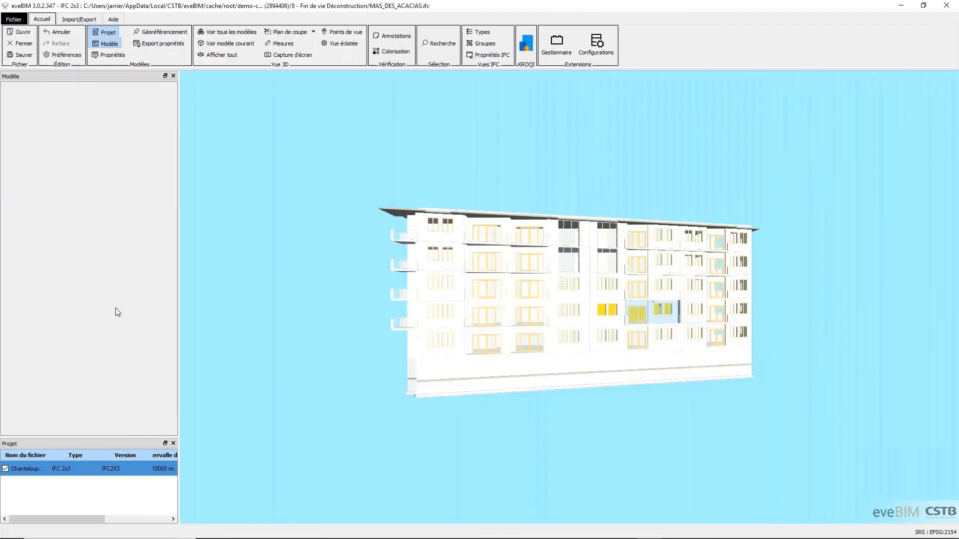
left_click(17, 20)
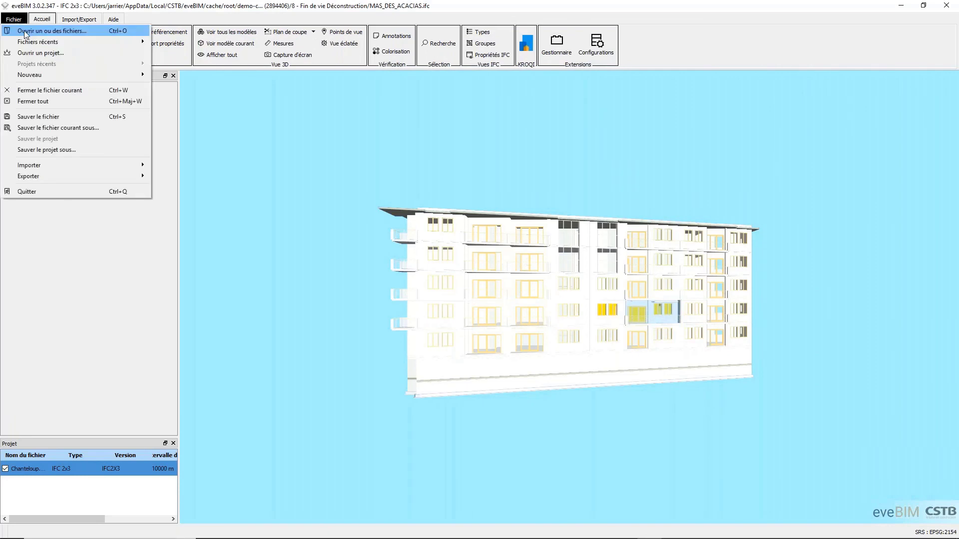
left_click(24, 32)
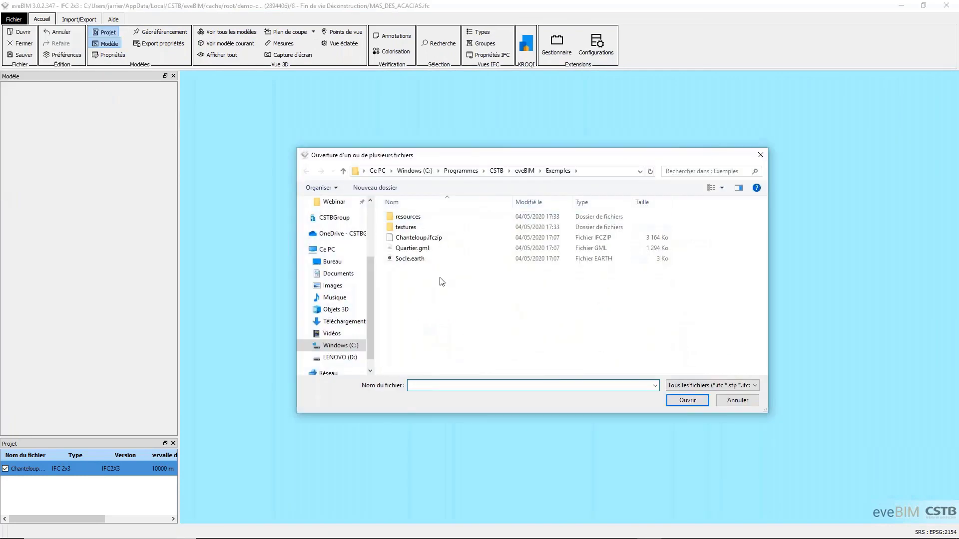
double_click(419, 260)
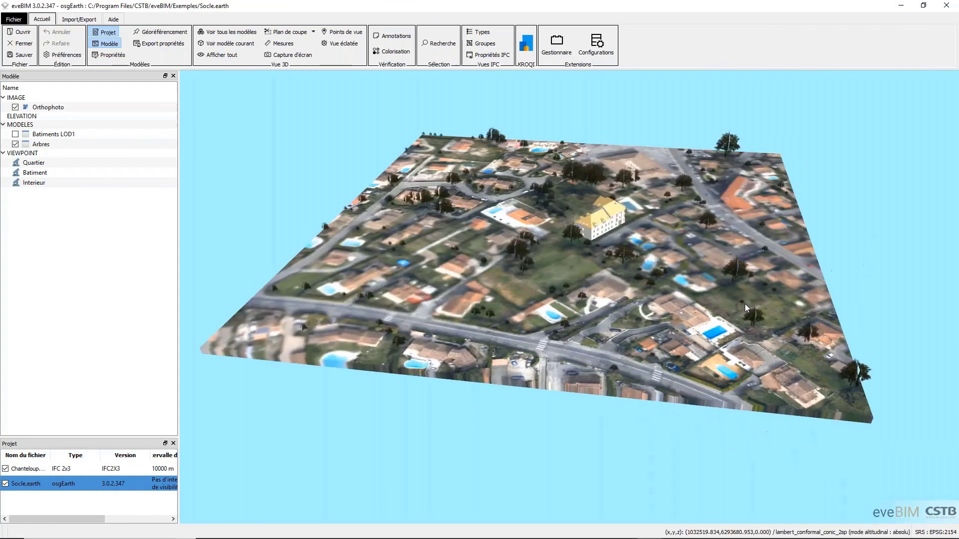
double_click(544, 205)
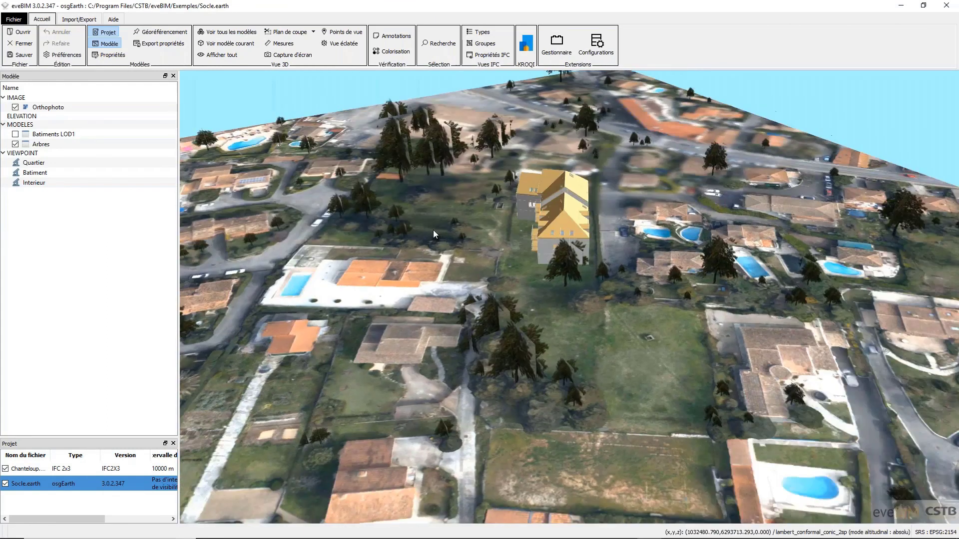
- Add the CityGML file Quartier.gml from the Exemples folder to the project and view the whole district
left_click(13, 19)
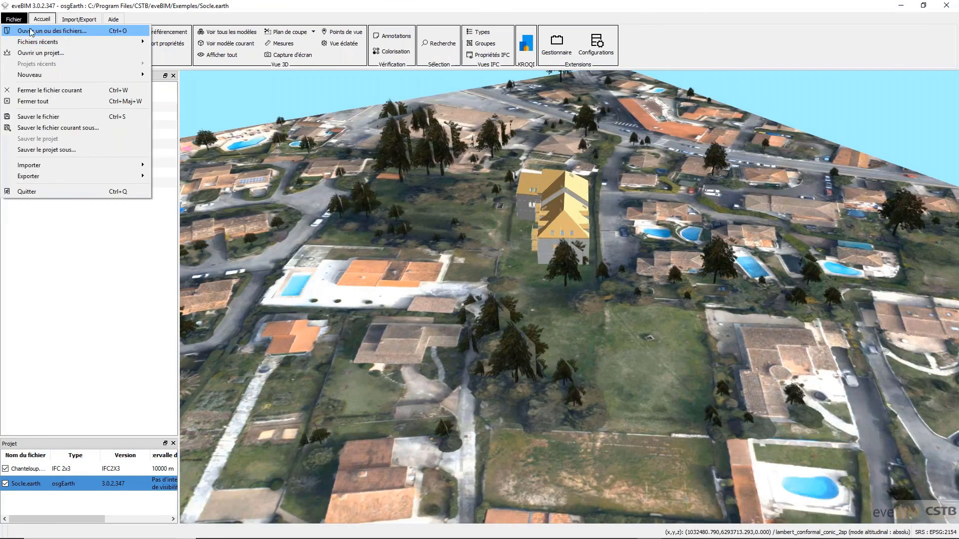
left_click(60, 28)
double_click(418, 248)
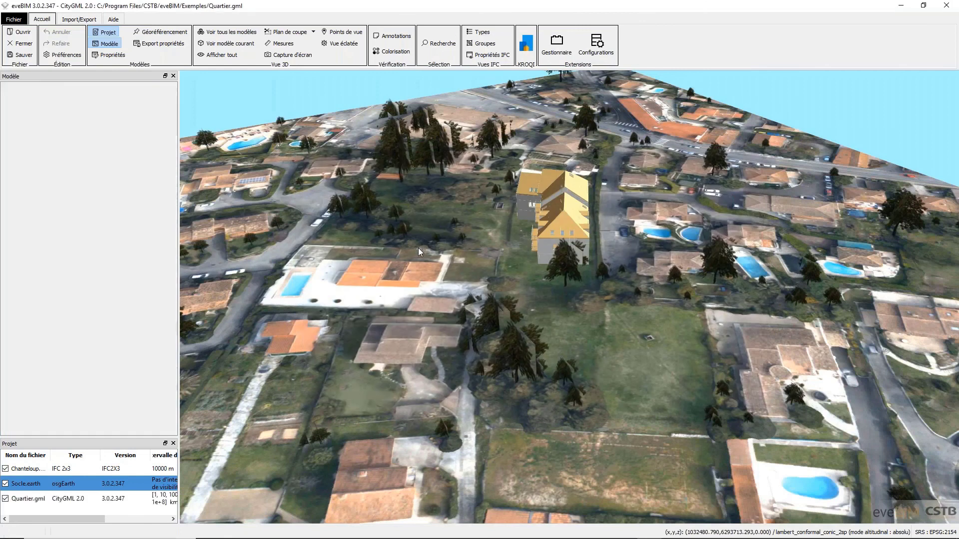
scroll(397, 271, "down", 5)
left_click_drag(373, 305, 362, 475)
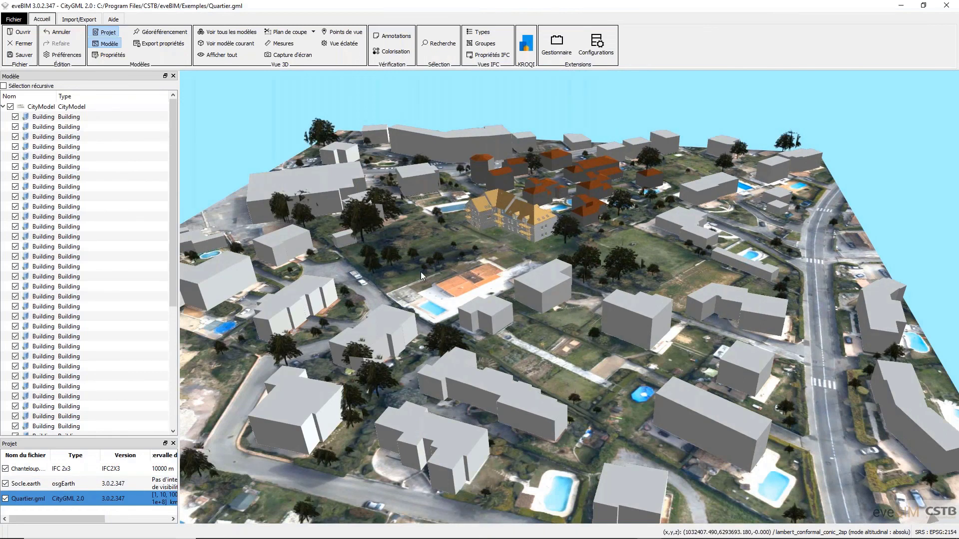
- Select single grey buildings of the Quartier model beside the road in the 3D view
scroll(421, 272, "up", 2)
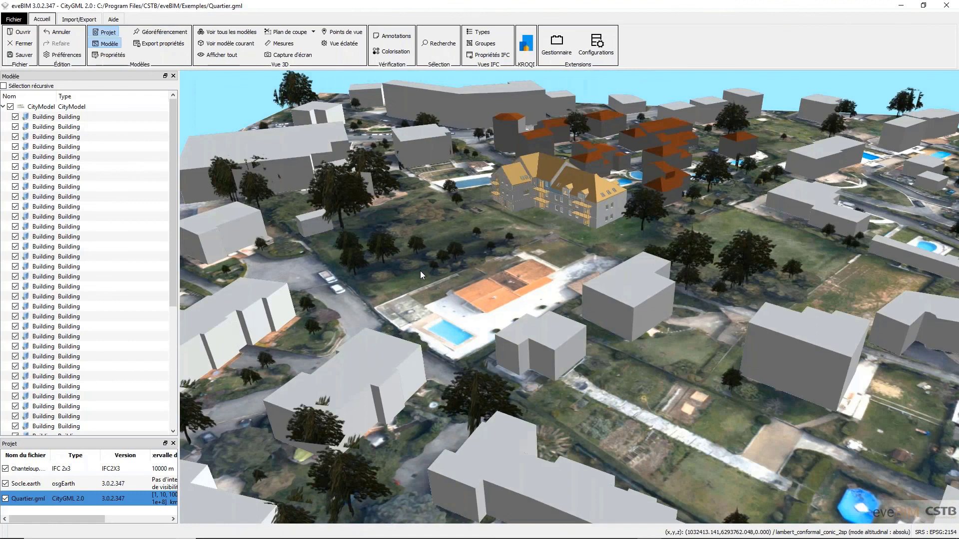
middle_click_drag(697, 430, 689, 441)
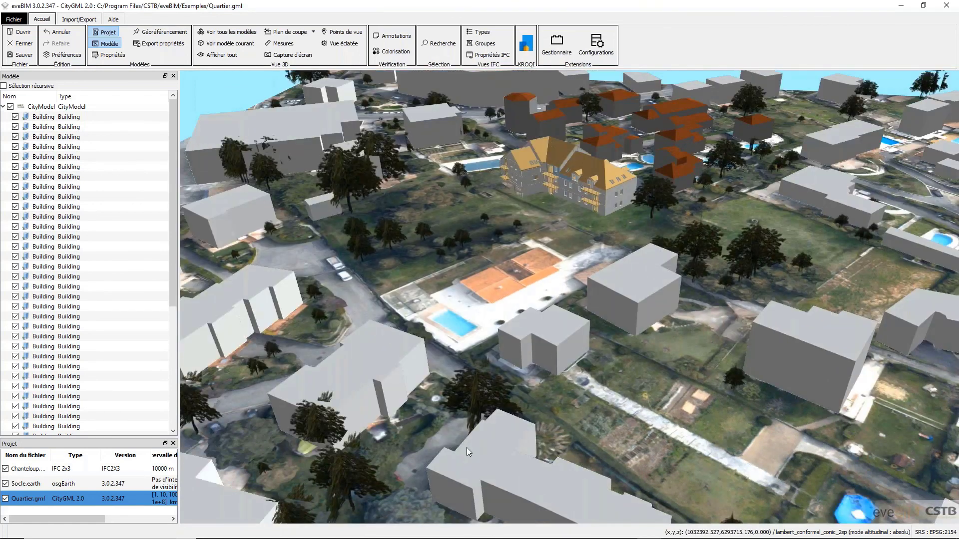
left_click(362, 373)
left_click(288, 318)
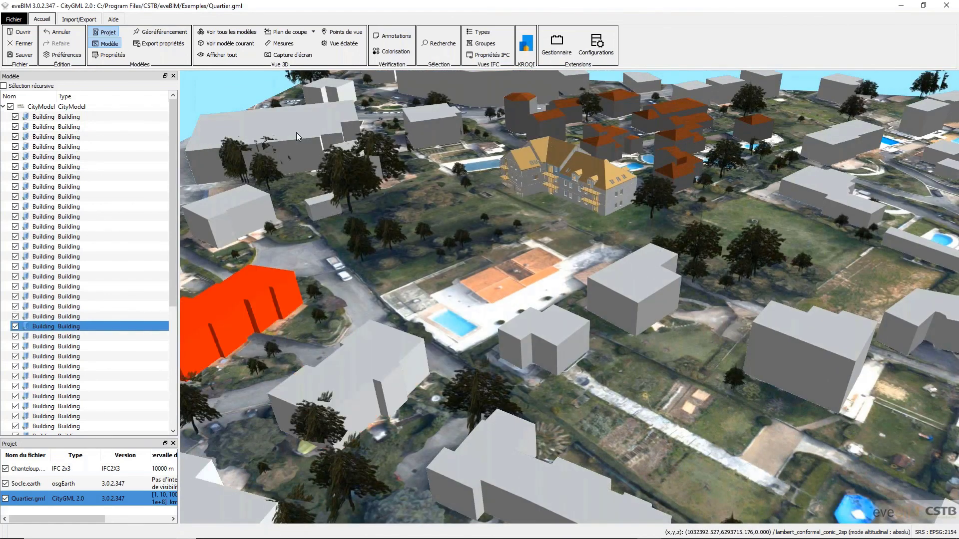
- Select the grey building behind the swimming pool near the Chanteloup building
scroll(320, 434, "down", 5)
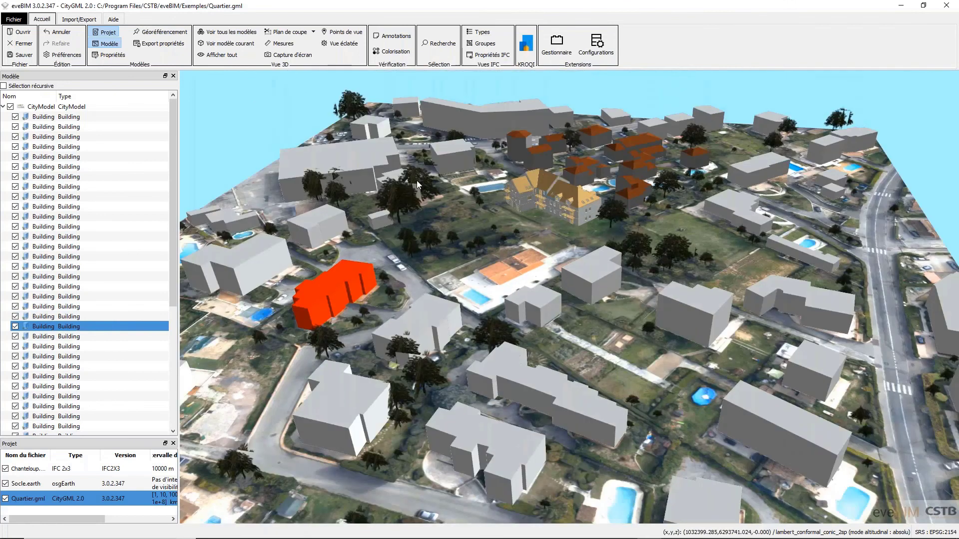
scroll(418, 185, "up", 3)
left_click_drag(692, 229, 455, 387)
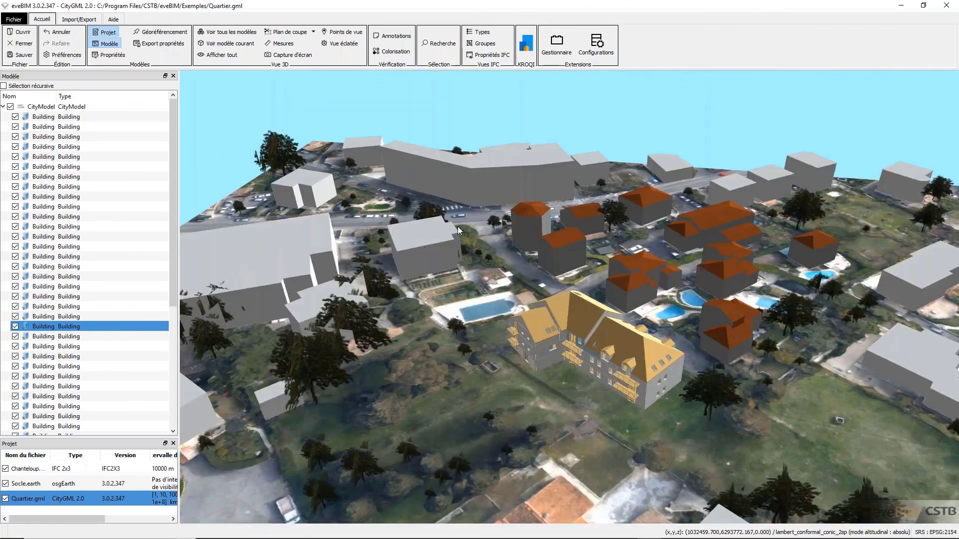
scroll(458, 228, "up", 2)
left_click(424, 238)
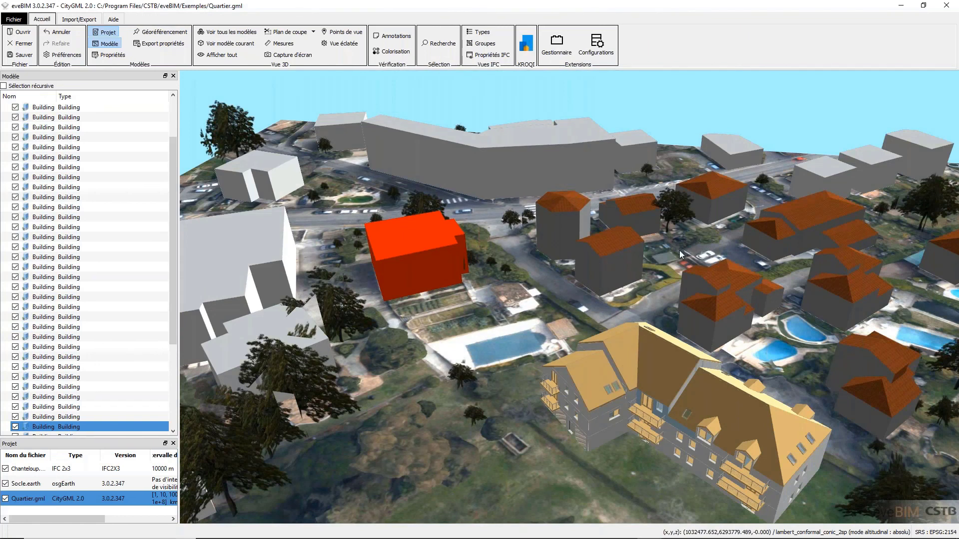
- Select the roof surface of a red-roofed house behind the Chanteloup building and view it within the district
scroll(554, 266, "up", 3)
left_click(564, 261)
scroll(560, 235, "up", 2)
left_click(561, 235)
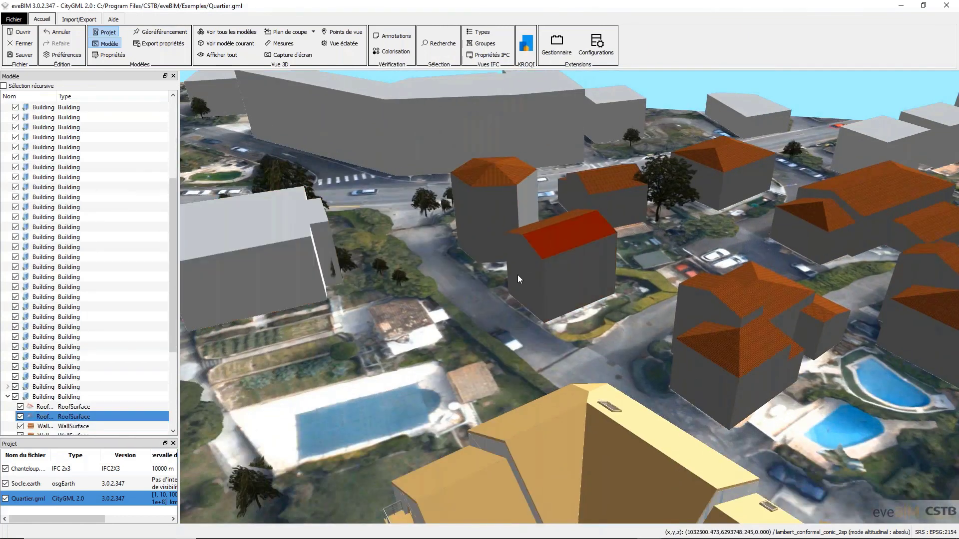
middle_click_drag(518, 275, 592, 275)
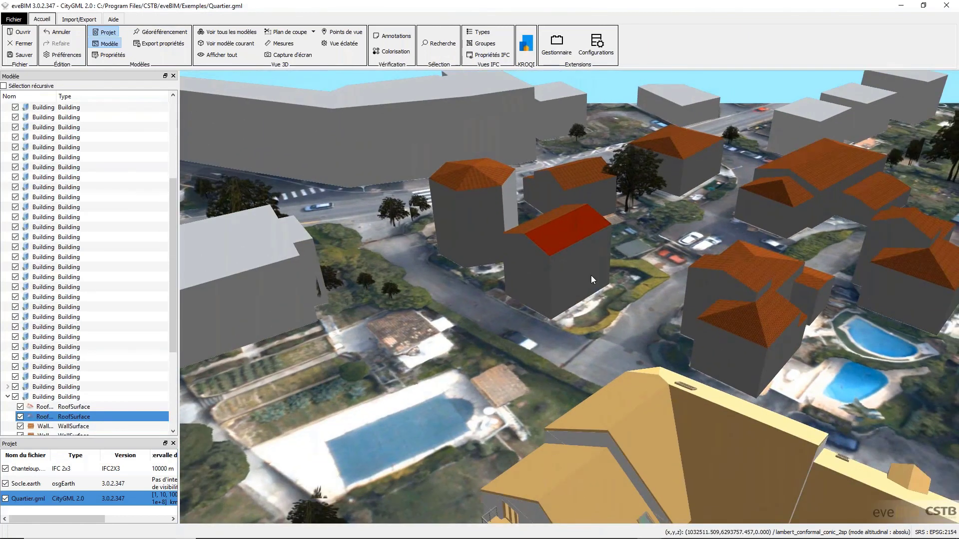
scroll(591, 274, "down", 5)
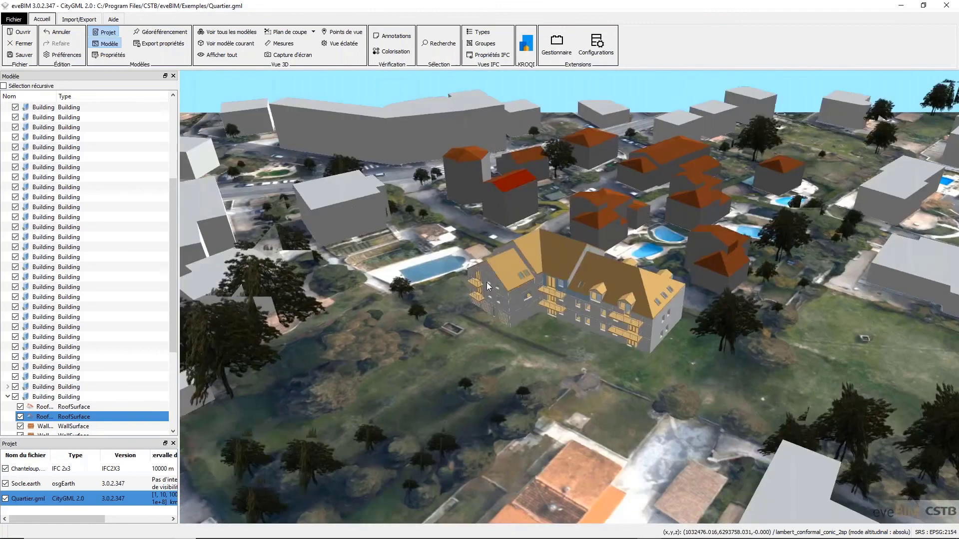
scroll(480, 280, "down", 2)
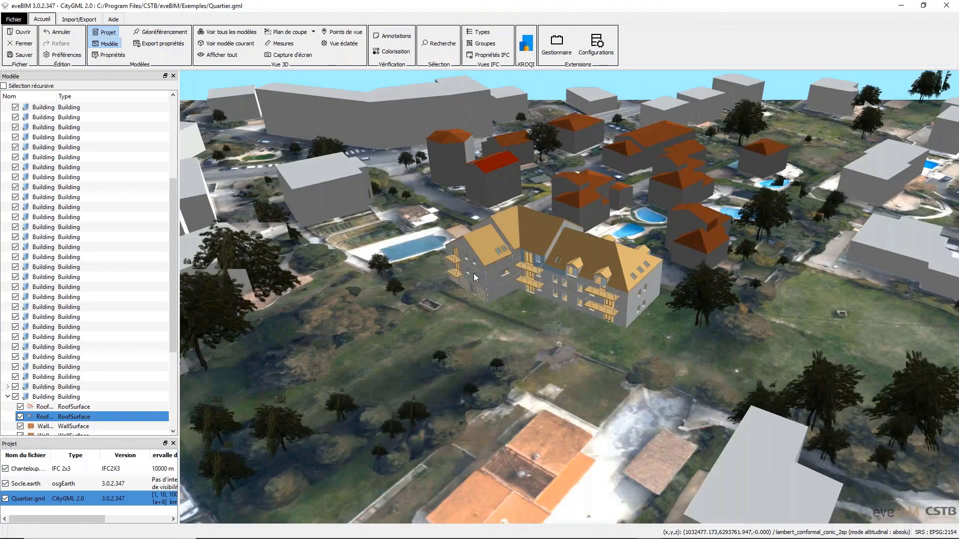